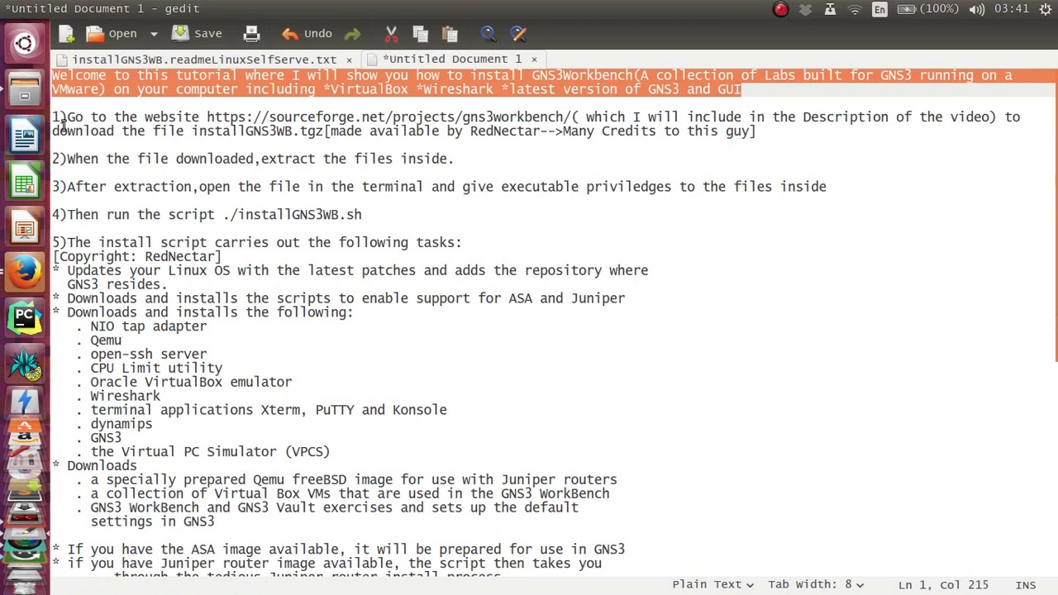
- Highlight instruction 1 in the notes, switch to Firefox, and download and save installGNS3WB.tgz from the GNS3 WorkBench page on SourceForge
drag(53, 123, 756, 131)
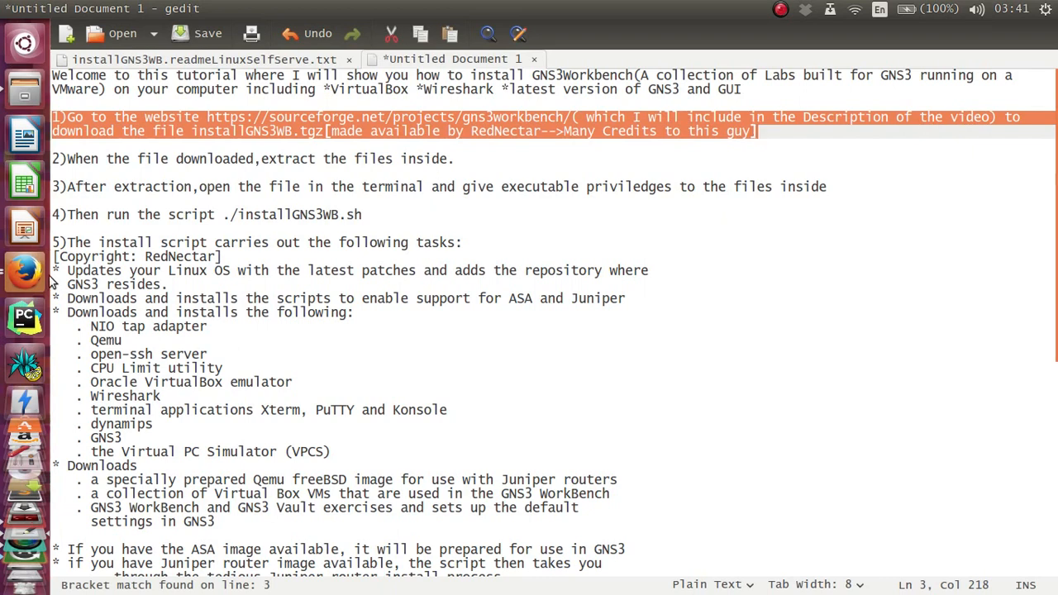
click(25, 273)
click(652, 92)
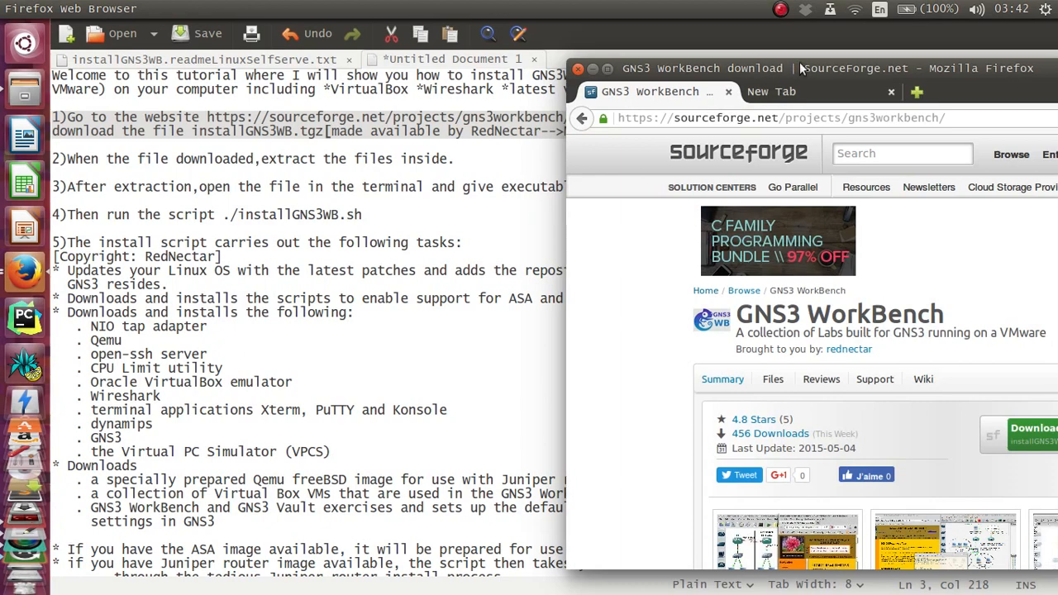
drag(799, 62, 643, 60)
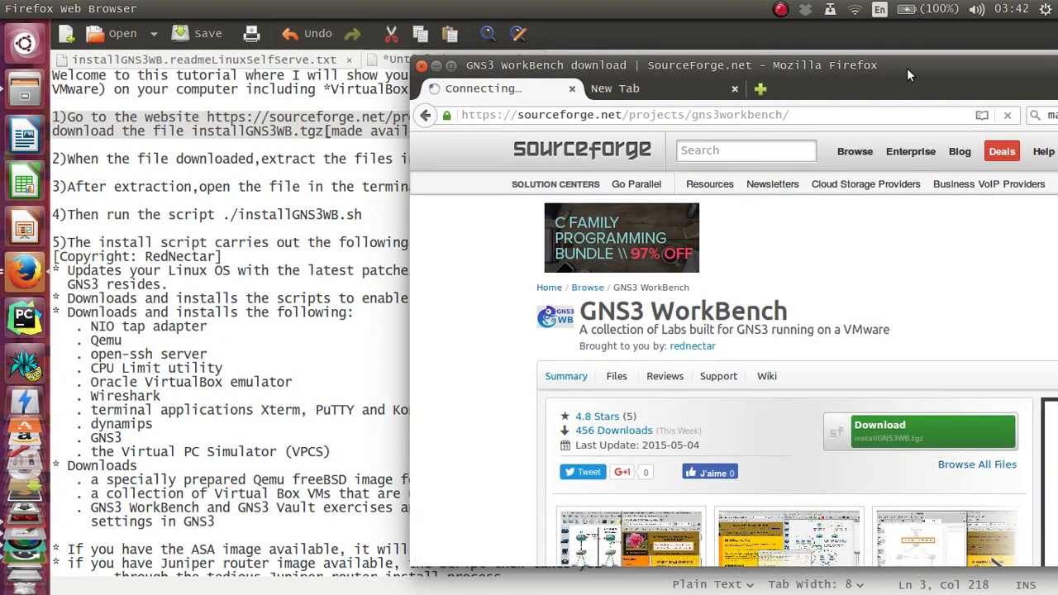
drag(906, 68, 809, 71)
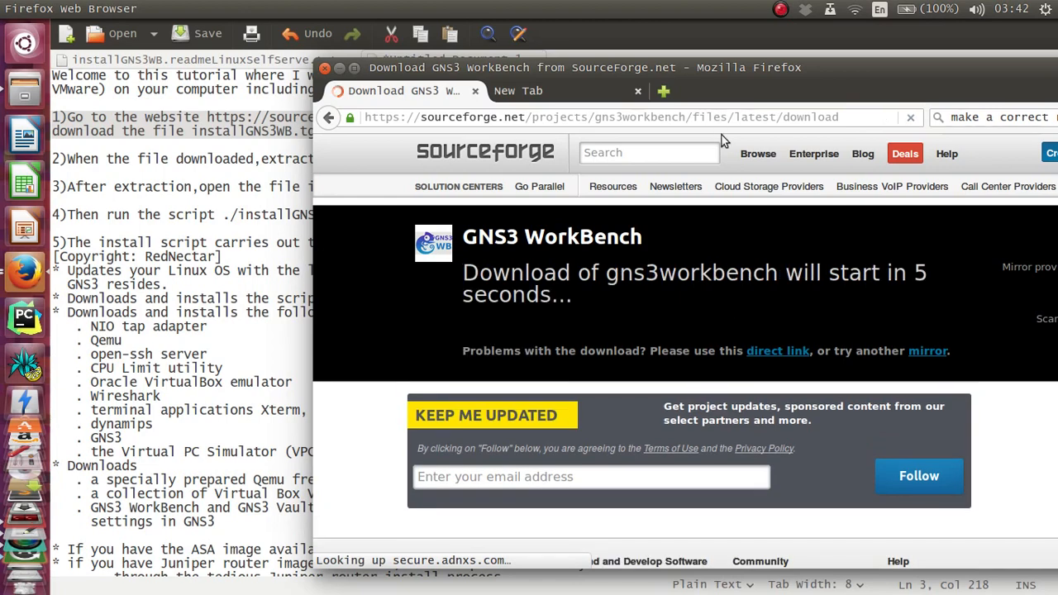
drag(742, 69, 585, 63)
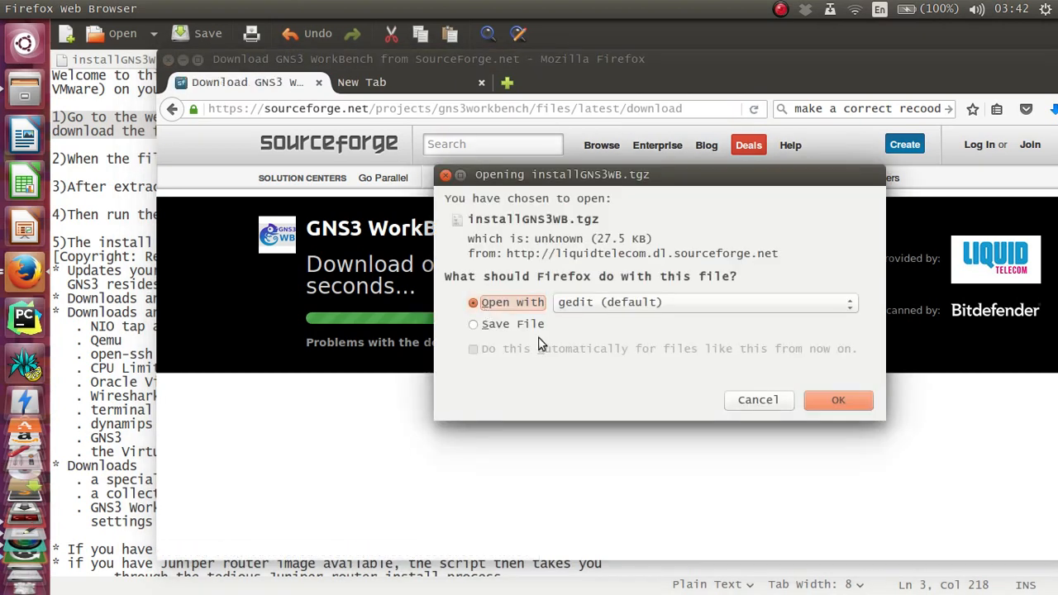
click(536, 330)
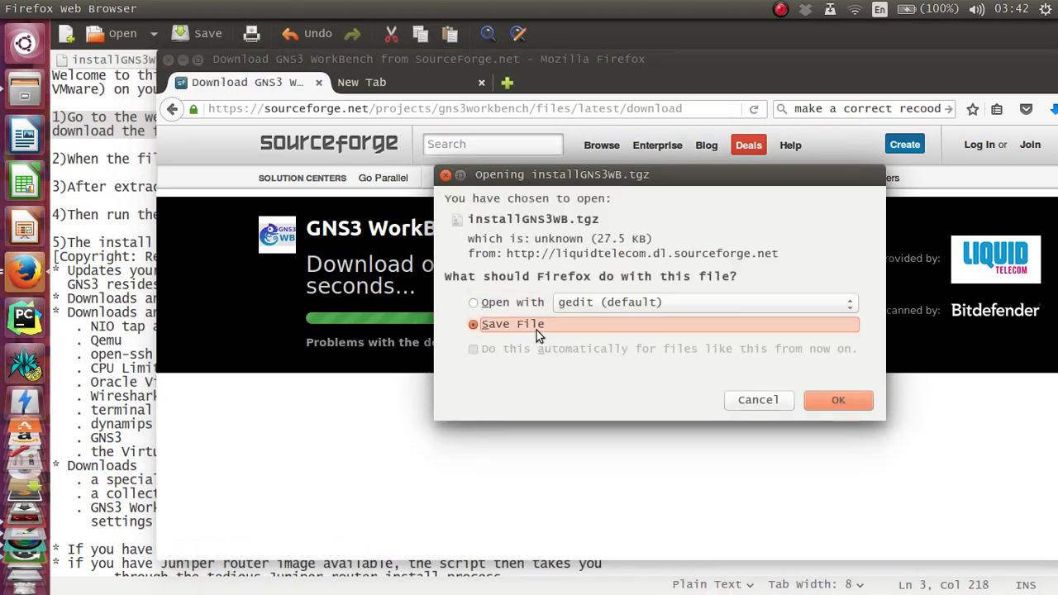
click(839, 402)
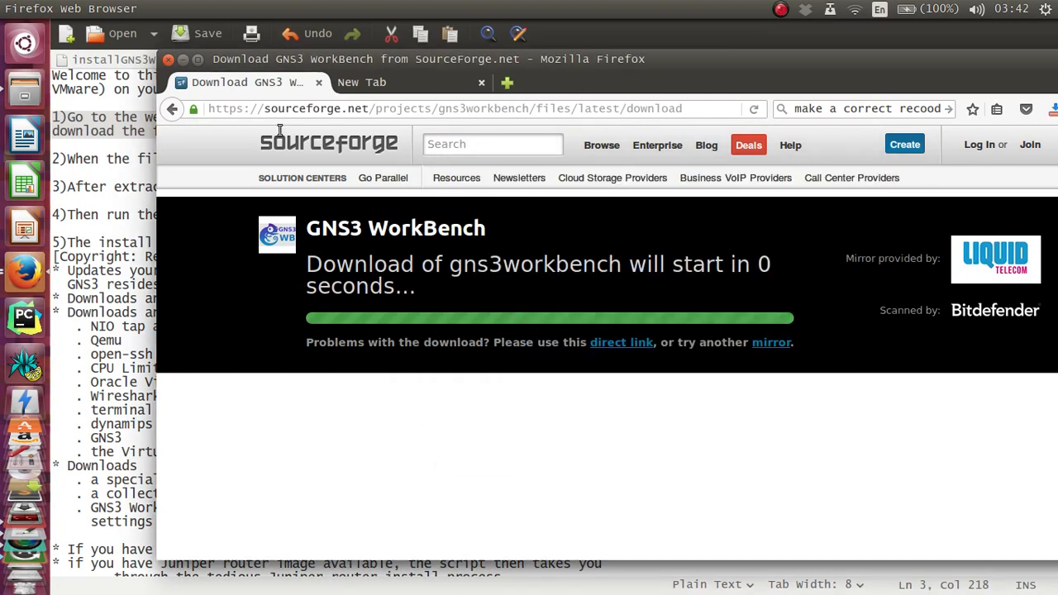
- Return to the gedit notes and highlight instruction 2 about extracting the downloaded file
drag(322, 54, 630, 58)
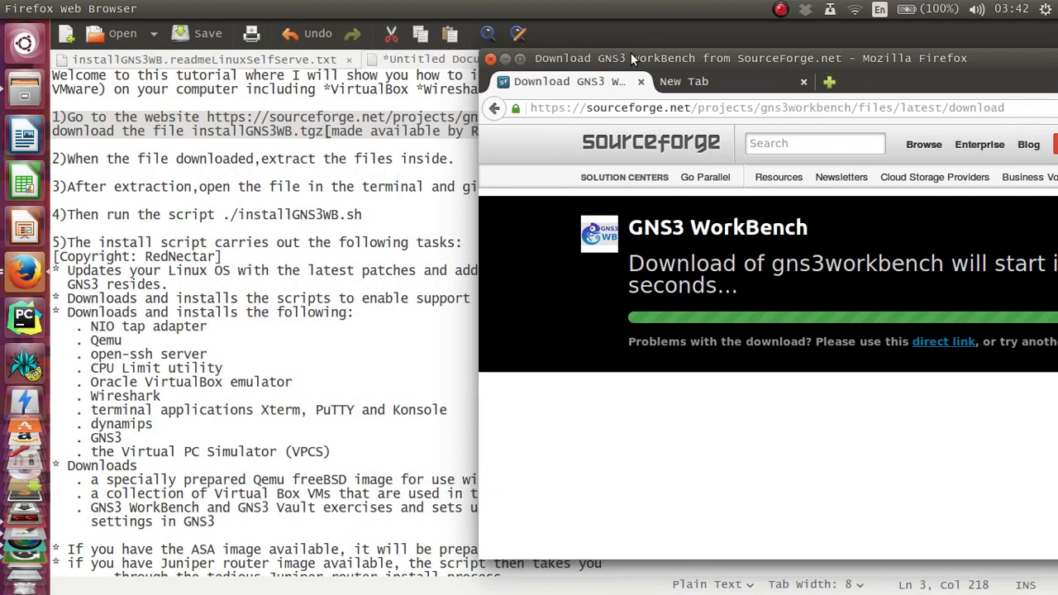
click(171, 161)
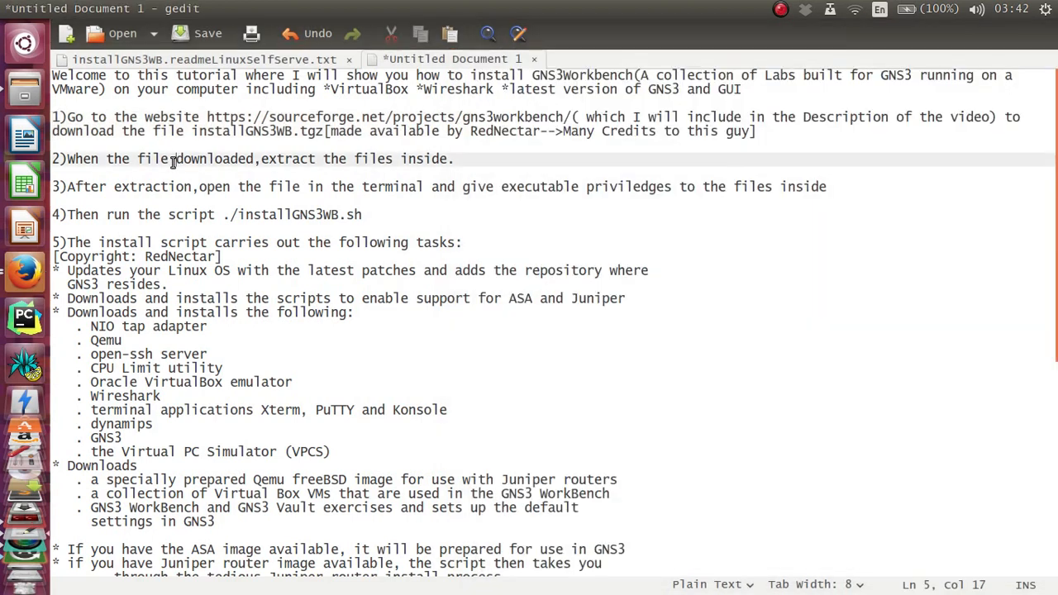
triple_click(173, 160)
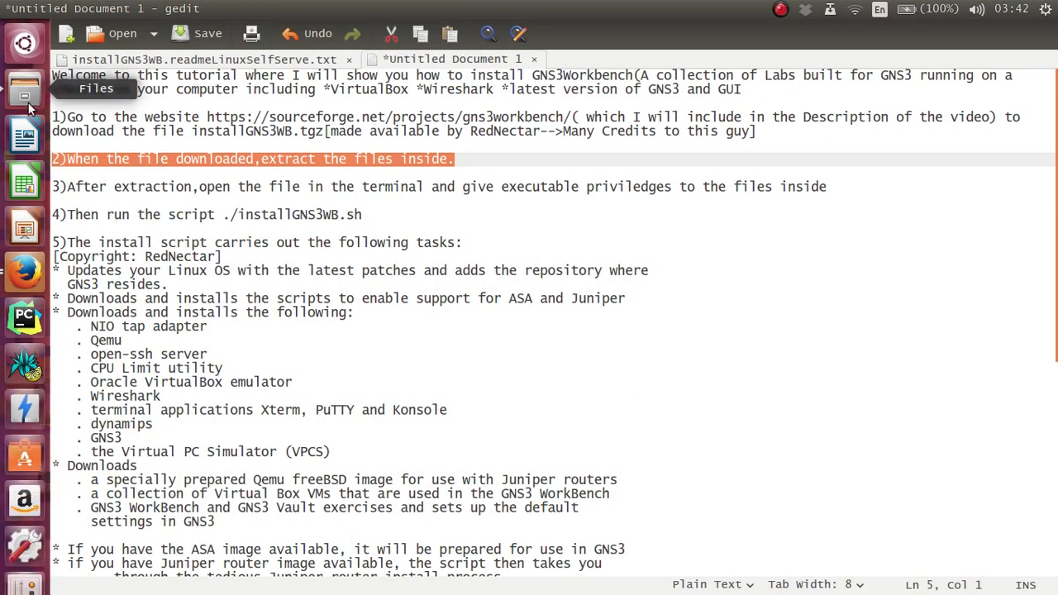
- Switch to the Files window, extract installGNS3WB.tgz in the Downloads folder, and select the extracted installGNS3WB folder
click(26, 96)
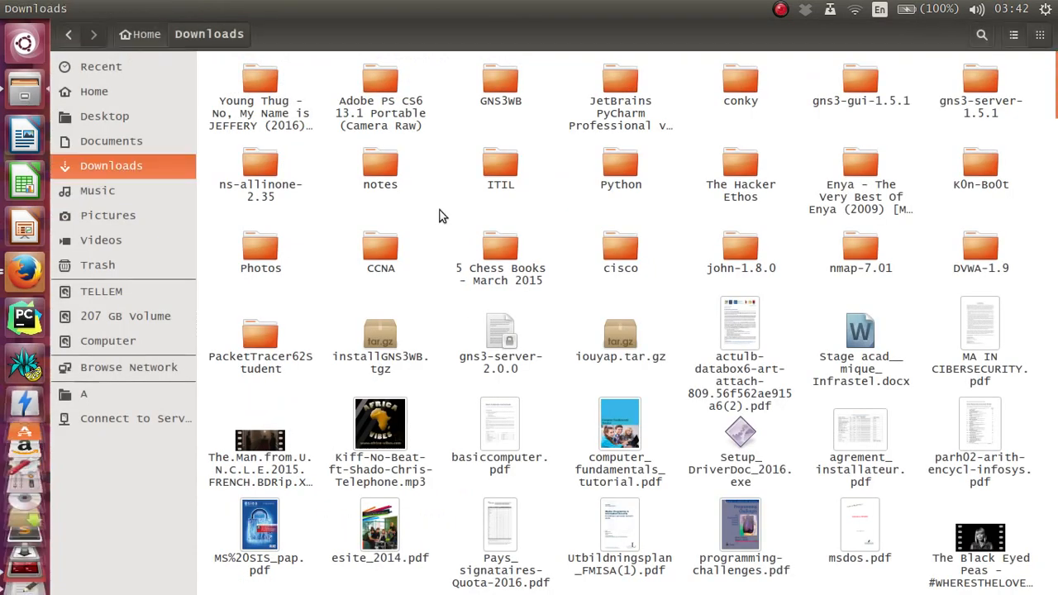
click(385, 343)
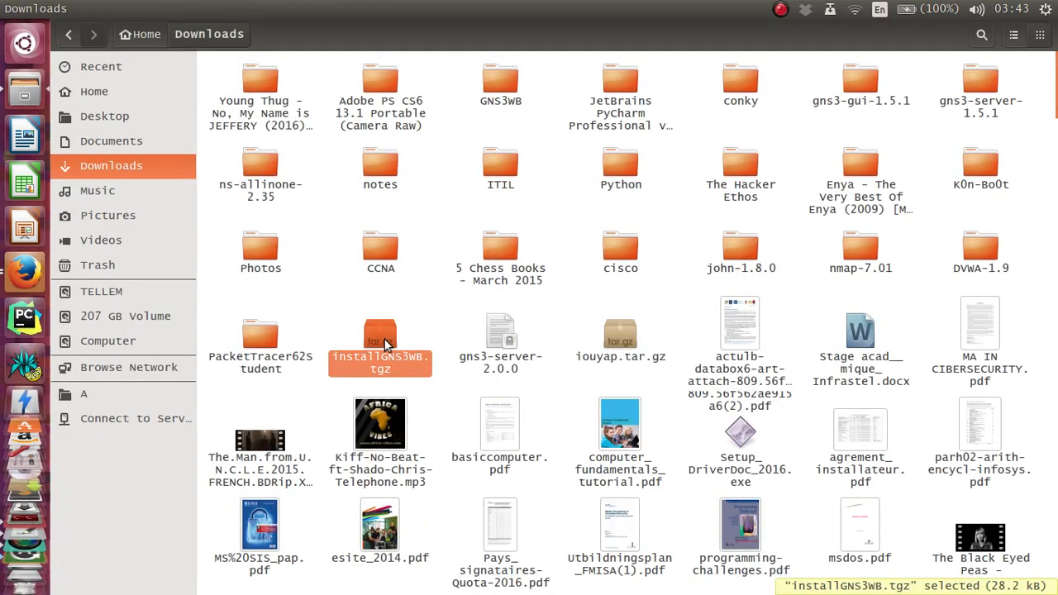
right_click(385, 345)
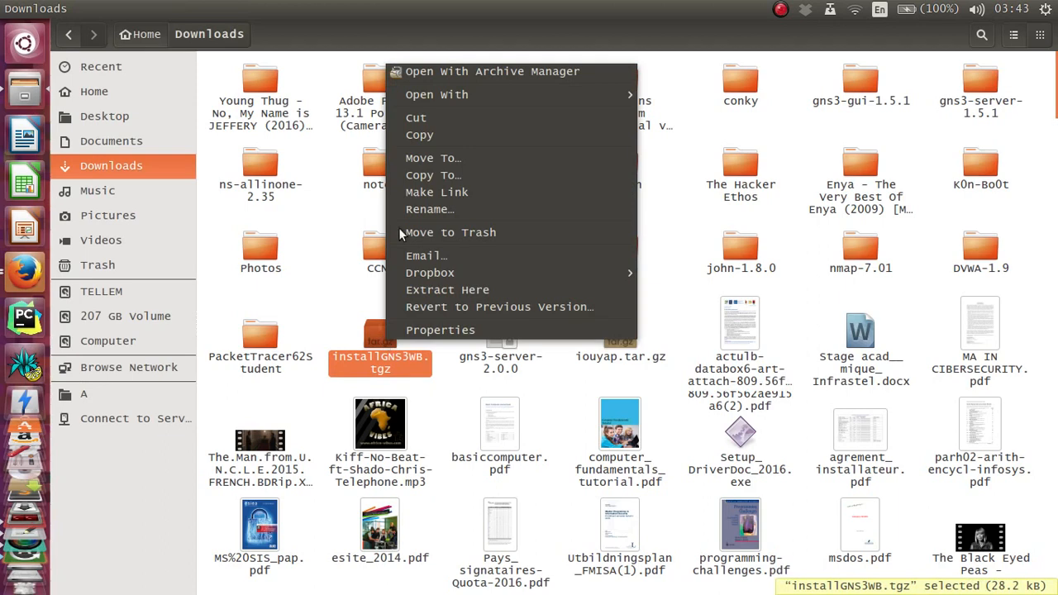
click(455, 290)
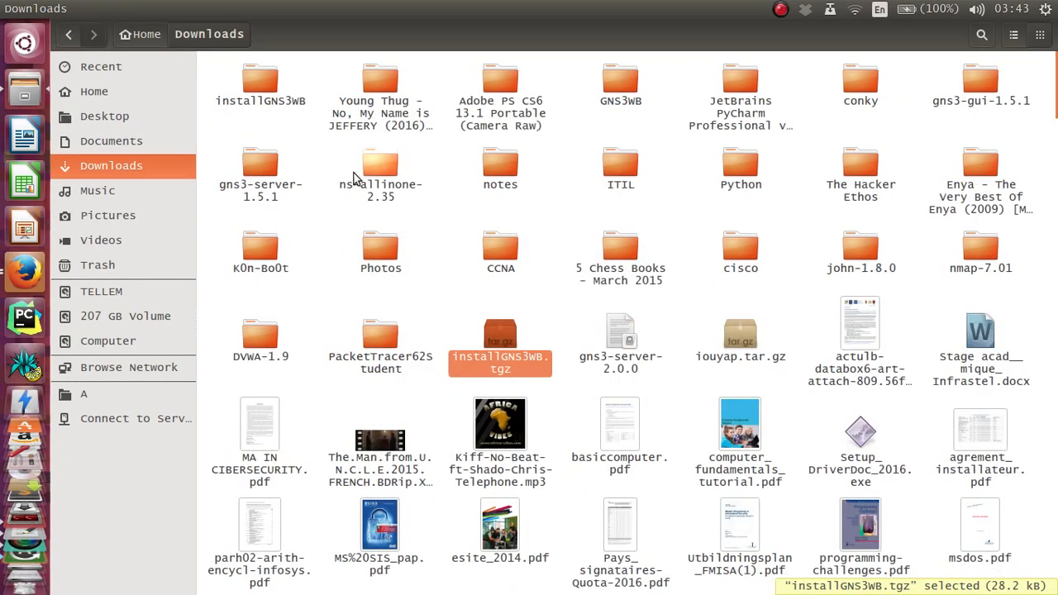
click(256, 92)
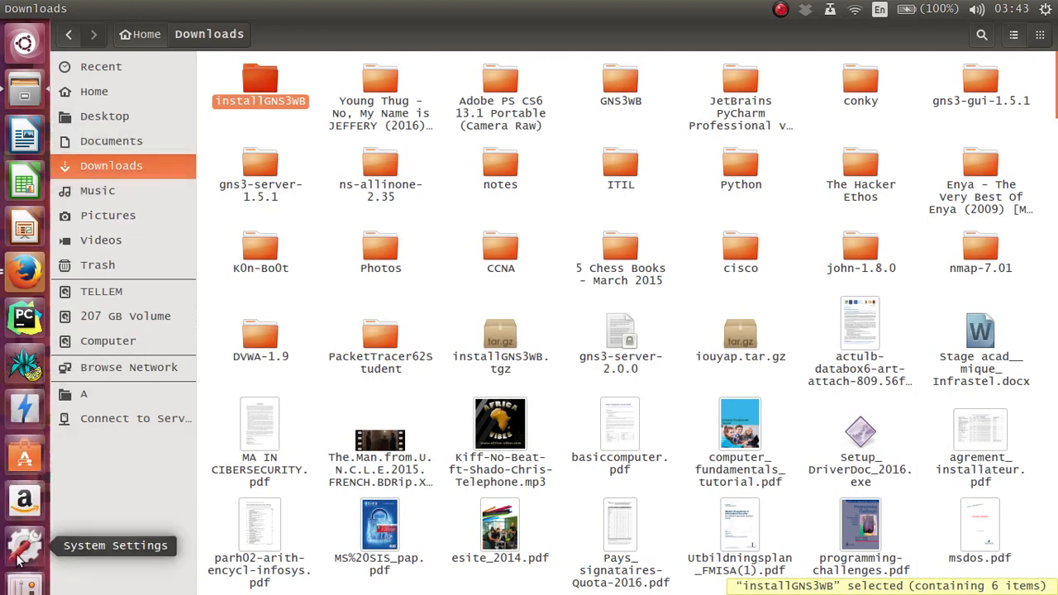
- Switch back to the gedit notes and highlight instruction 3 about giving executable privileges in the terminal
click(27, 578)
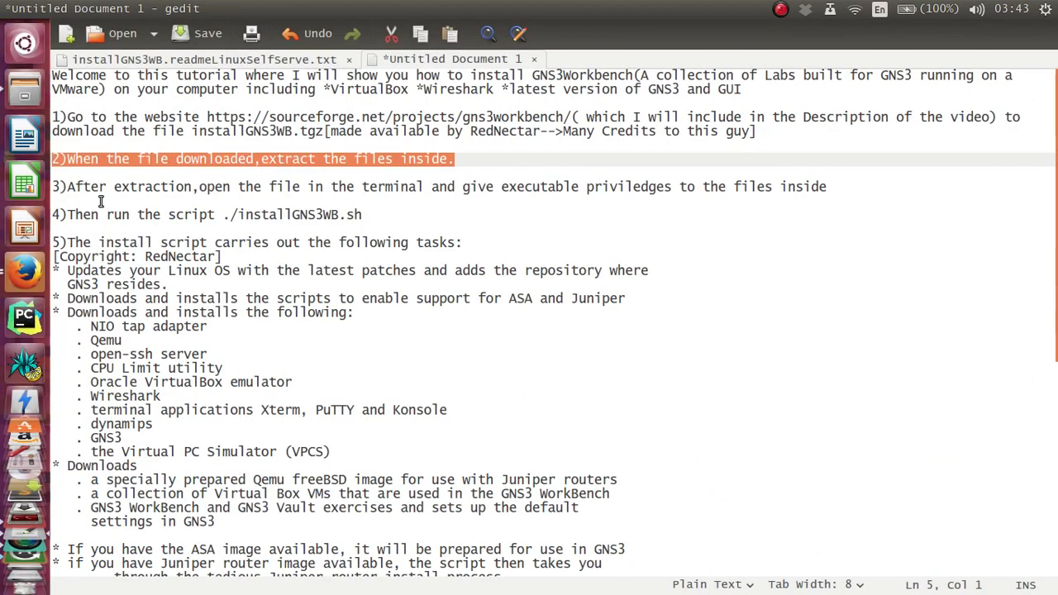
click(100, 198)
click(99, 189)
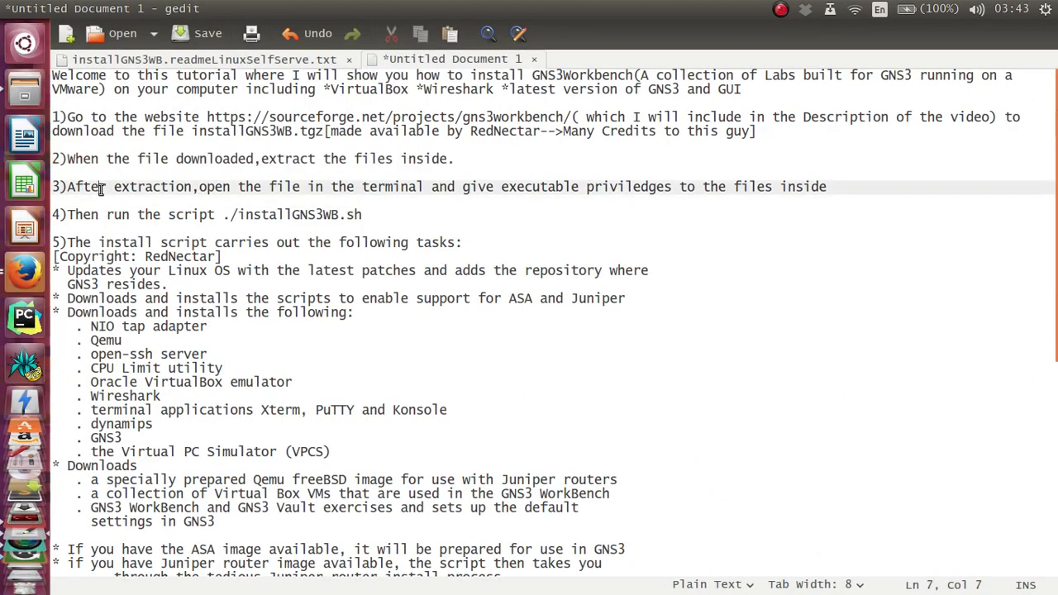
triple_click(100, 188)
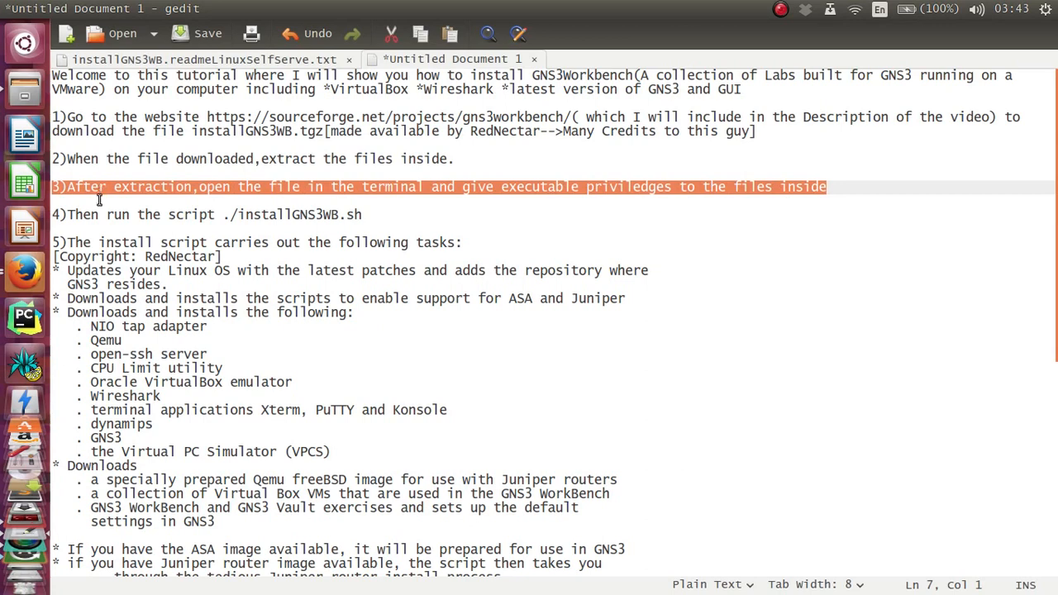
- Switch to the terminal and clear its screen with the clear command
mouse_move(5, 502)
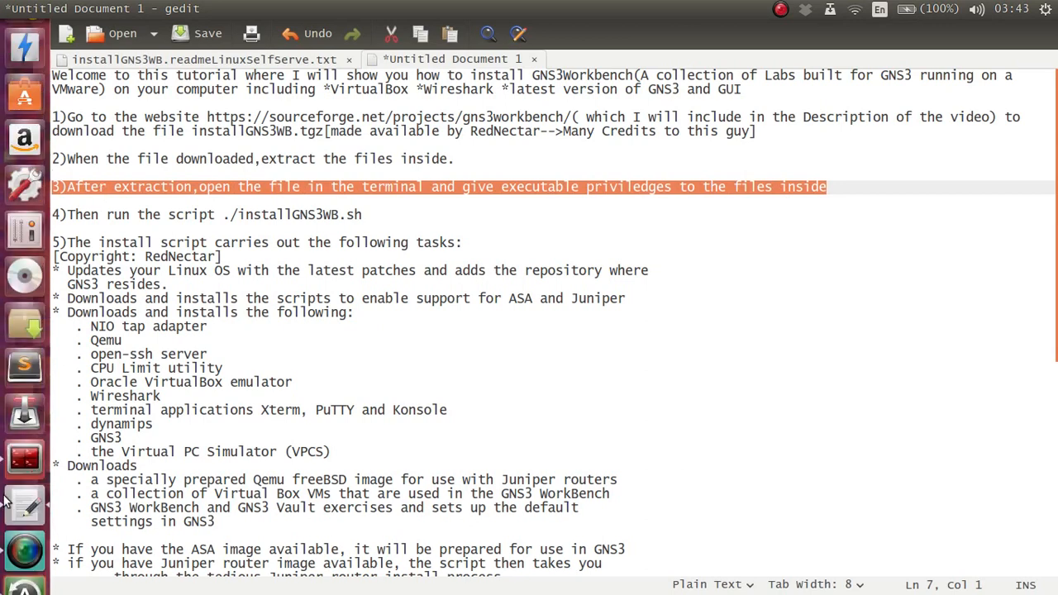
click(24, 458)
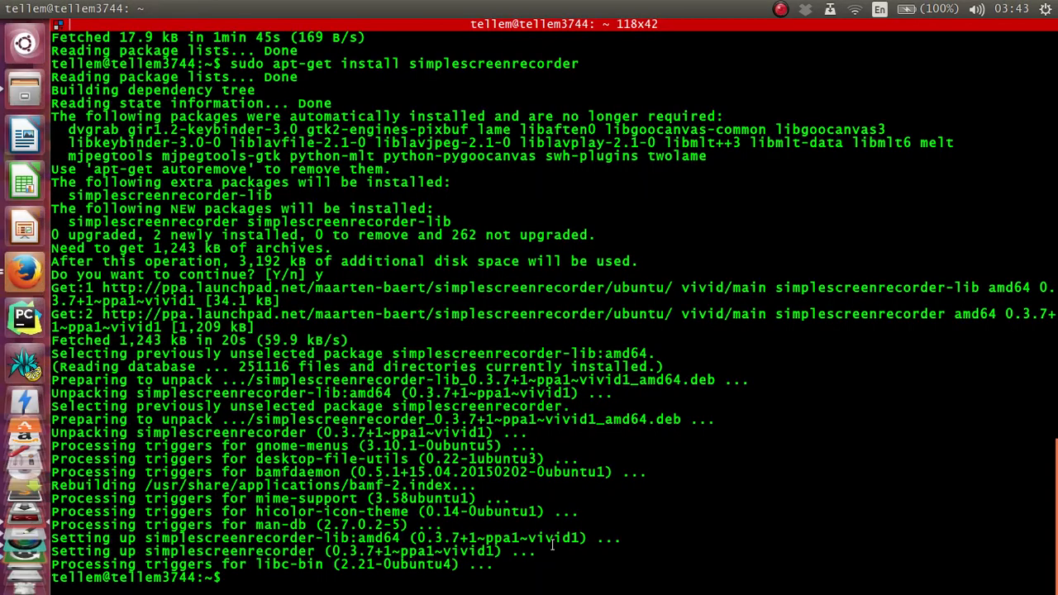
text(clear)
key(Return)
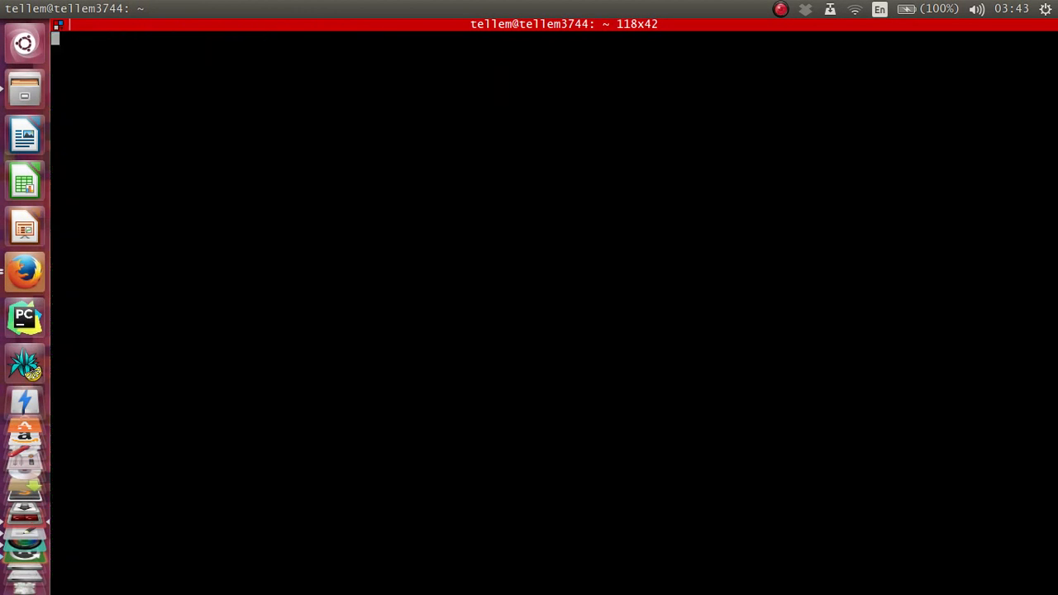
- Change into Downloads and its installGNS3WB directory with cd, and list the files there with ls
text(cd D)
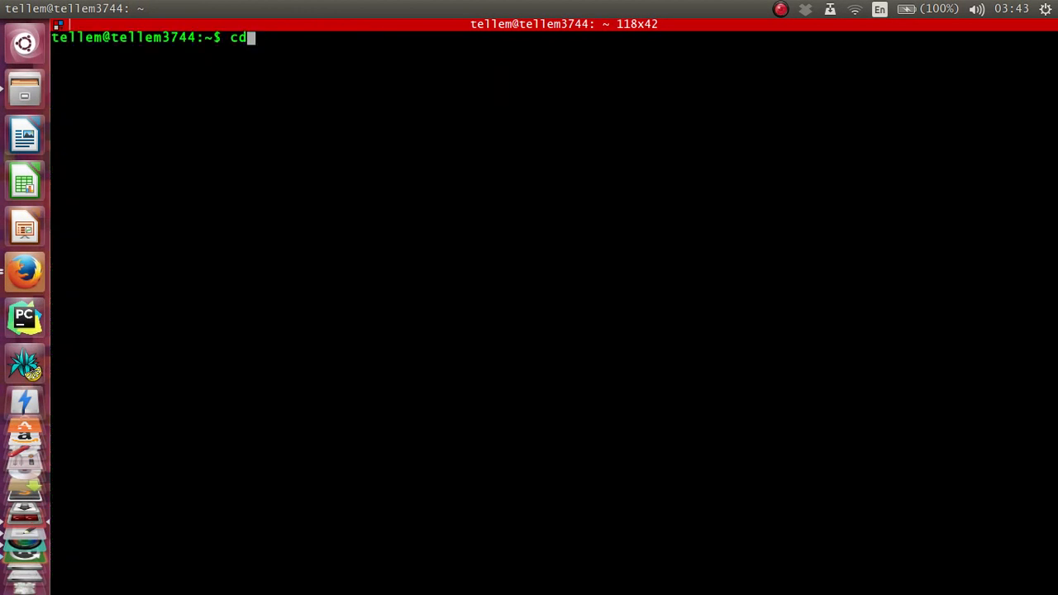
text(own)
key(Tab)
key(Return)
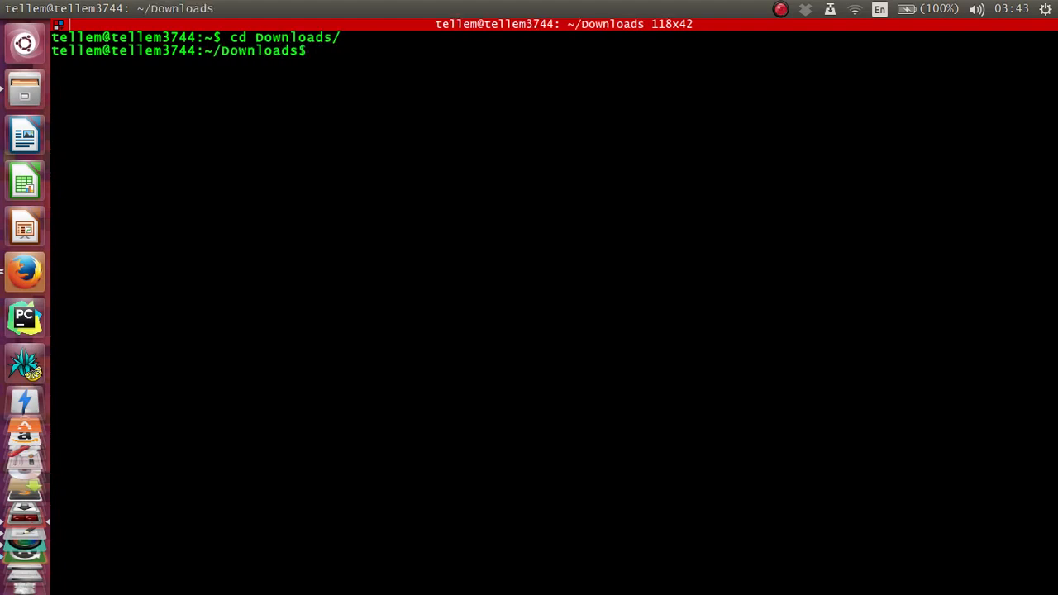
text(cd int)
key(BackSpace)
text(st)
key(Tab)
key(Return)
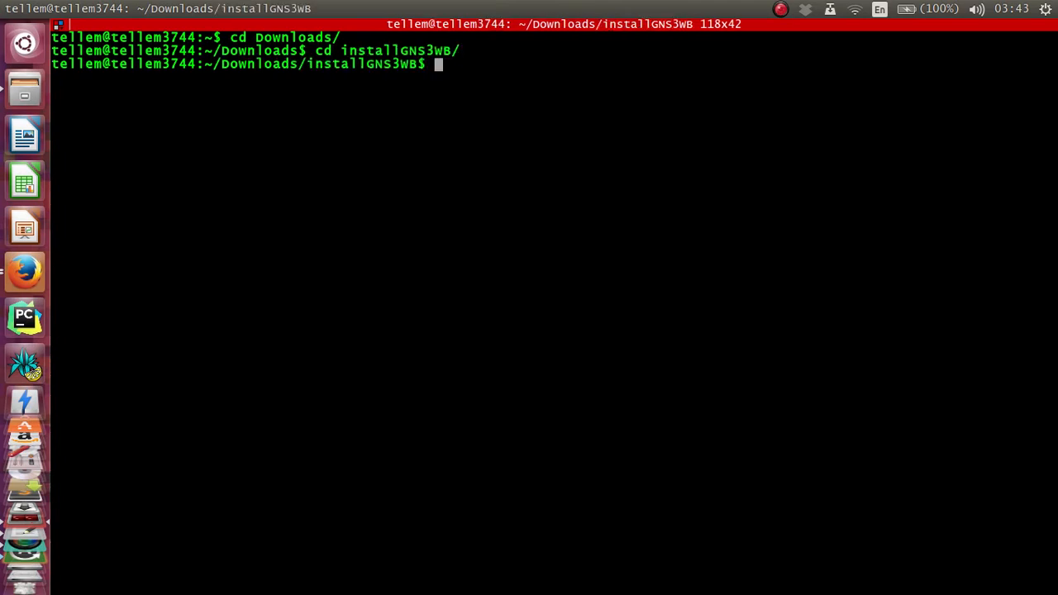
text(ls)
key(Return)
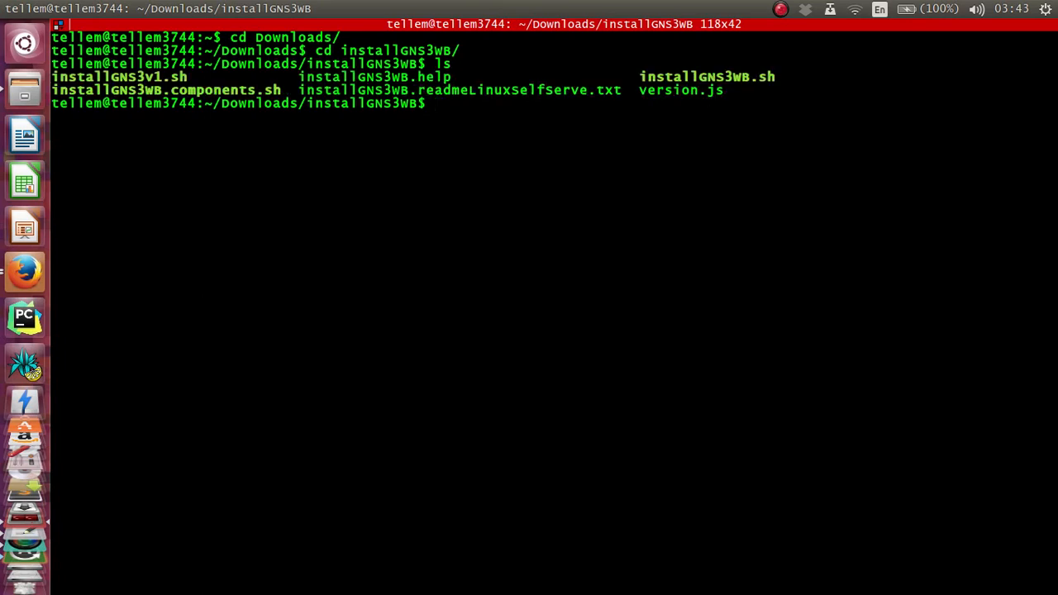
- Go back up to Downloads and grant full permissions recursively with chmod 777 -R installGNS3WB
text(cd ..)
key(Return)
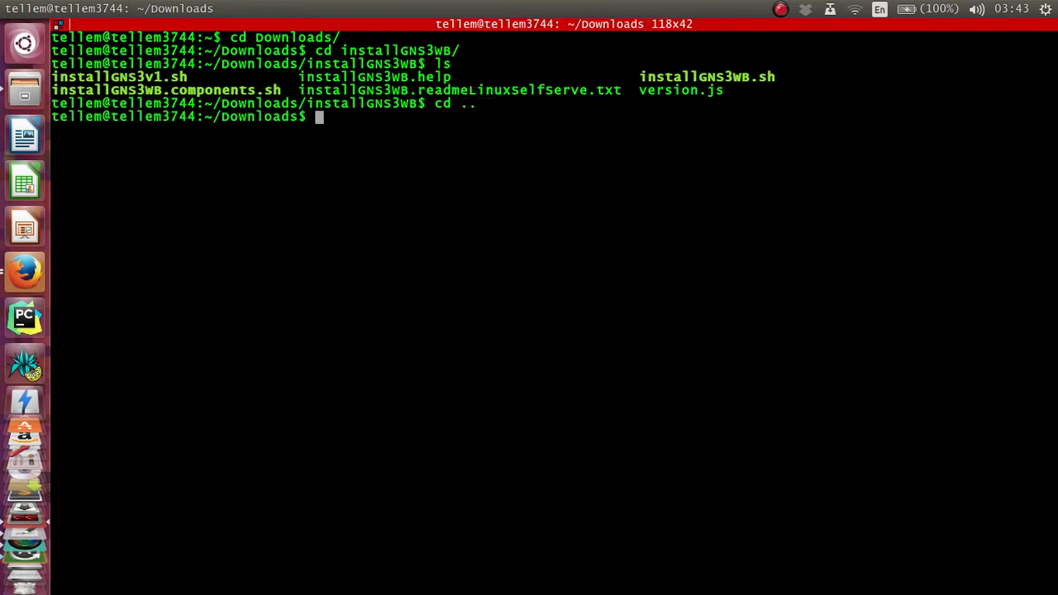
text(chmod 777 )
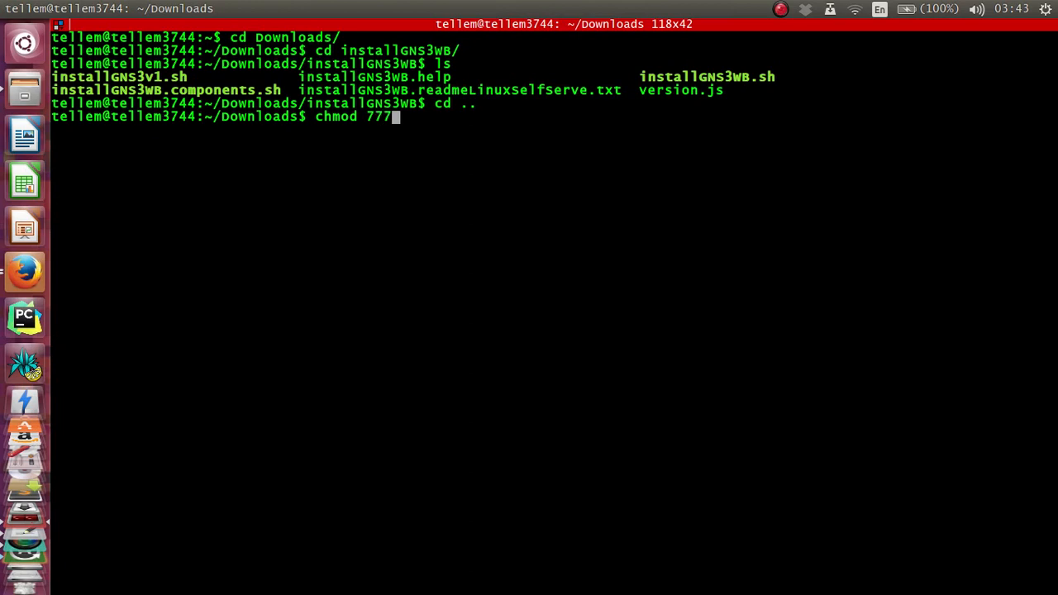
text(-R inst)
key(Tab)
key(Return)
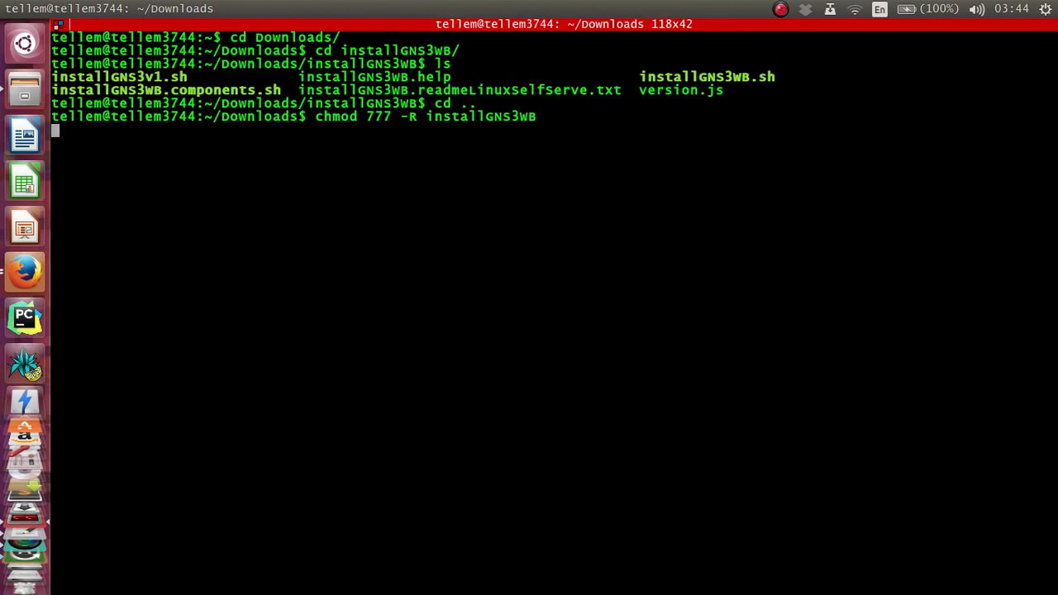
- Change into the installGNS3WB directory and enter ./installGNS3WB.sh at the prompt without running it
text(cd inst)
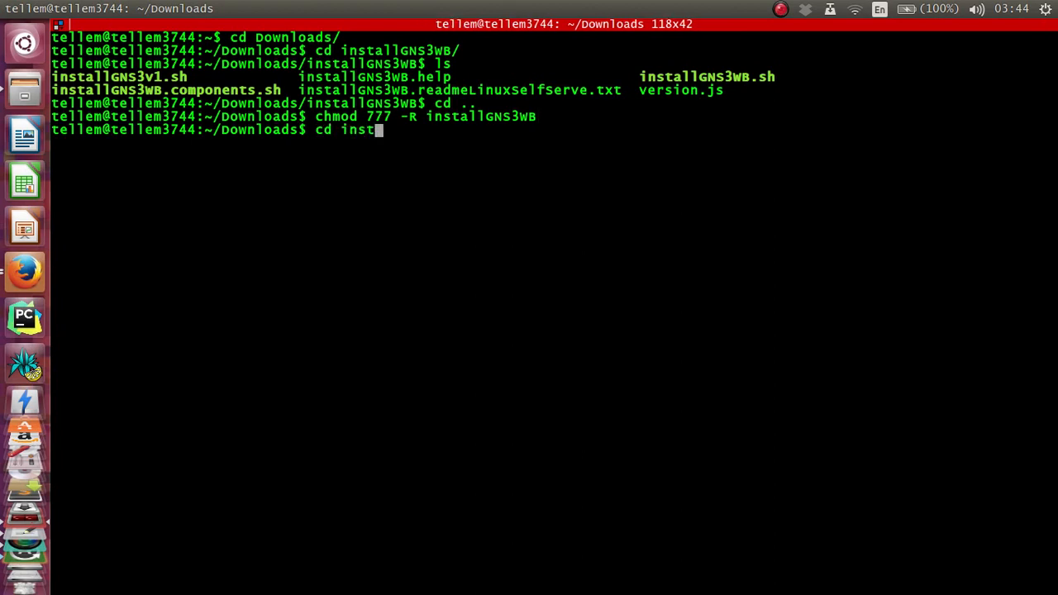
key(Tab)
key(Return)
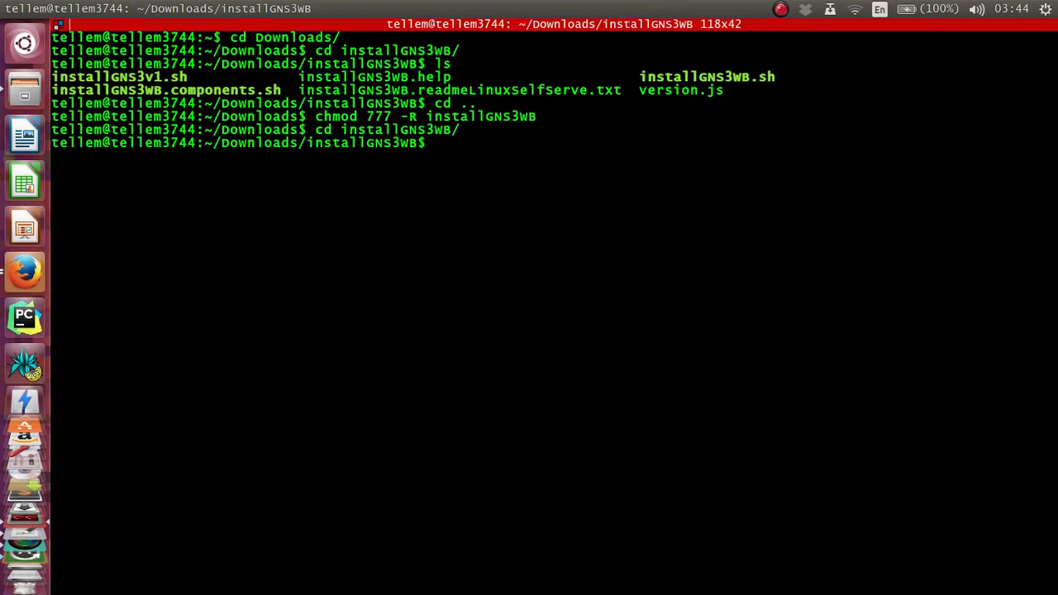
text(./in)
key(Tab)
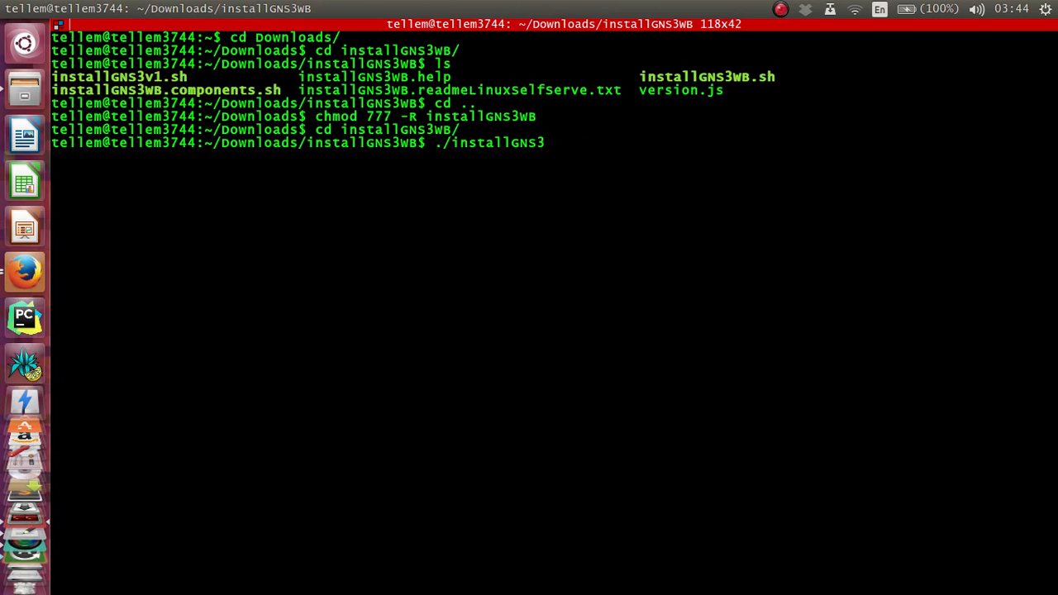
text(W)
key(Tab)
text(sh)
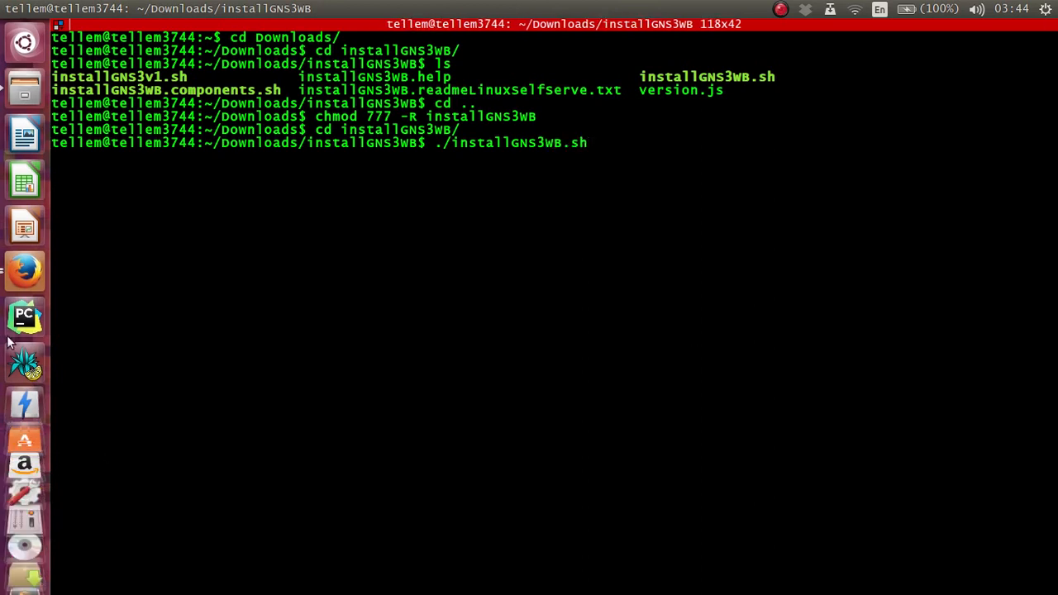
- Switch back to the gedit notes and go to instruction 4 about running the script
mouse_move(10, 593)
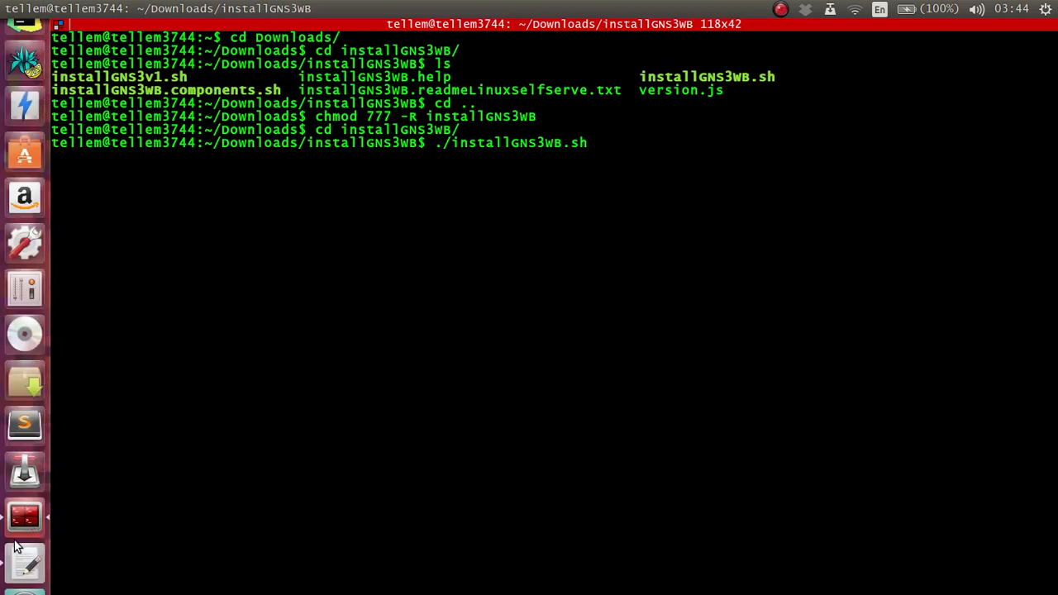
click(28, 561)
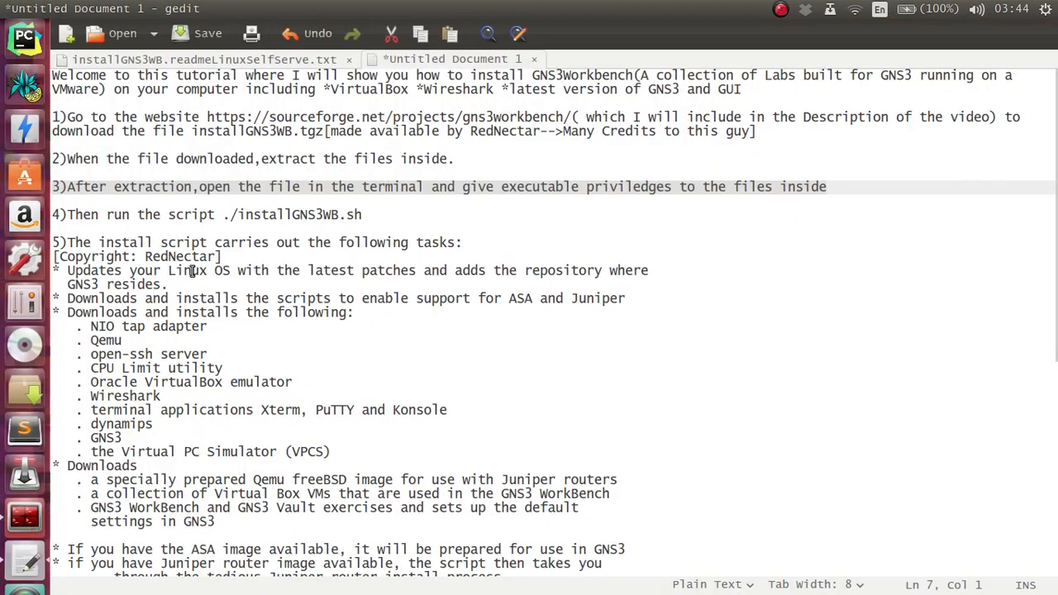
double_click(183, 214)
click(183, 214)
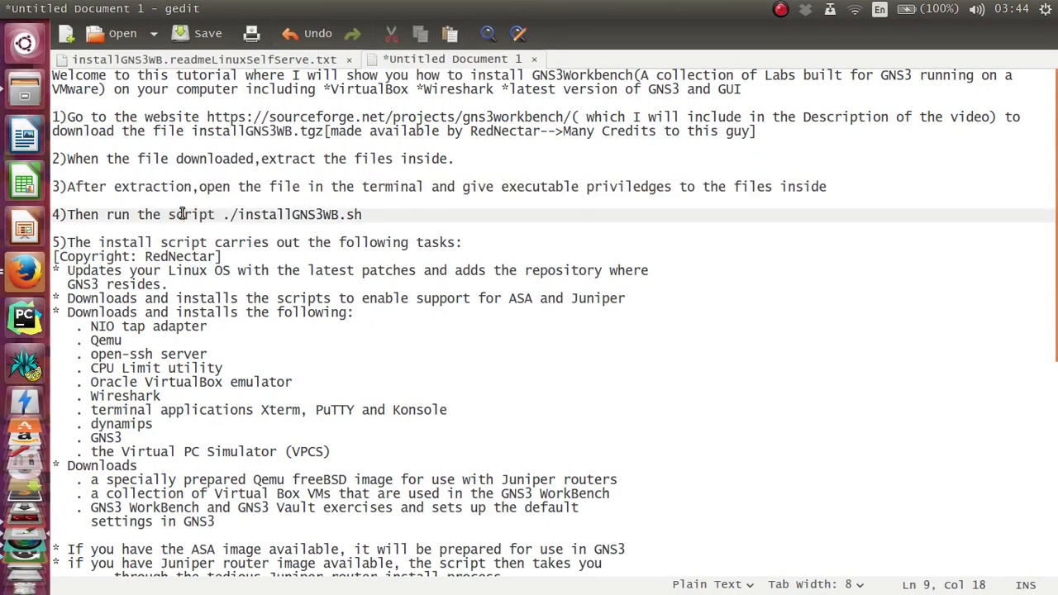
- Highlight instruction 4 in the notes, switch to the terminal and run the prepared ./installGNS3WB.sh command
triple_click(183, 214)
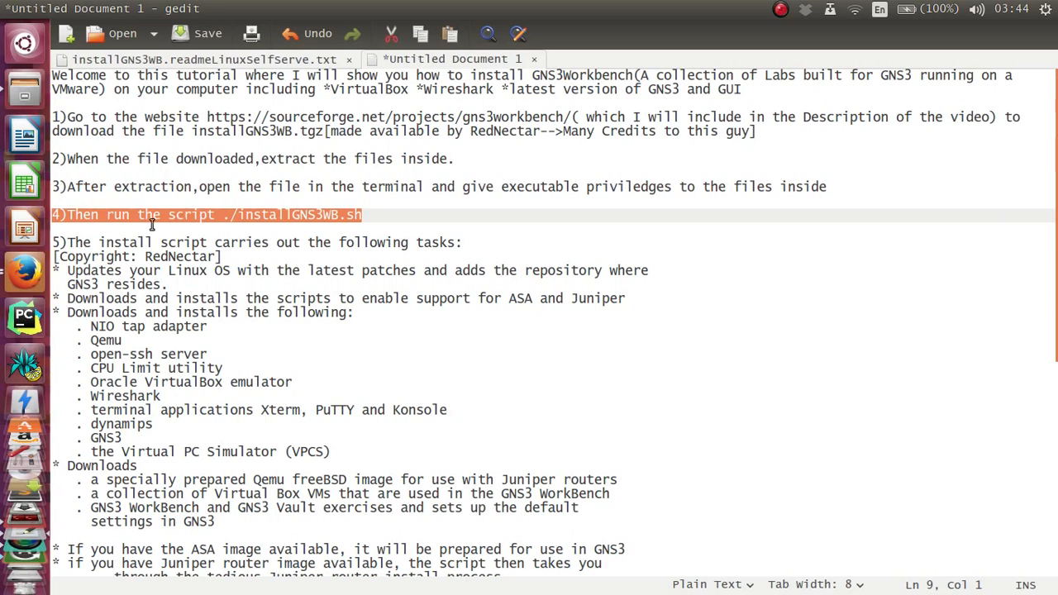
scroll(23, 519, down, 5)
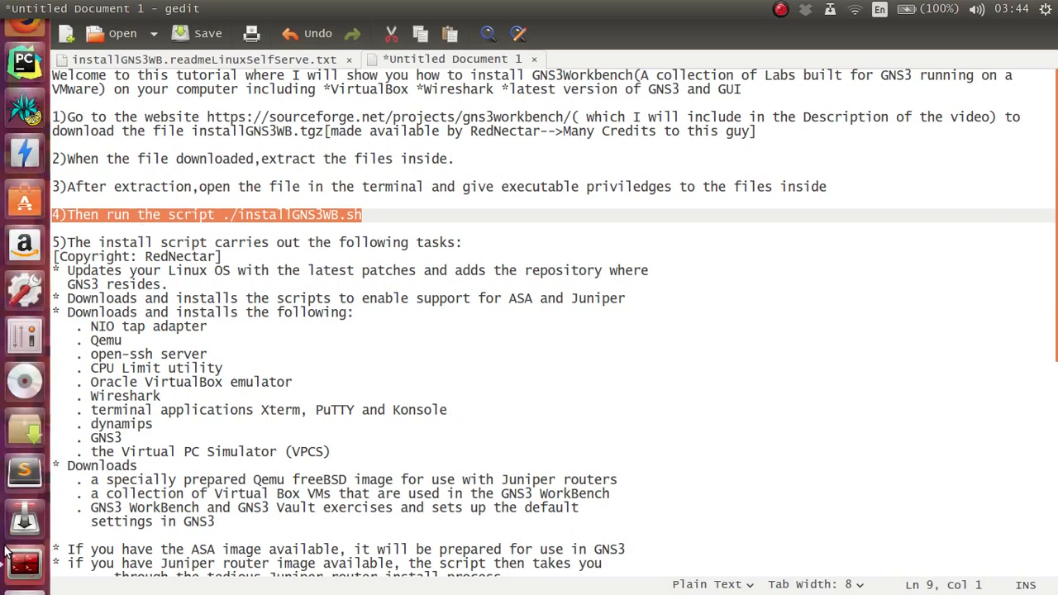
click(25, 564)
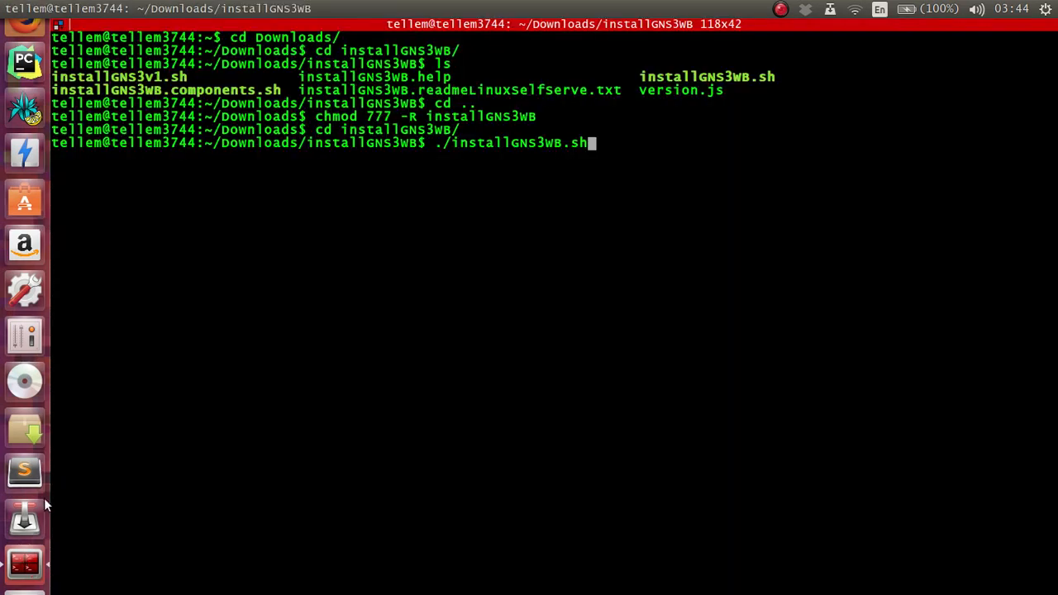
key(Return)
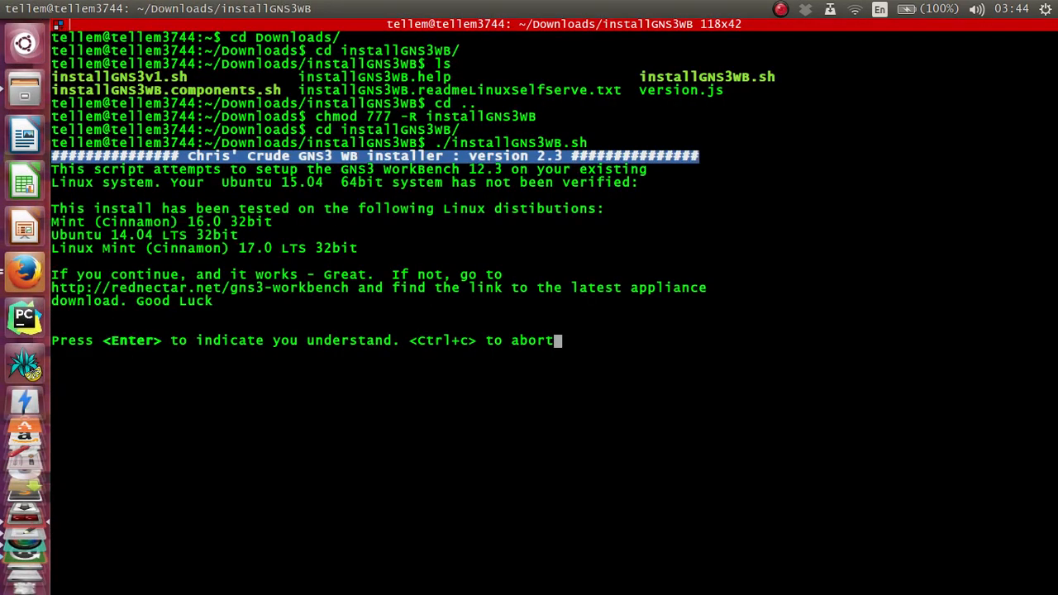
- Acknowledge the installer's notices, submit the sudo password and continue with the repository update
key(Return)
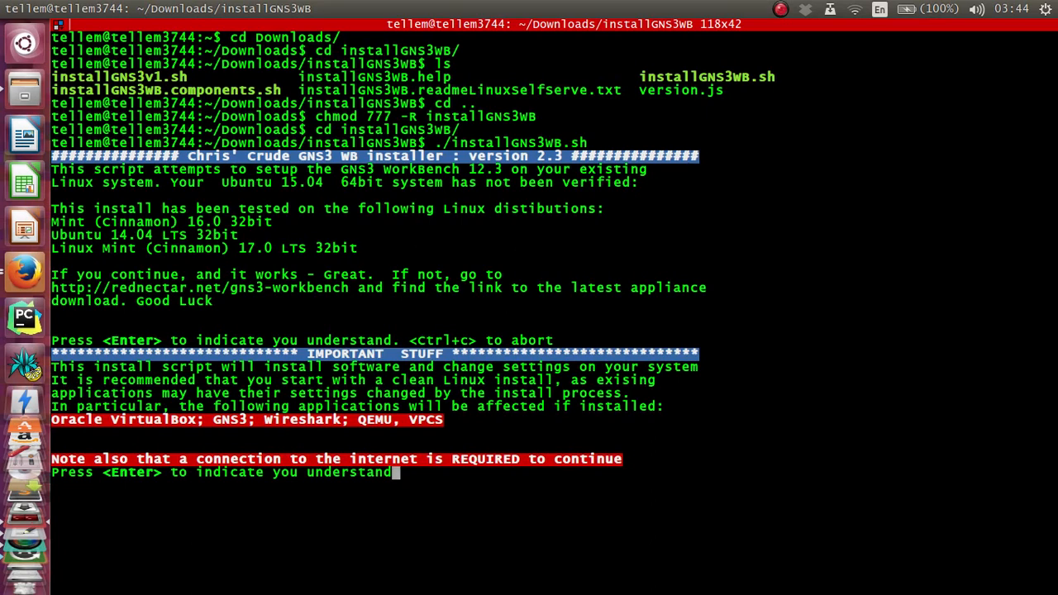
key(Return)
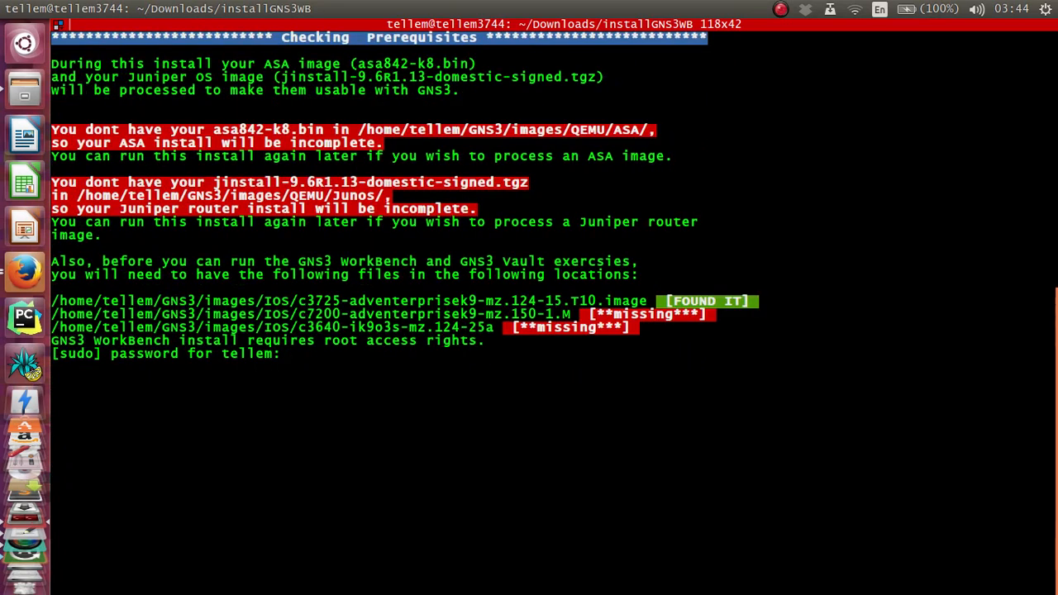
key(Return)
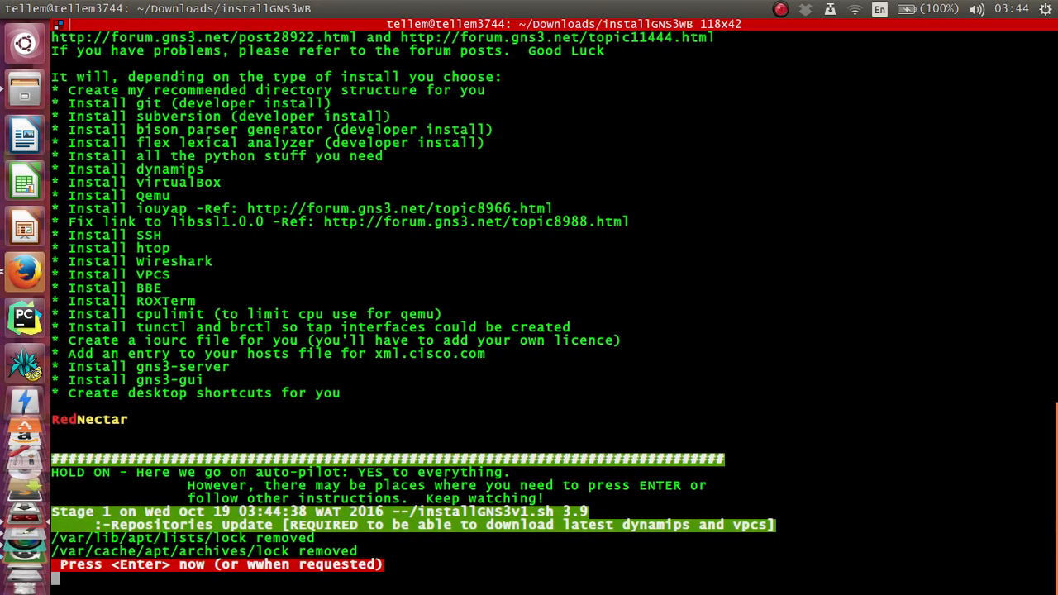
key(Return)
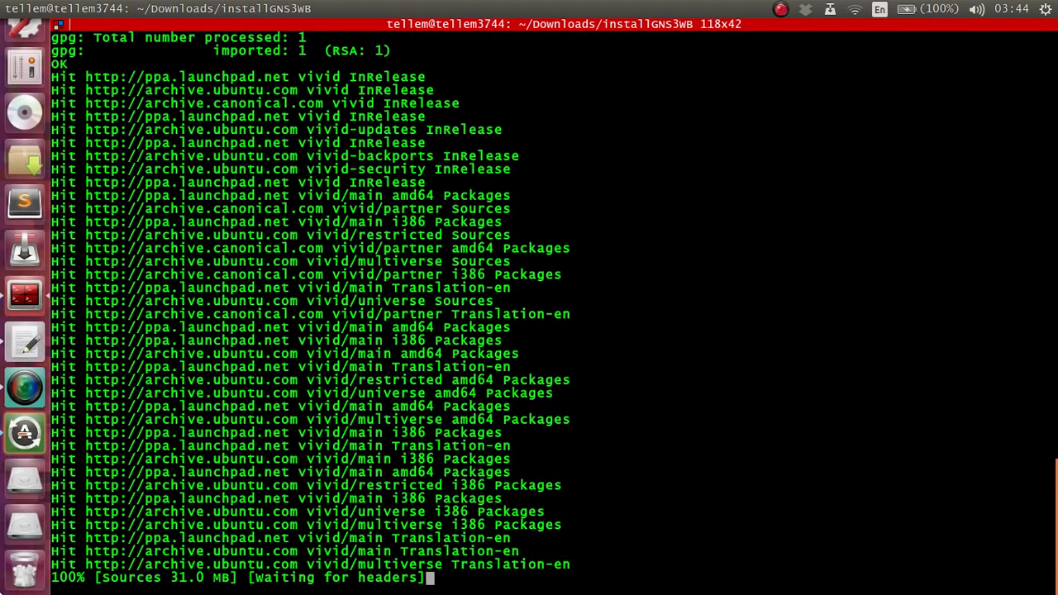
- Switch to the gedit notes and highlight item 5's install script tasks and the list of software it downloads and installs
click(25, 345)
click(83, 242)
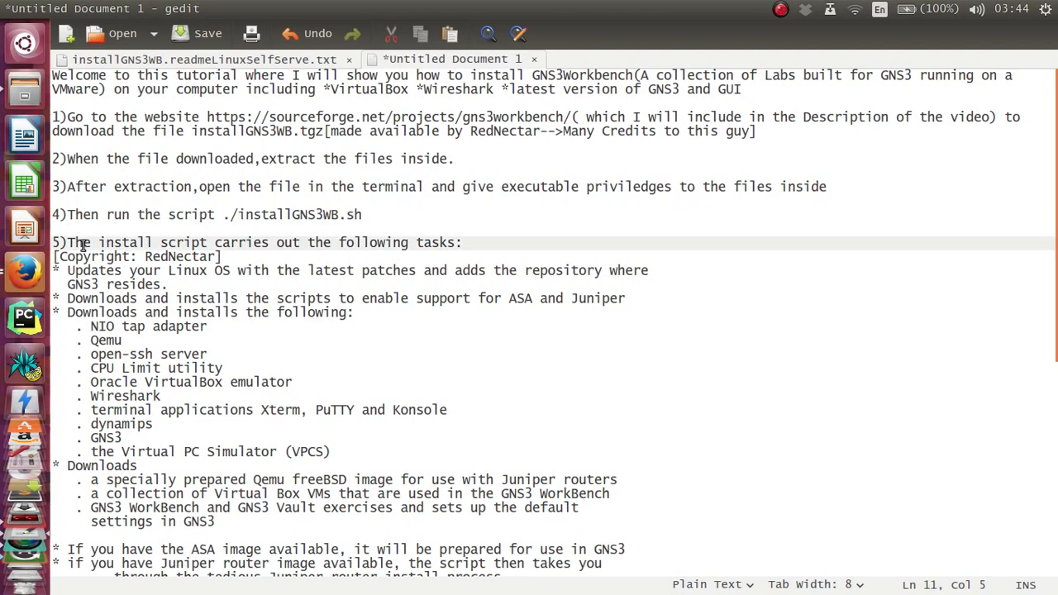
drag(53, 242, 502, 296)
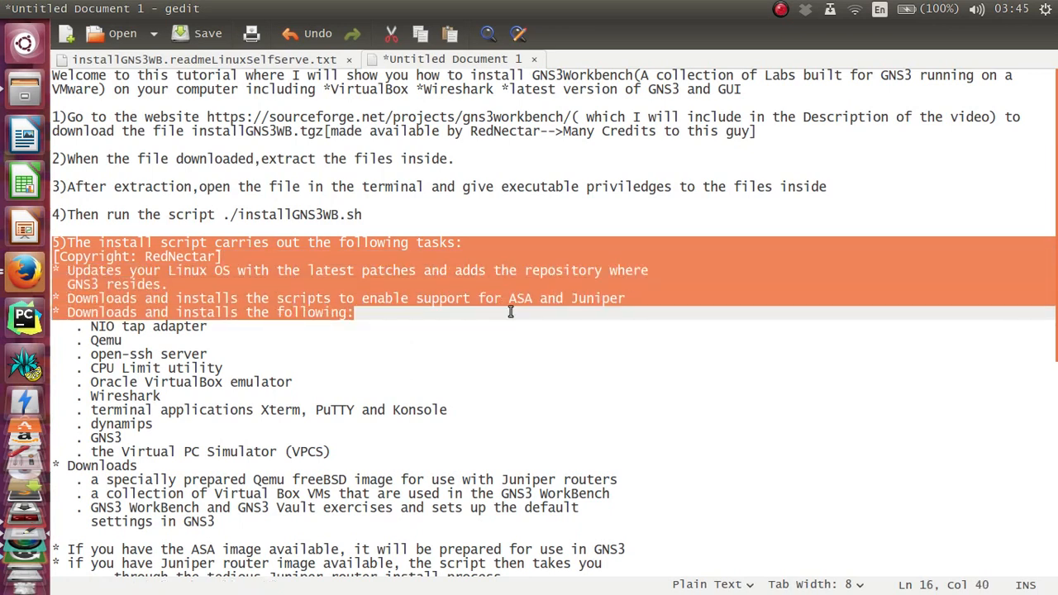
click(75, 313)
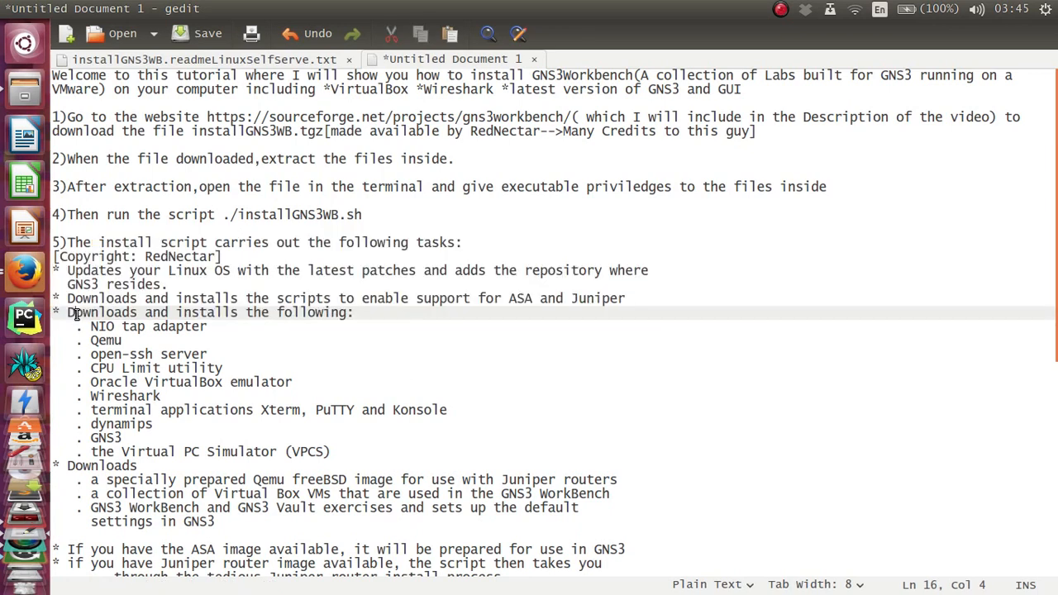
drag(67, 314, 343, 463)
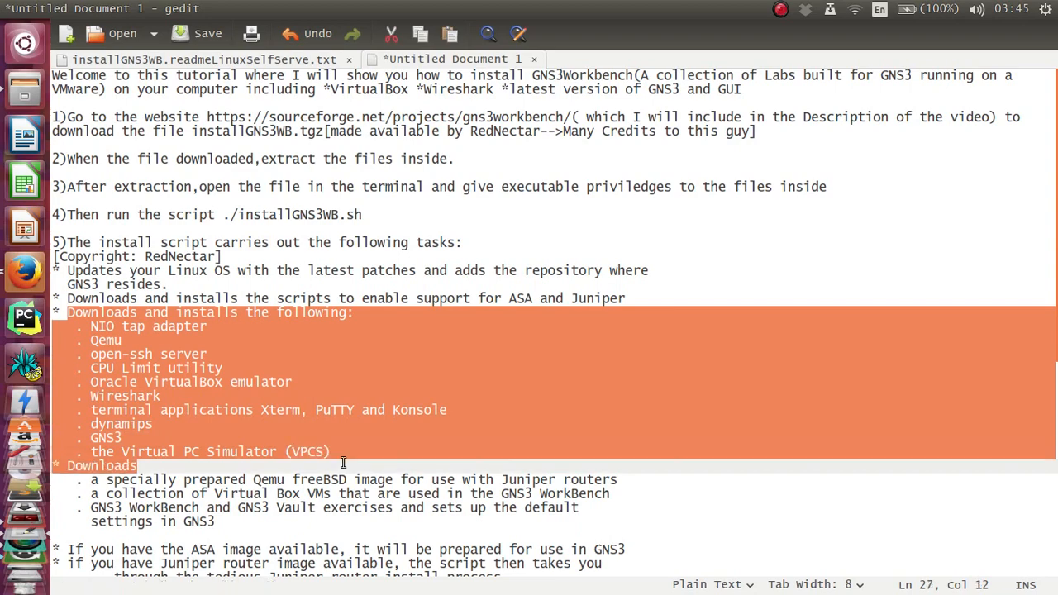
- Review the rest of item 5, highlighting the file permissions line and the [NOTE] about software that is already installed
click(234, 483)
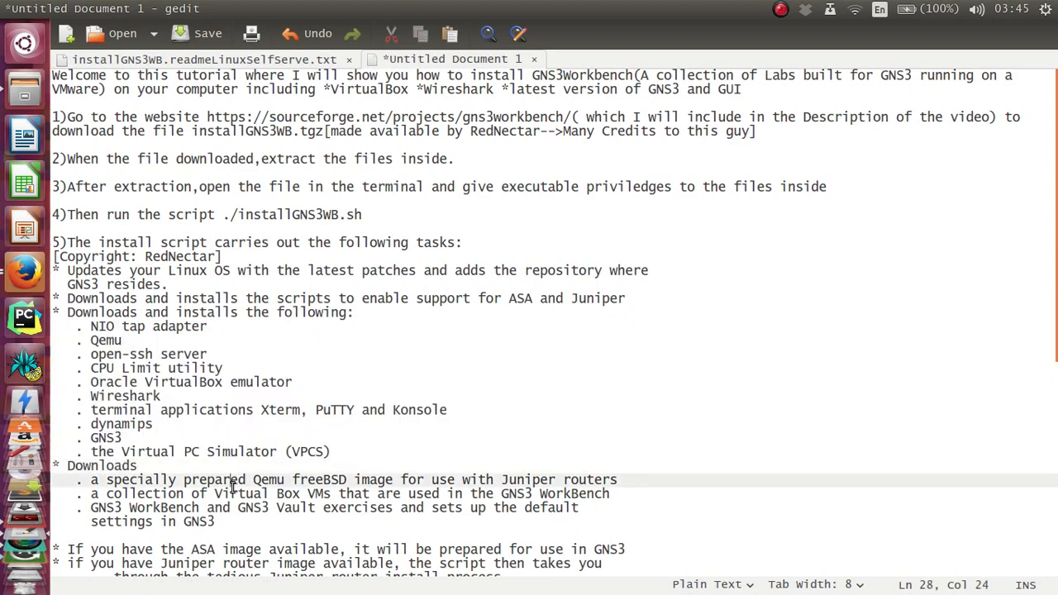
key(Down)
key(Down)
key(Down)
key(Down)
key(Down)
key(Down)
key(Down)
key(Down)
key(Down)
key(Down)
key(Down)
key(Down)
key(Down)
key(Down)
key(Down)
key(Down)
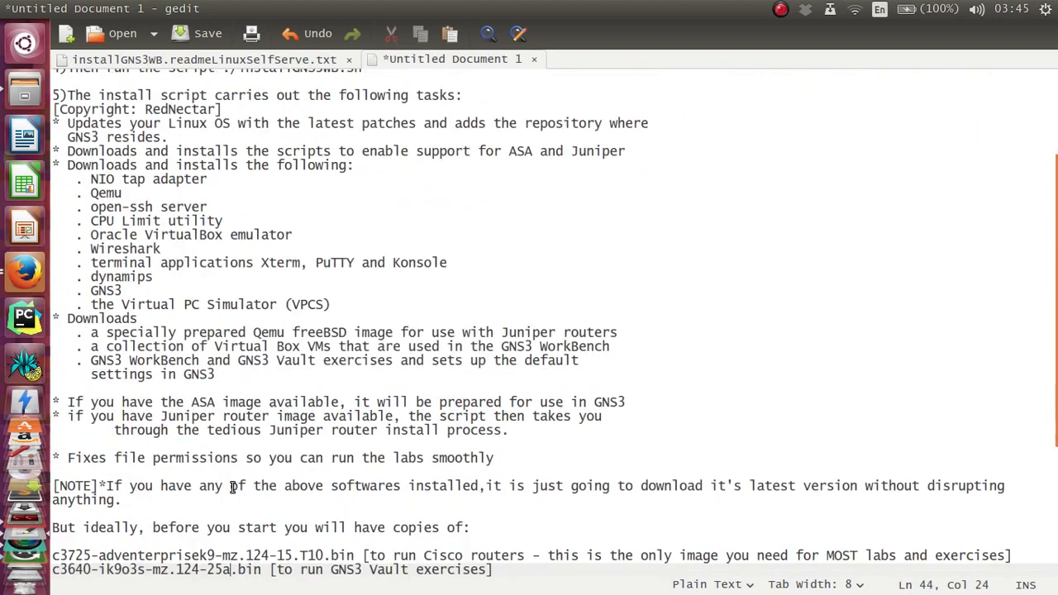
key(Down)
key(Down)
key(Down)
key(Down)
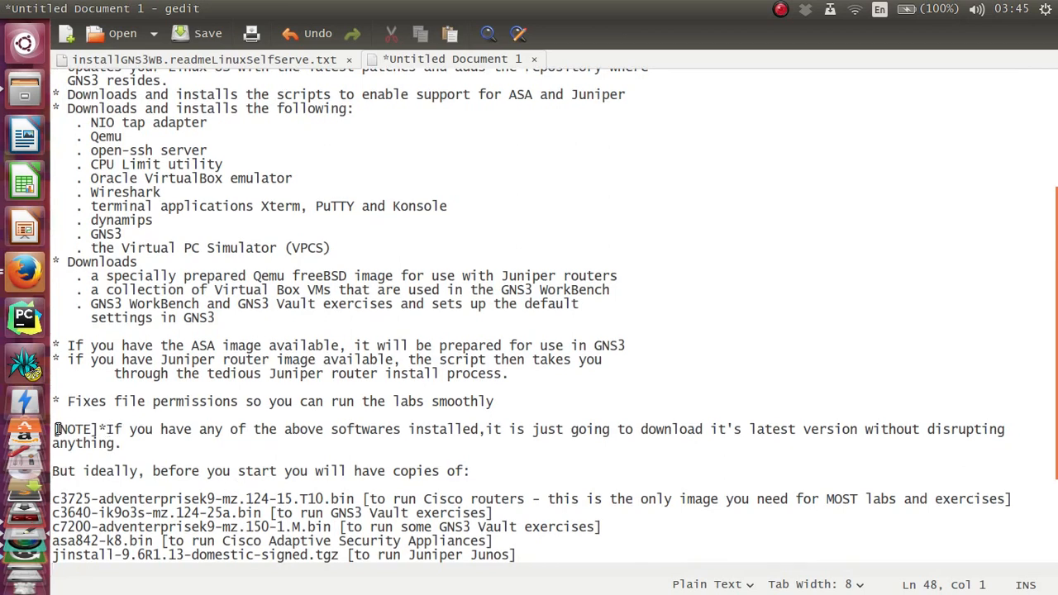
click(70, 402)
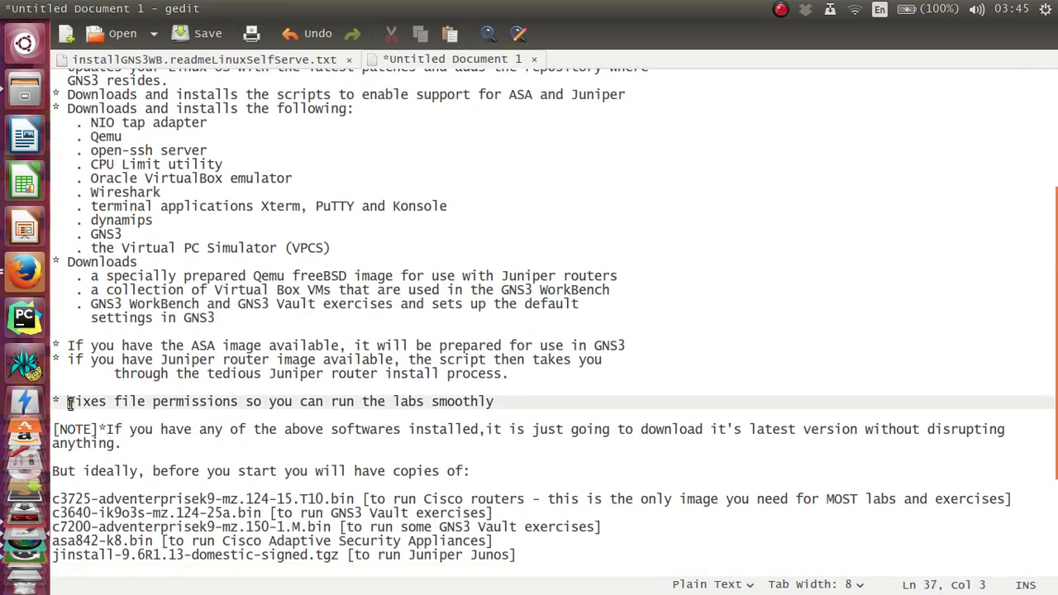
triple_click(70, 403)
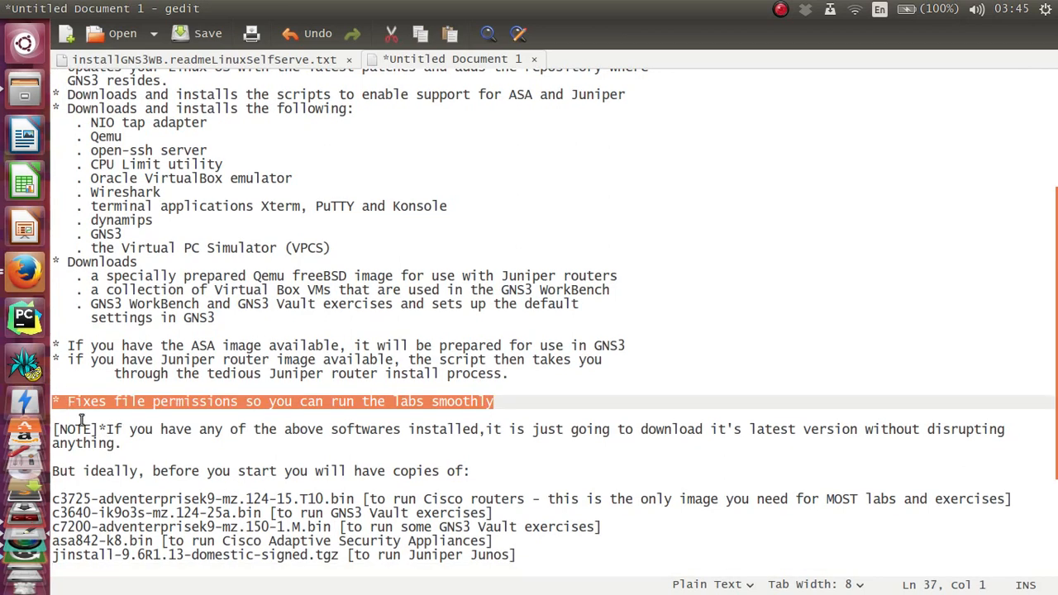
click(65, 430)
double_click(64, 430)
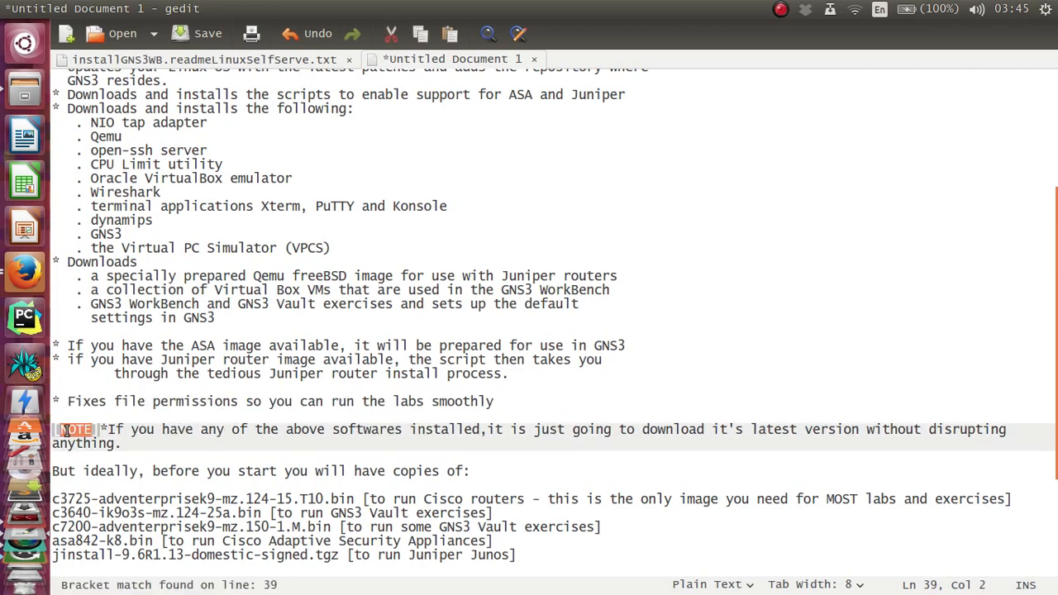
triple_click(66, 430)
key(shift+End)
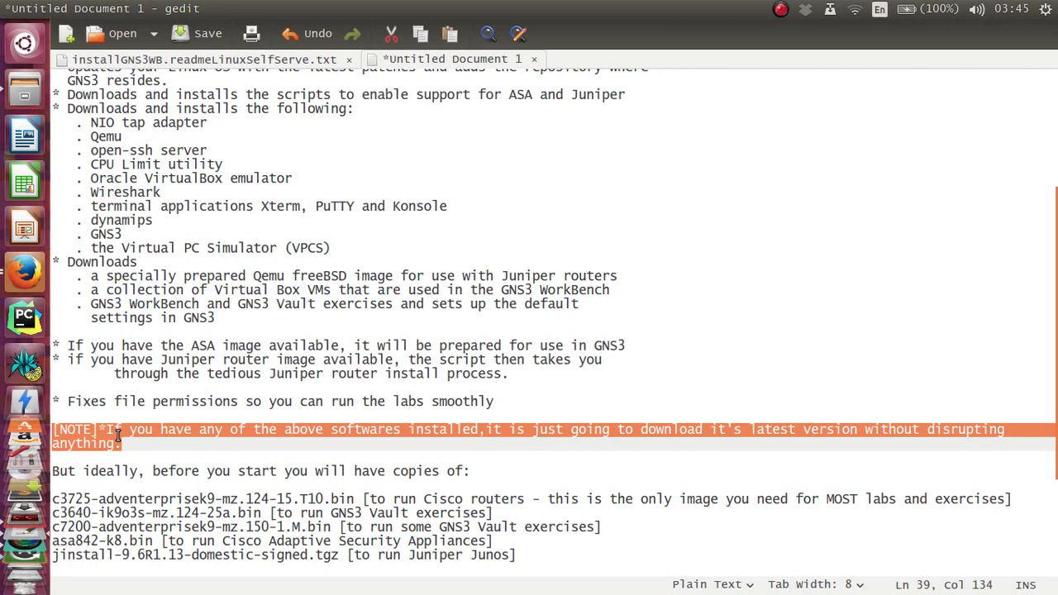
- Highlight the list of recommended Cisco, ASA and Juniper images and the sentence about sharing the link to the CISCO images
key(Down)
key(Down)
key(Down)
key(Down)
key(Down)
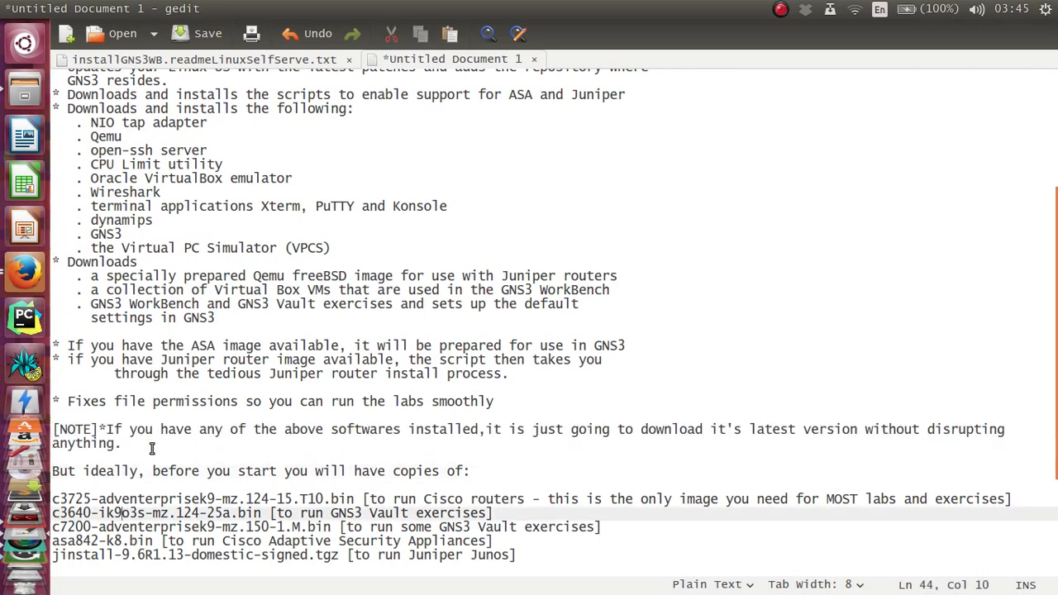
key(Down)
key(Down)
key(Down)
key(Down)
key(Down)
key(Down)
key(Down)
key(Down)
key(Down)
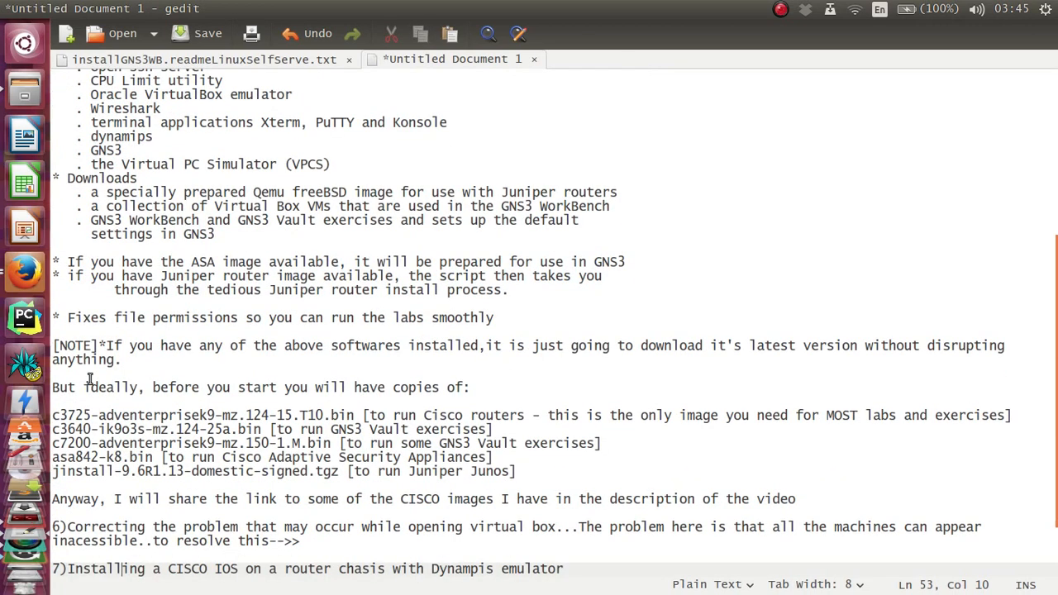
drag(53, 385, 481, 492)
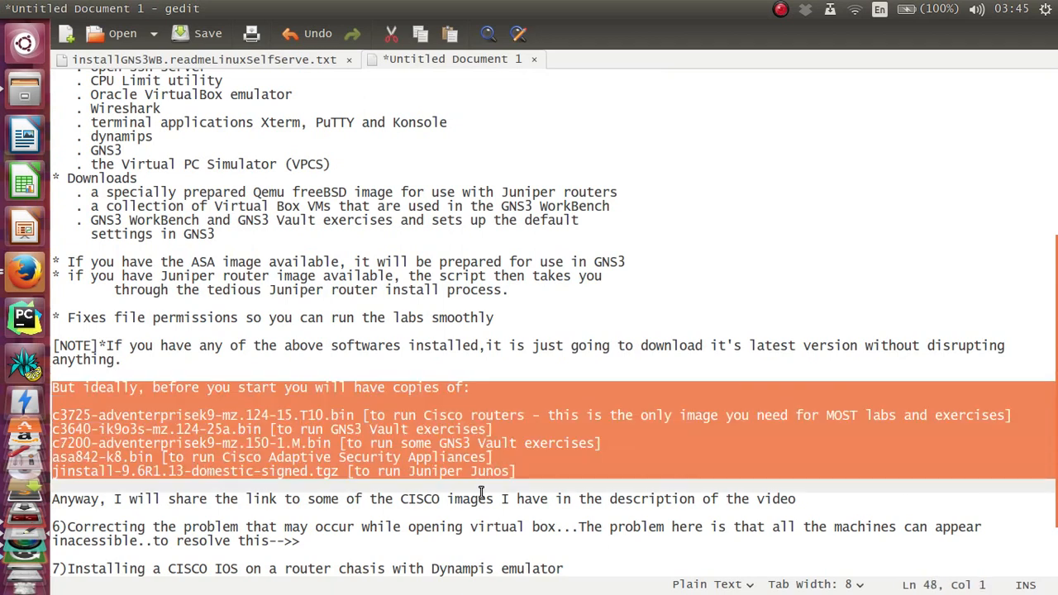
drag(55, 499, 581, 518)
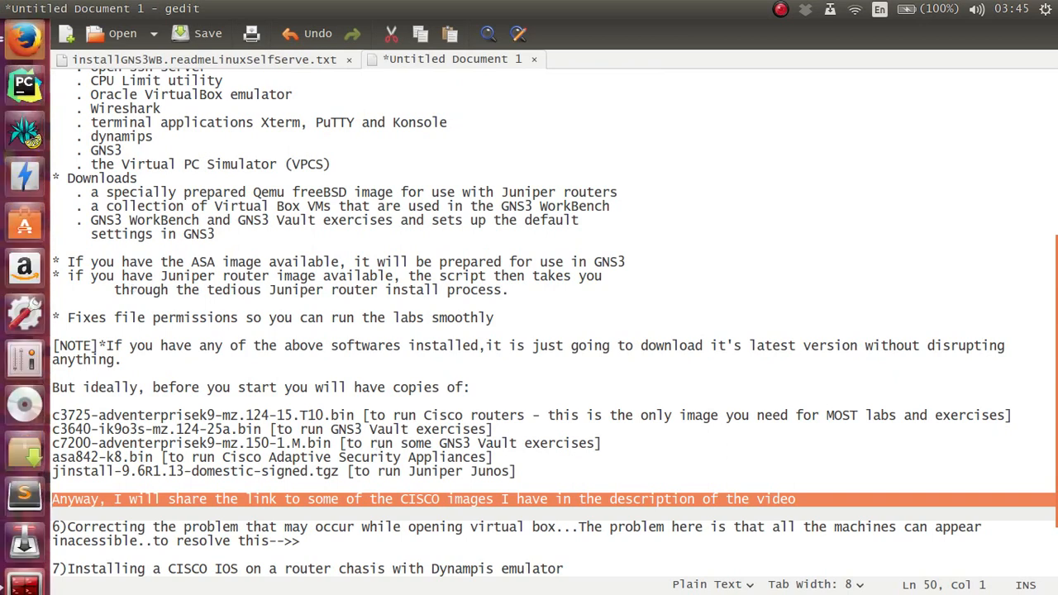
- Check the installer's progress in the terminal and return to the gedit notes
click(16, 522)
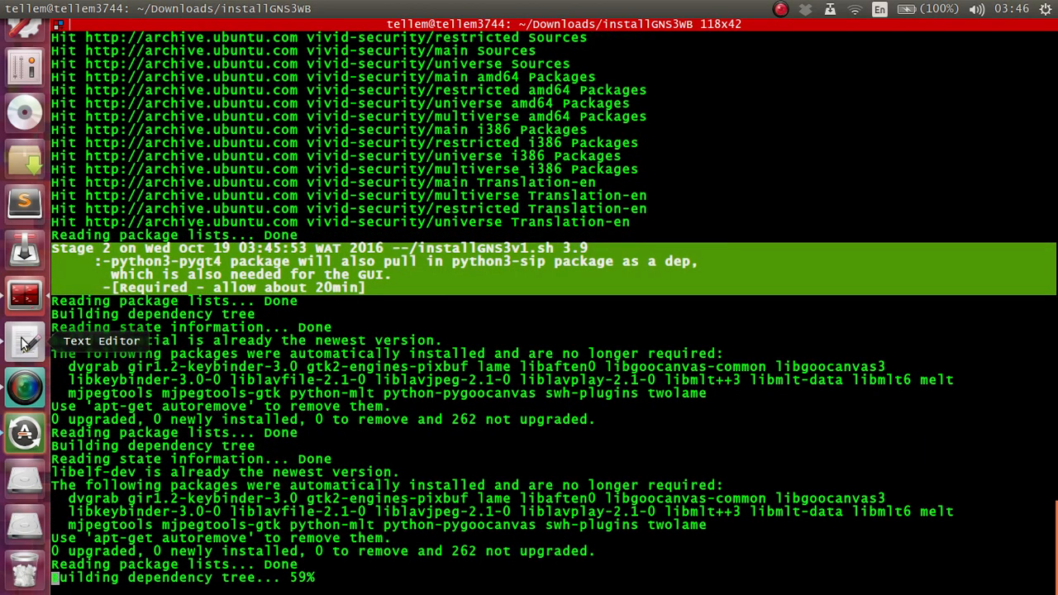
click(25, 343)
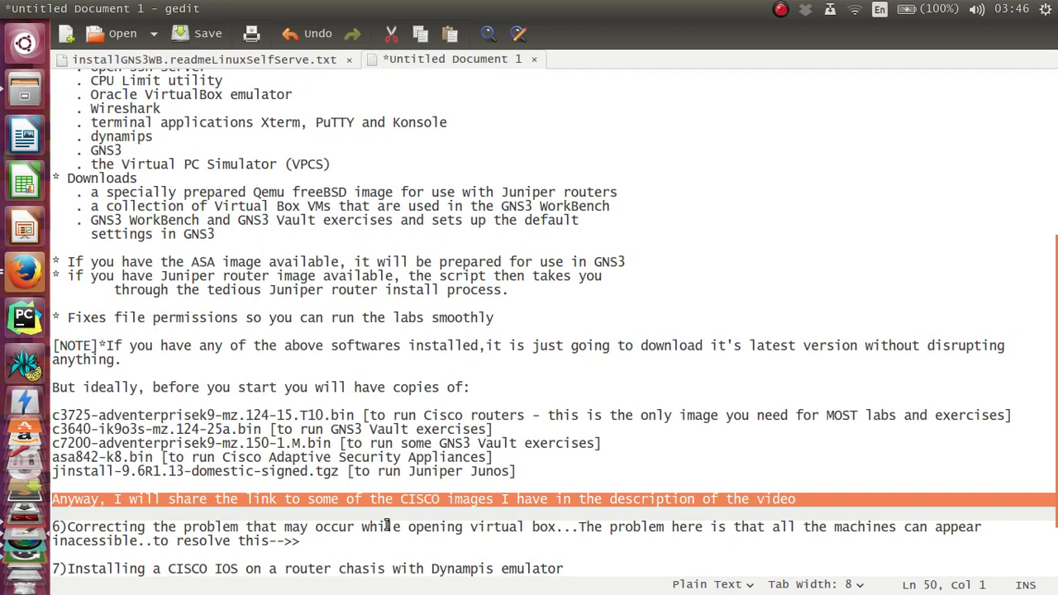
- Add the line "When the installation is complete, you may check to see that all of the above were correctly installed" above item 6
click(823, 510)
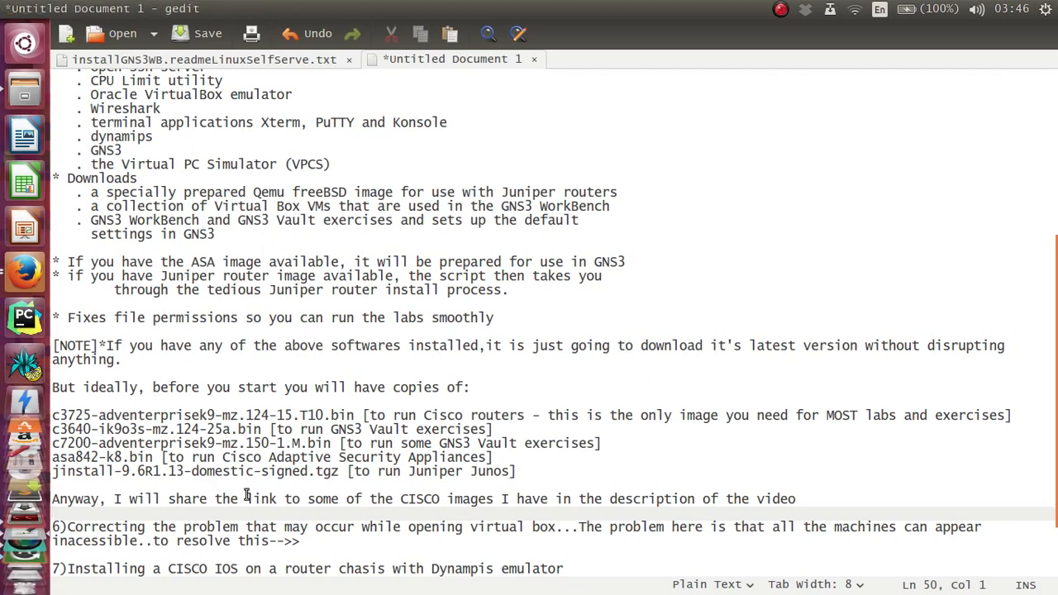
key(Return)
text(W)
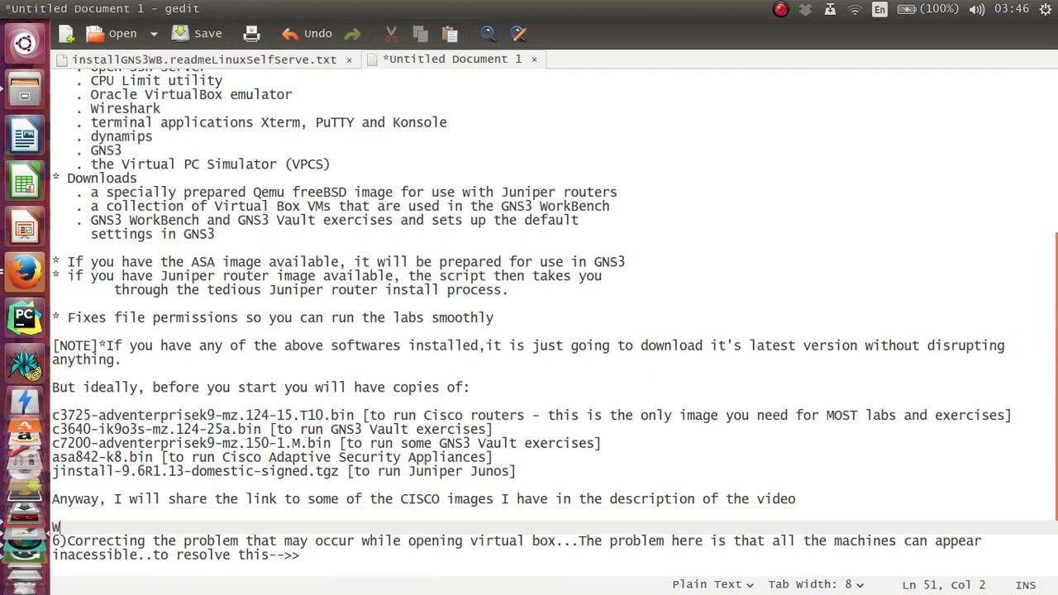
text(hen the )
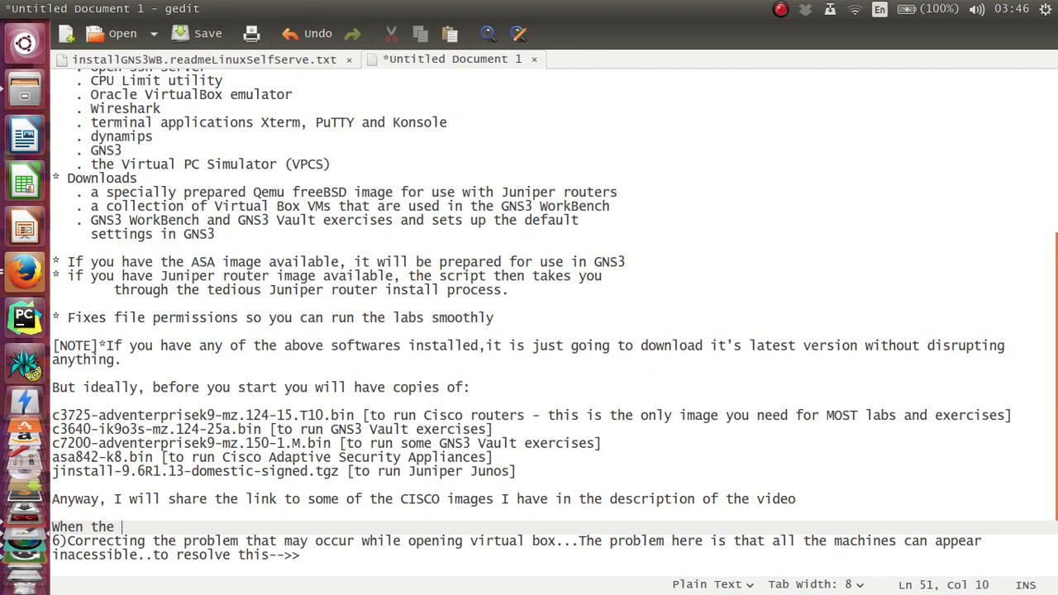
text(installation is c)
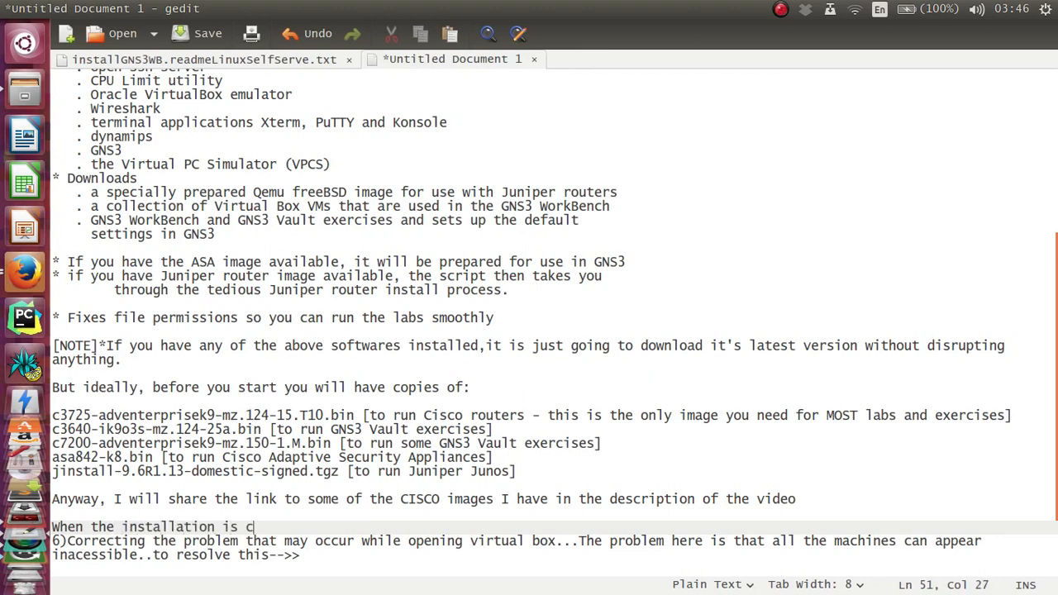
text(omplete, yo)
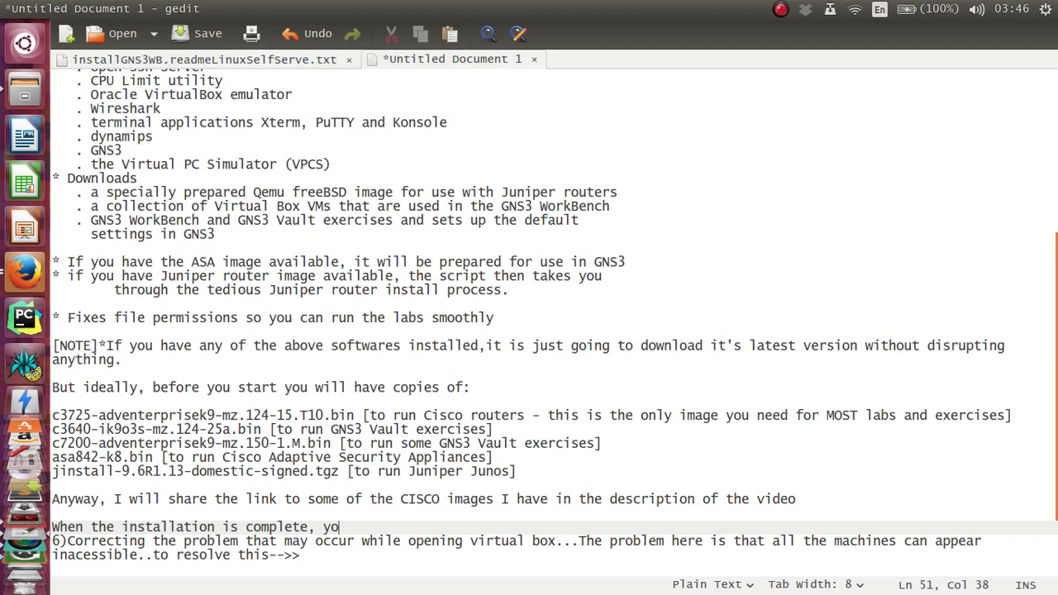
text(u )
text(sh)
text(ou)
key(BackSpace)
key(BackSpace)
key(BackSpace)
key(BackSpace)
text(may checj)
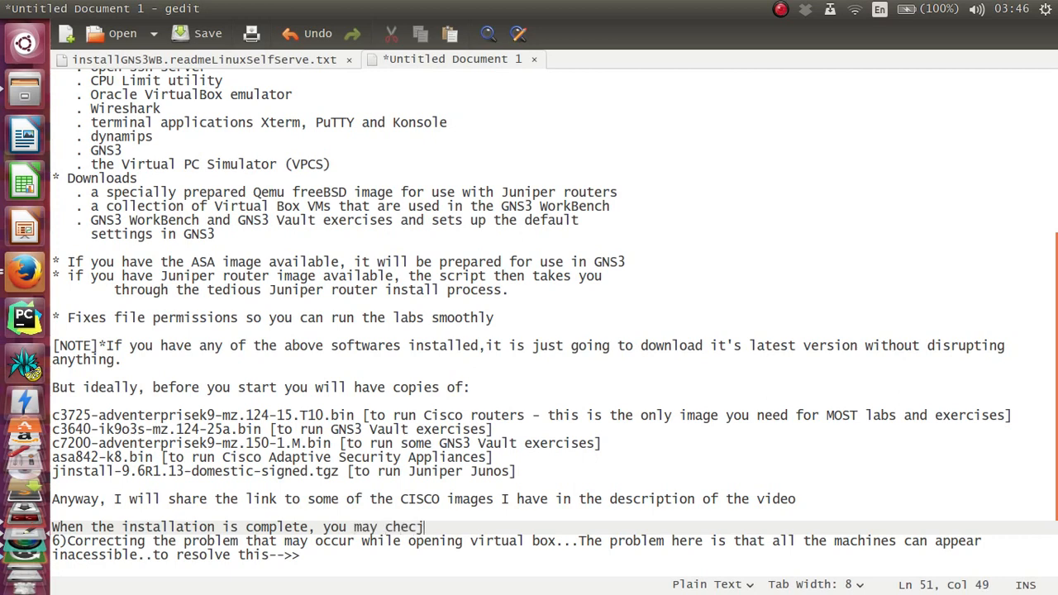
key(BackSpace)
text(k to see that all )
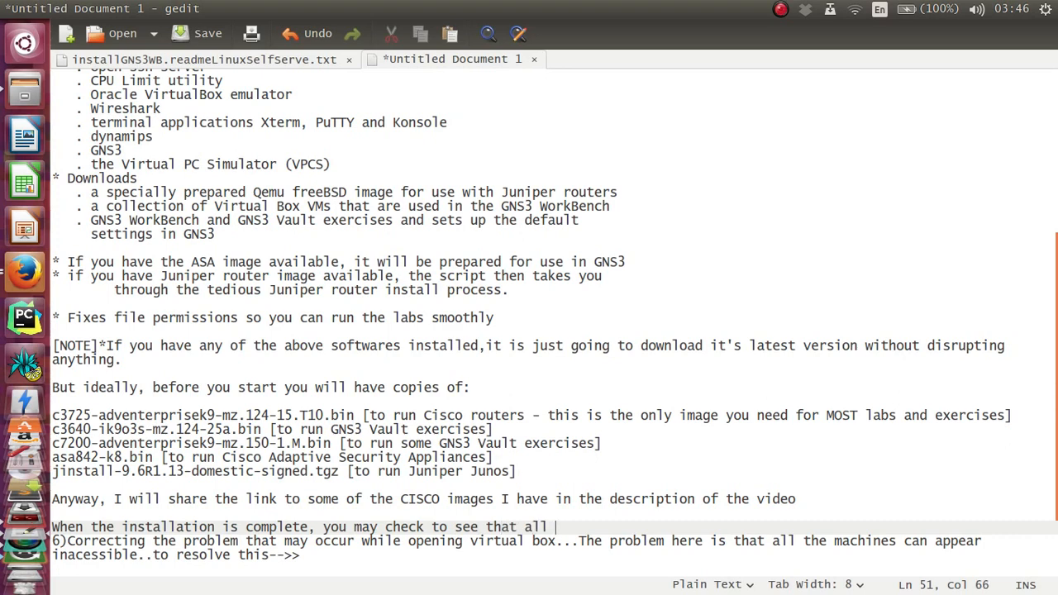
text(of the above w)
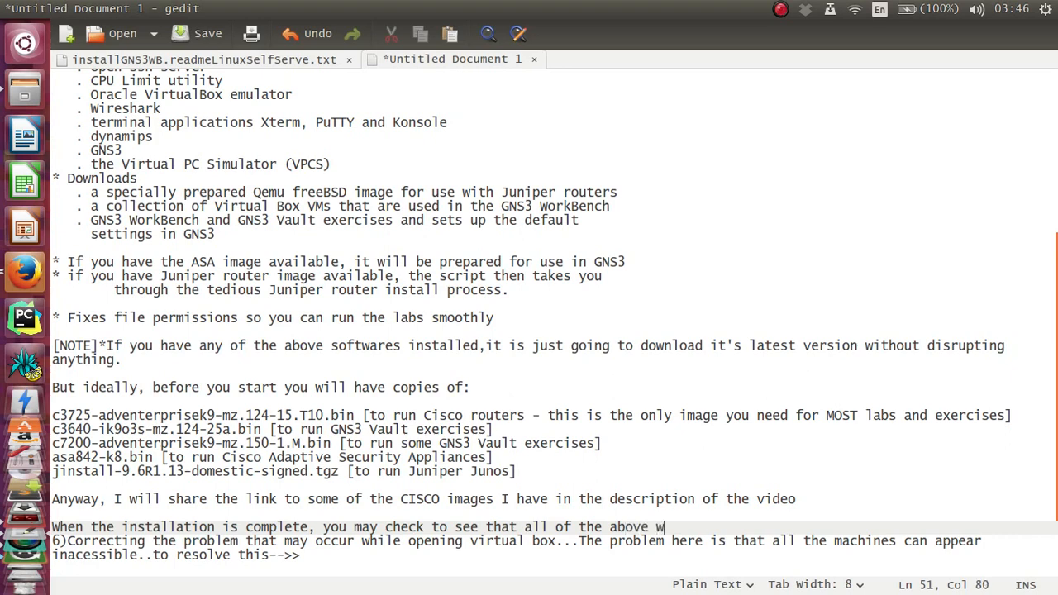
text(ere correctly )
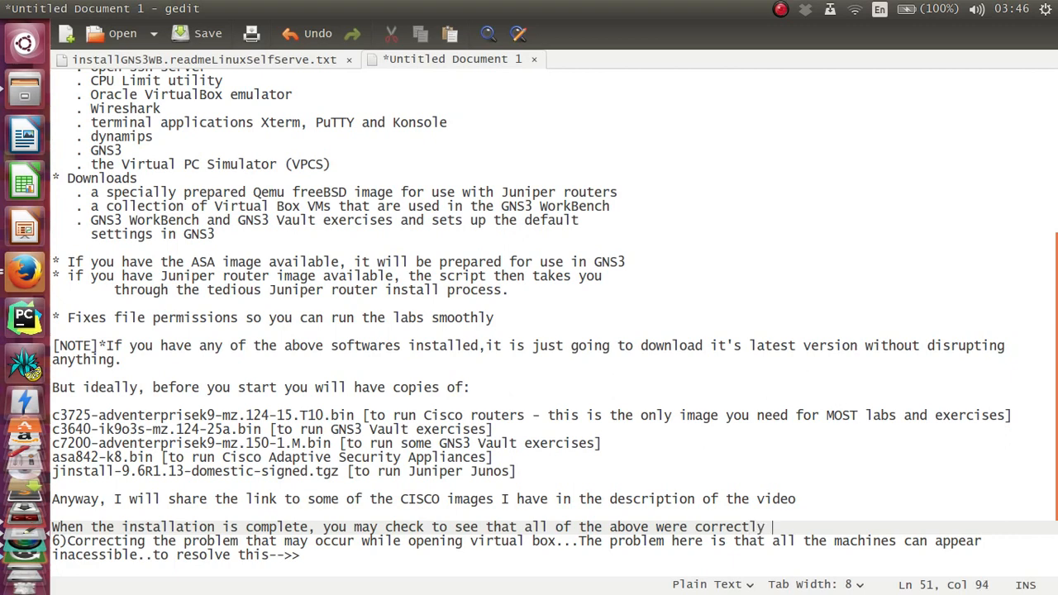
text(install)
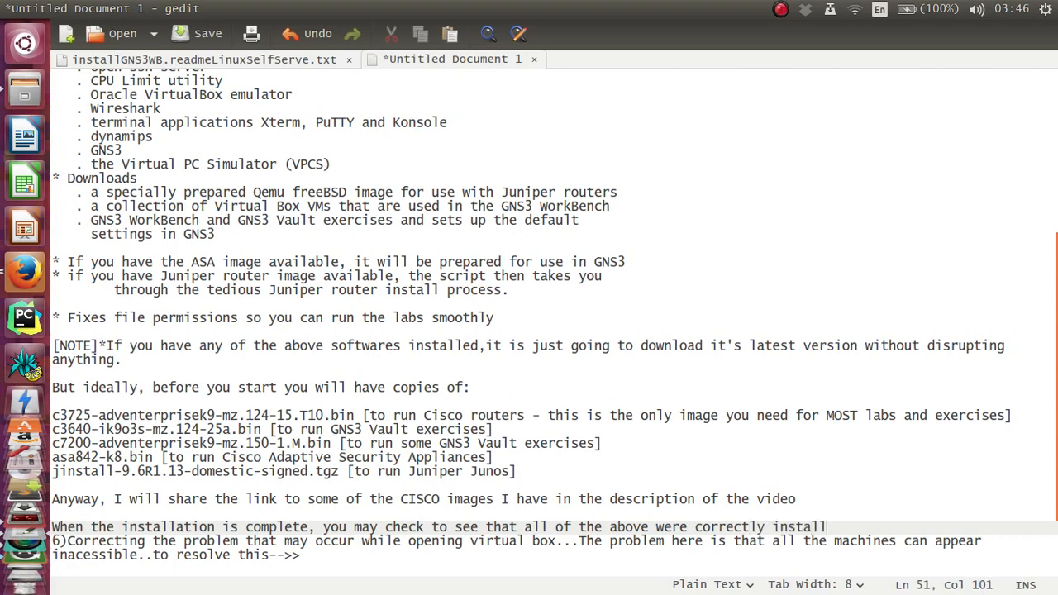
text(ed)
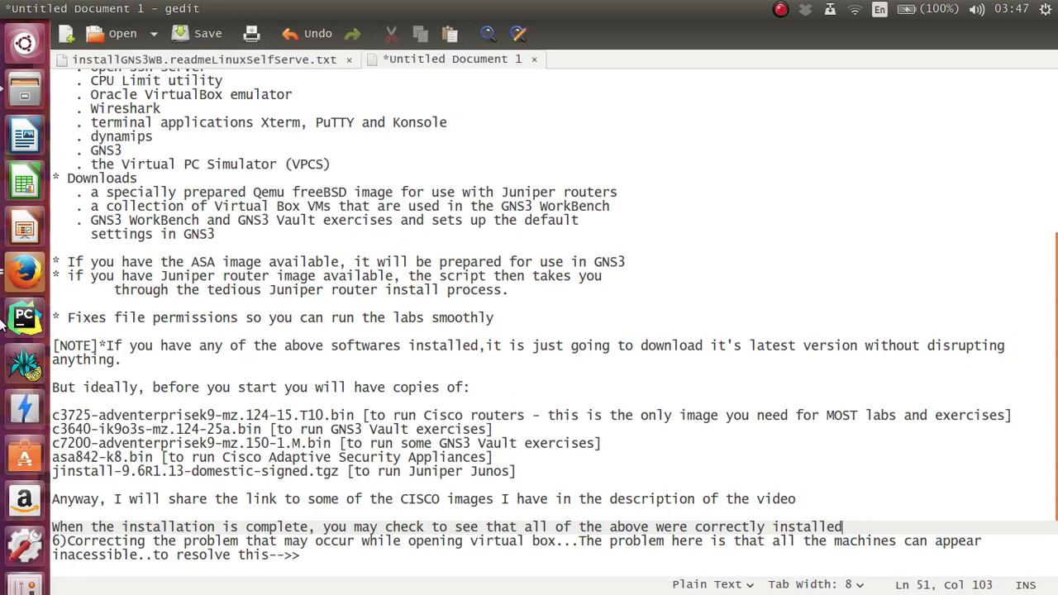
- Search the installed applications for "virtua" to check for VirtualBox, and clear the search
key(super)
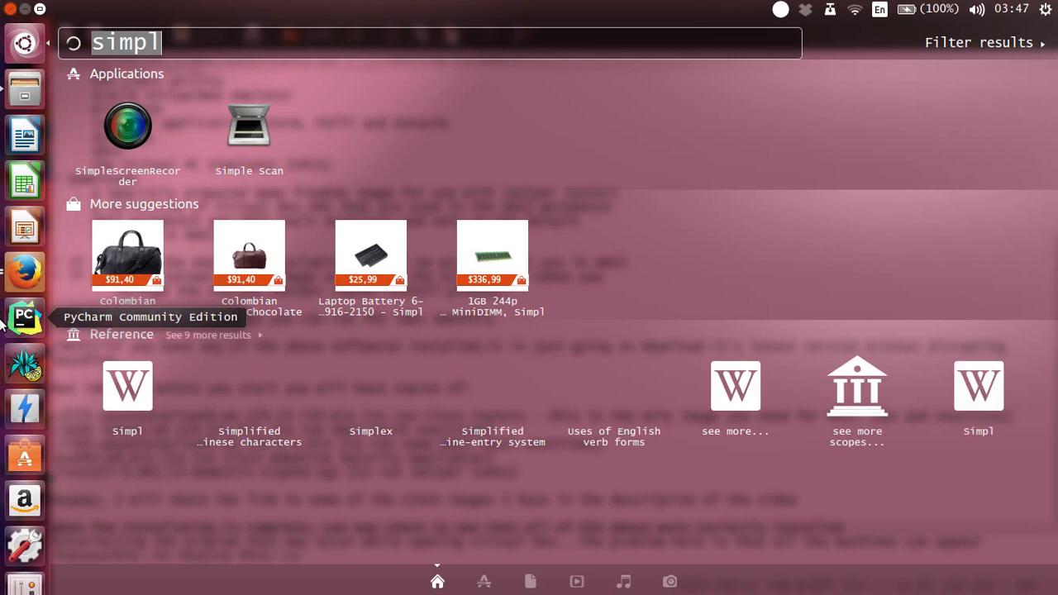
text(virtua)
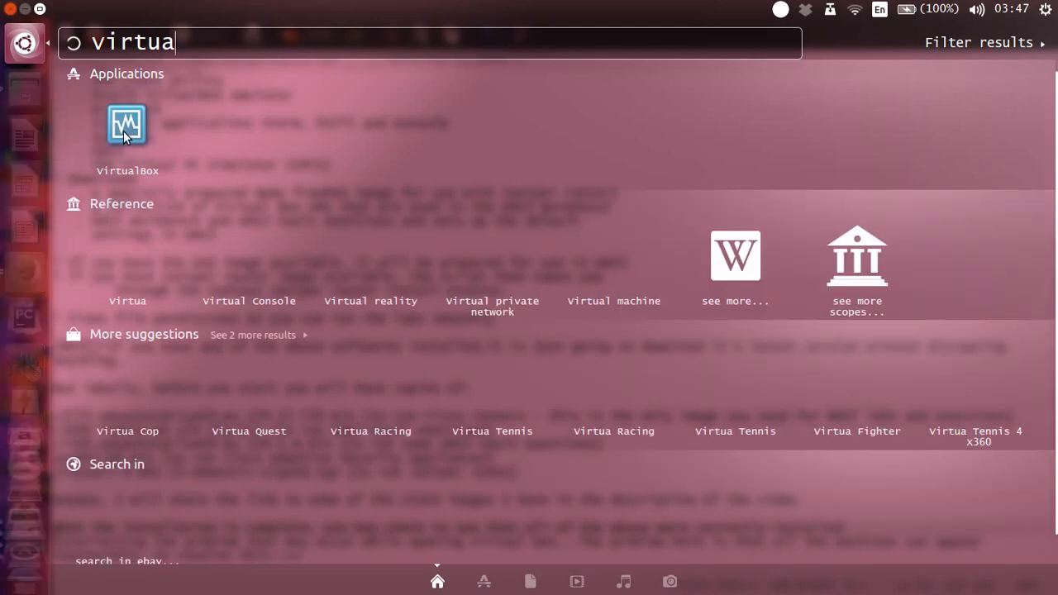
key(BackSpace)
key(BackSpace)
key(BackSpace)
key(BackSpace)
key(BackSpace)
key(BackSpace)
text(V)
key(BackSpace)
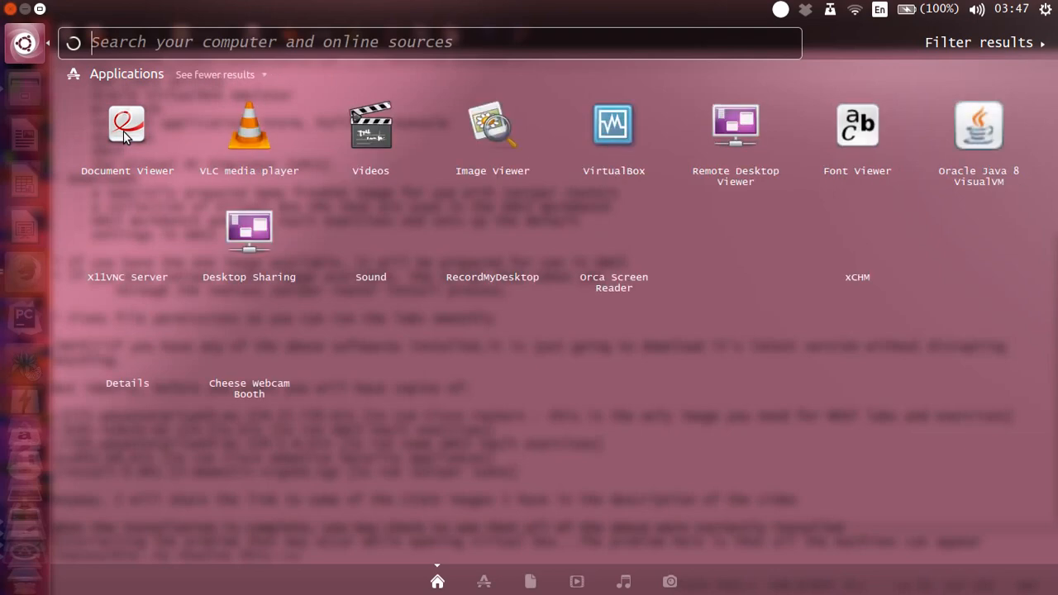
- Search the installed applications for "gns3" and clear the search
text(g)
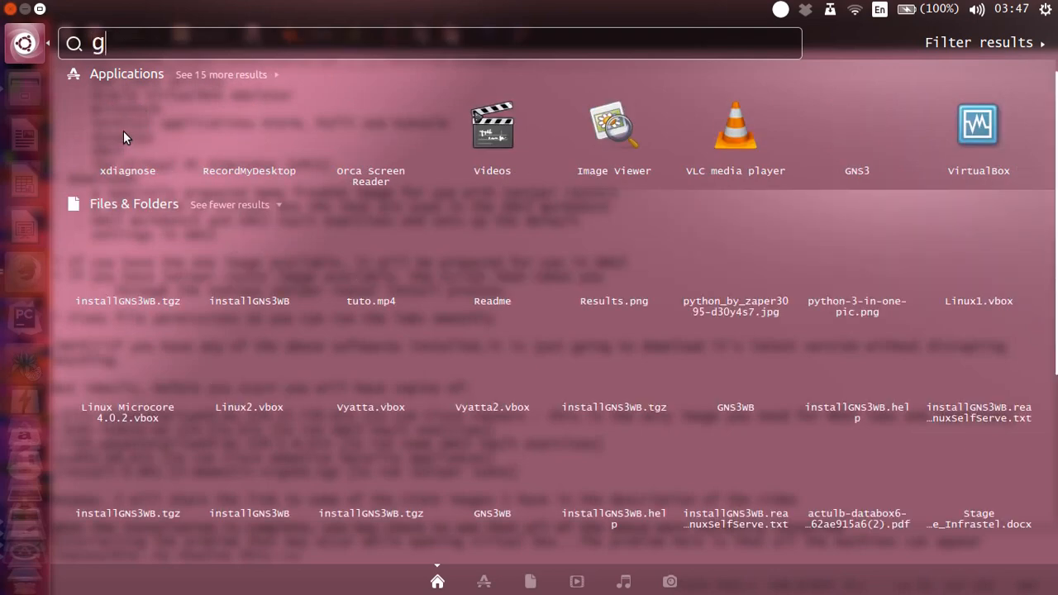
text(ns3)
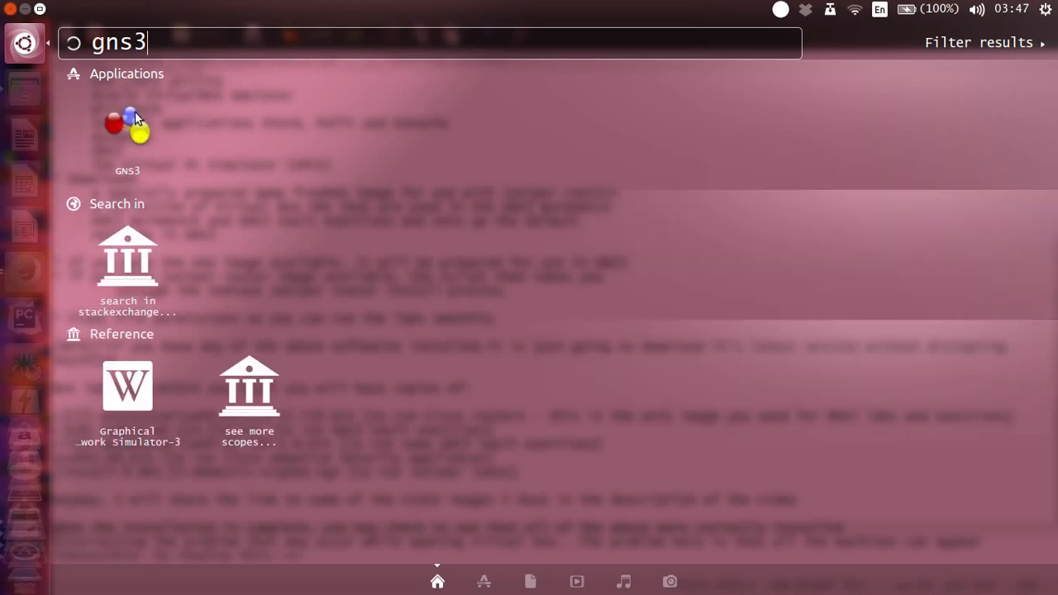
key(BackSpace)
key(BackSpace)
key(BackSpace)
key(BackSpace)
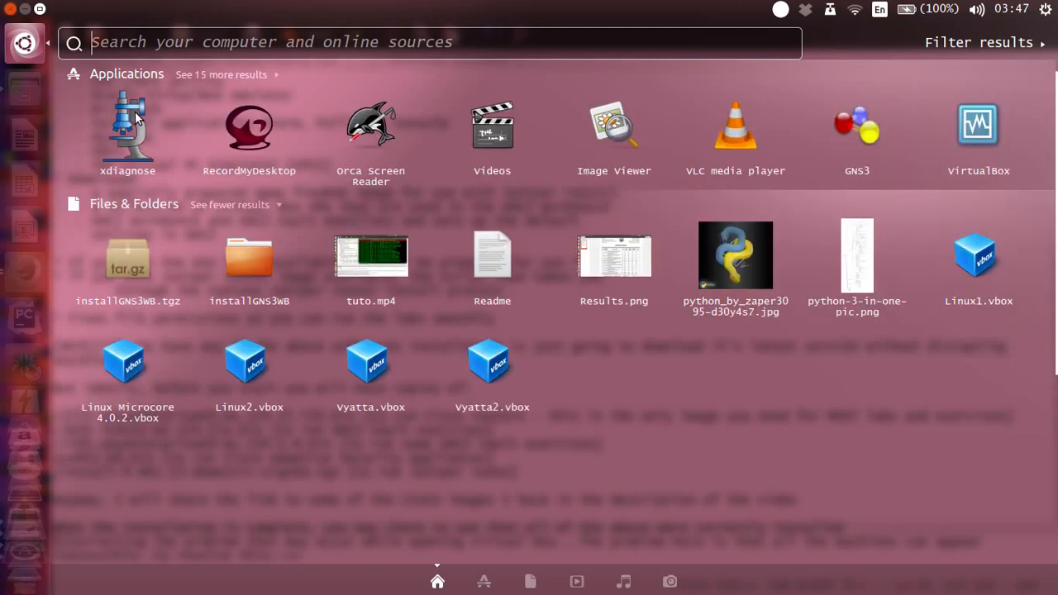
- Search the installed applications for "wiresh" to check for Wireshark, clear the search and return to the notes
text(wiresh)
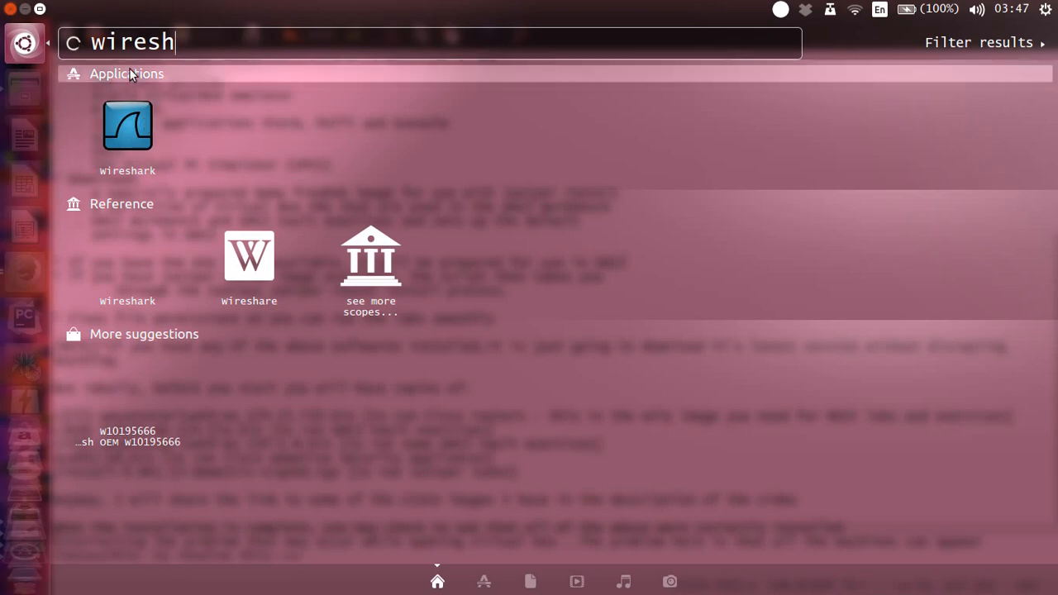
key(BackSpace)
key(BackSpace)
key(BackSpace)
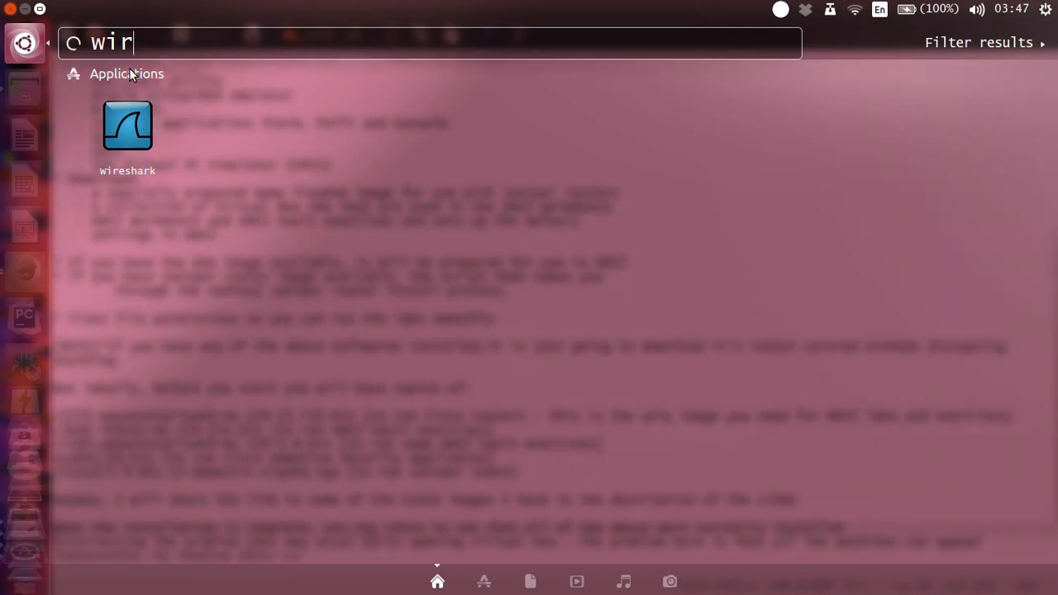
key(BackSpace)
key(BackSpace)
key(BackSpace)
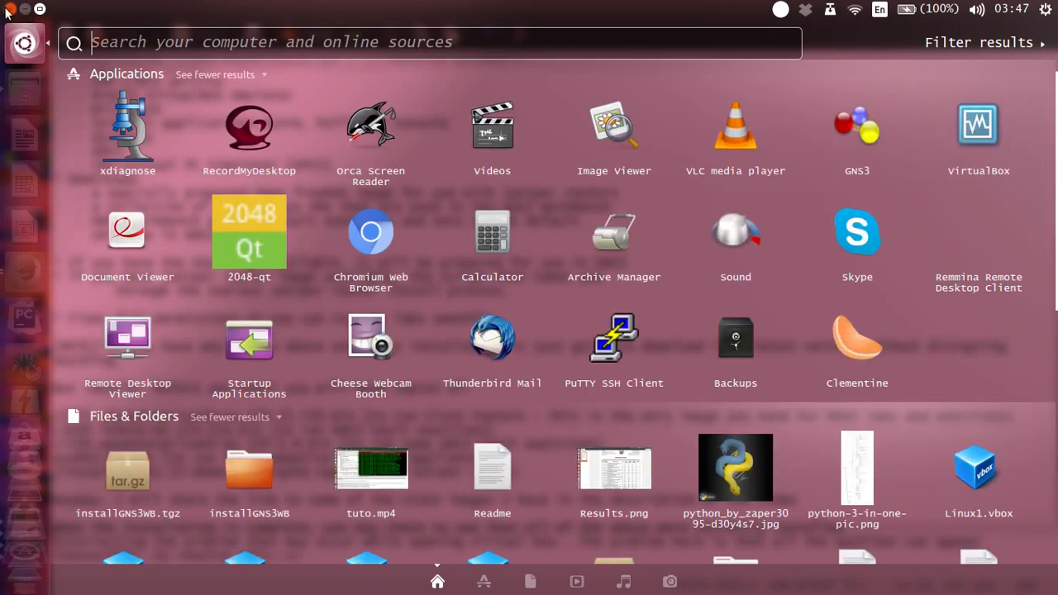
click(10, 12)
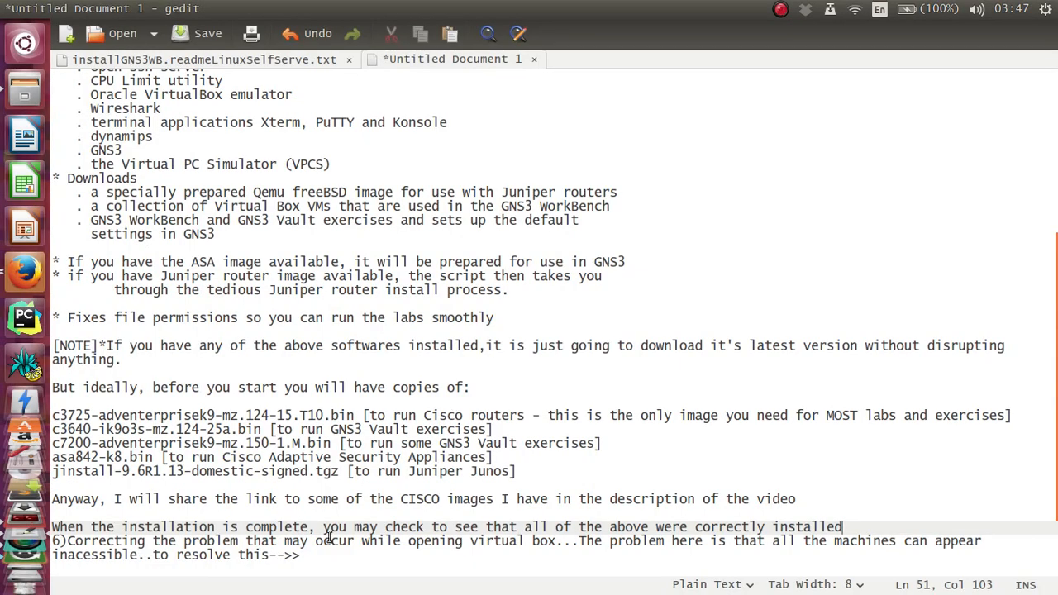
- Highlight item 6 of the notes, about correcting the problem of inaccessible machines when opening VirtualBox
click(74, 526)
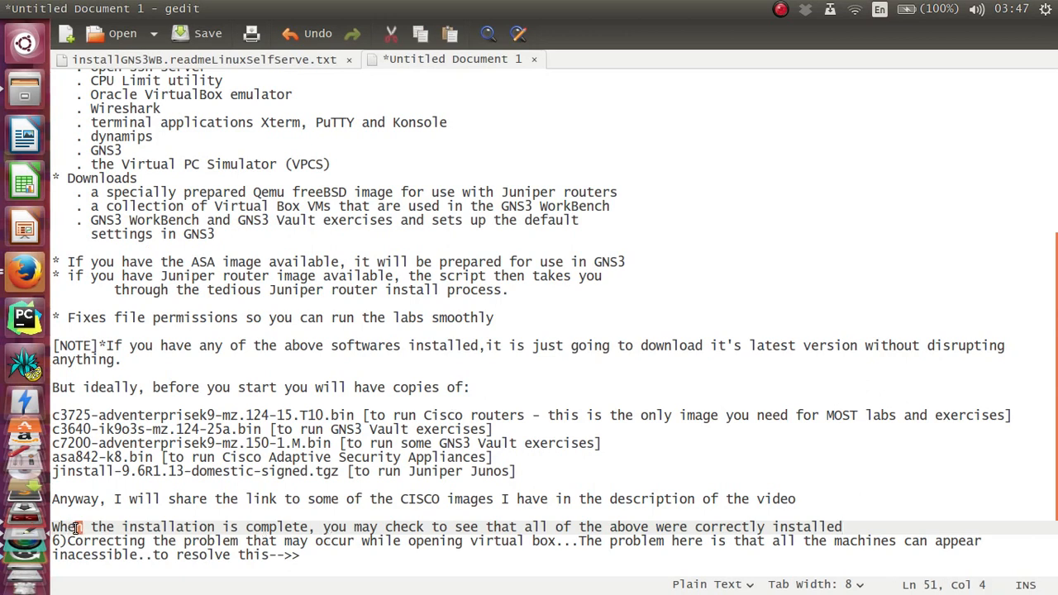
drag(80, 526, 290, 545)
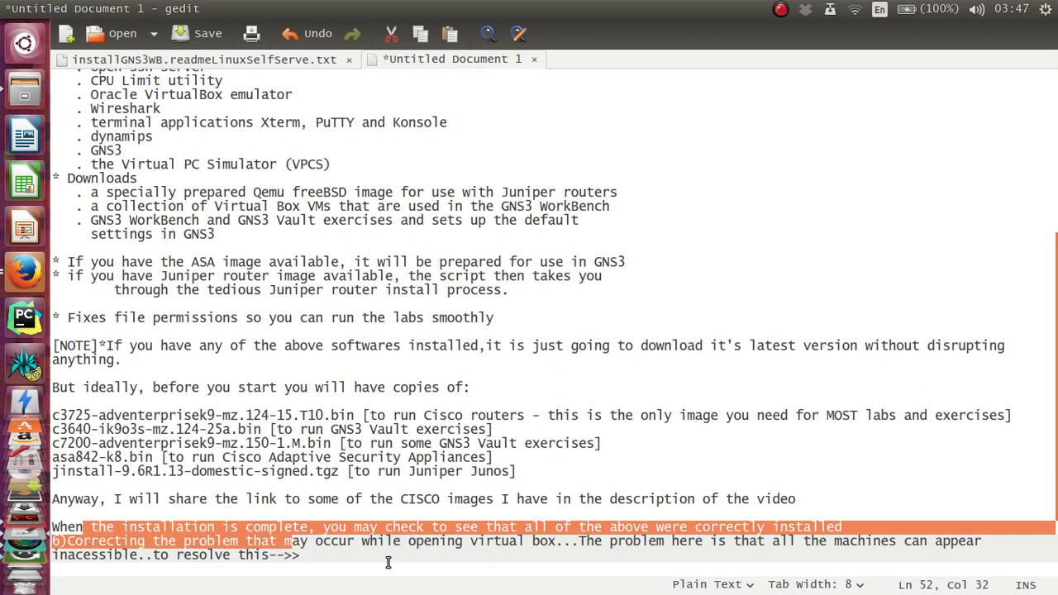
drag(388, 562, 57, 543)
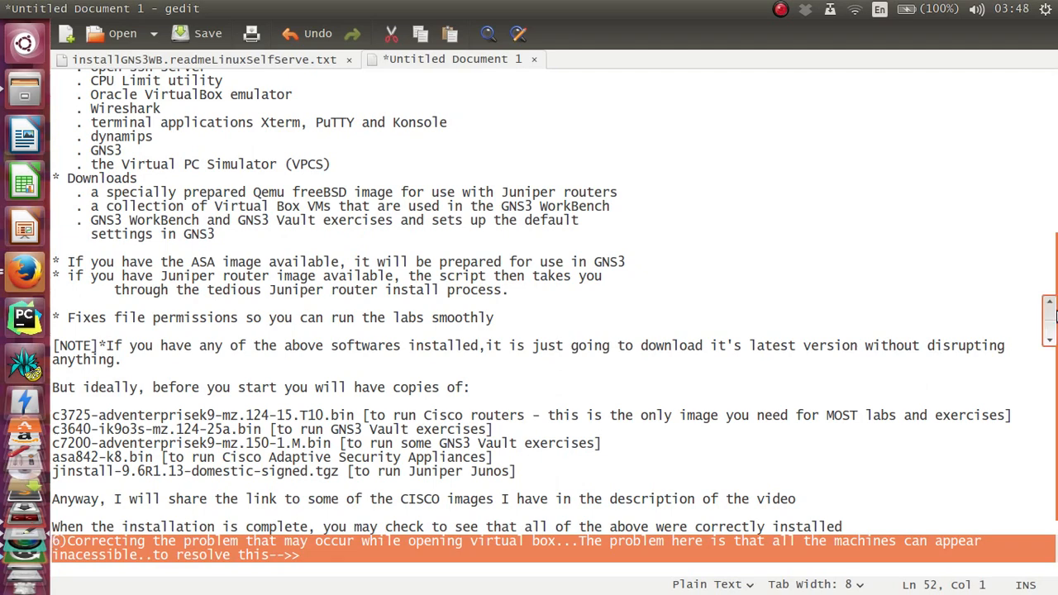
scroll(1051, 373, down, 2)
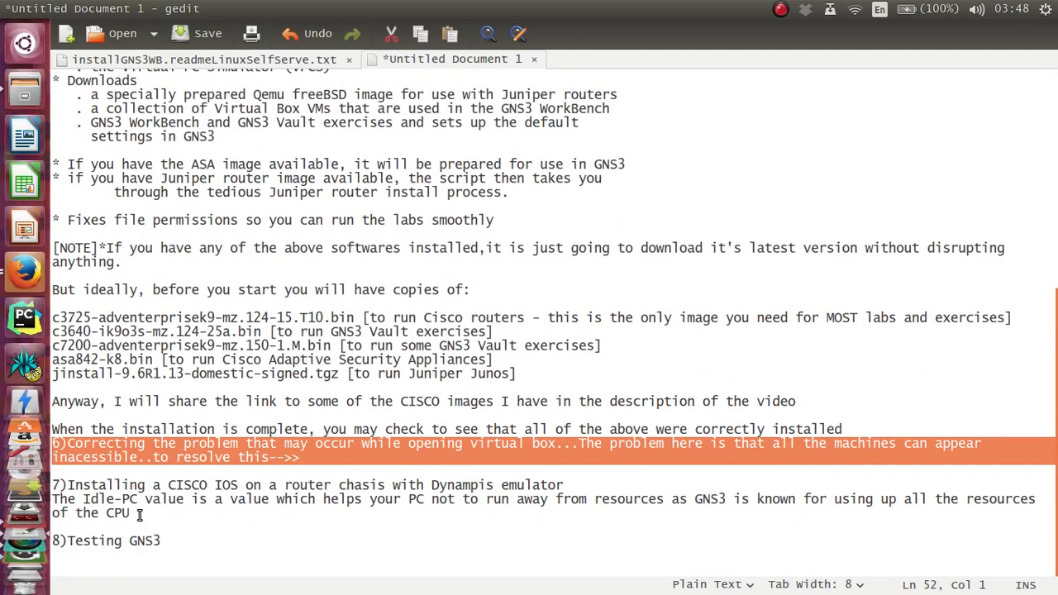
- Search the applications for "virtual" and launch VirtualBox
key(super)
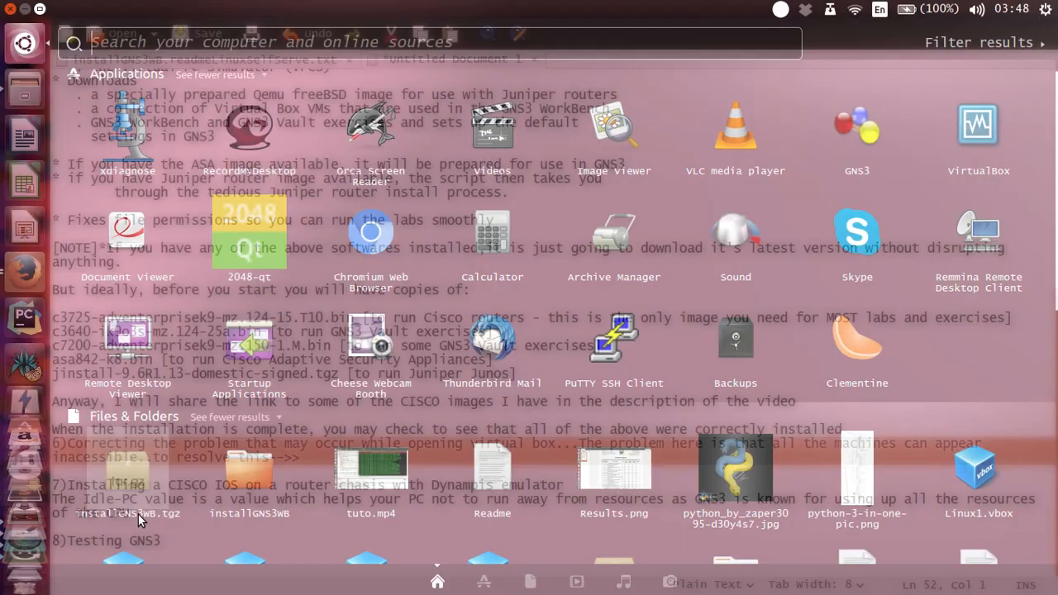
text(vi)
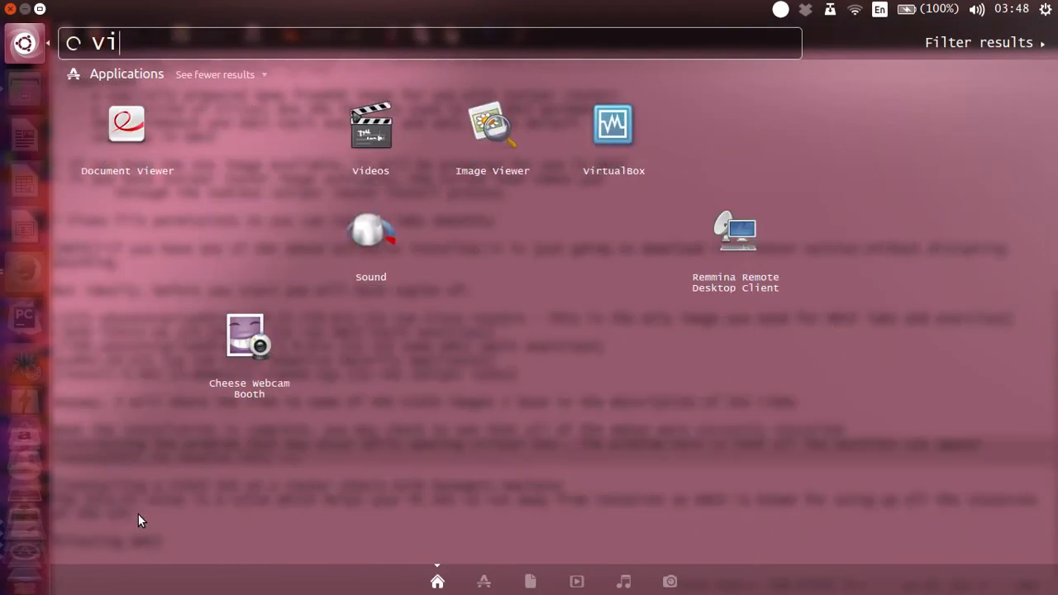
text(rtual)
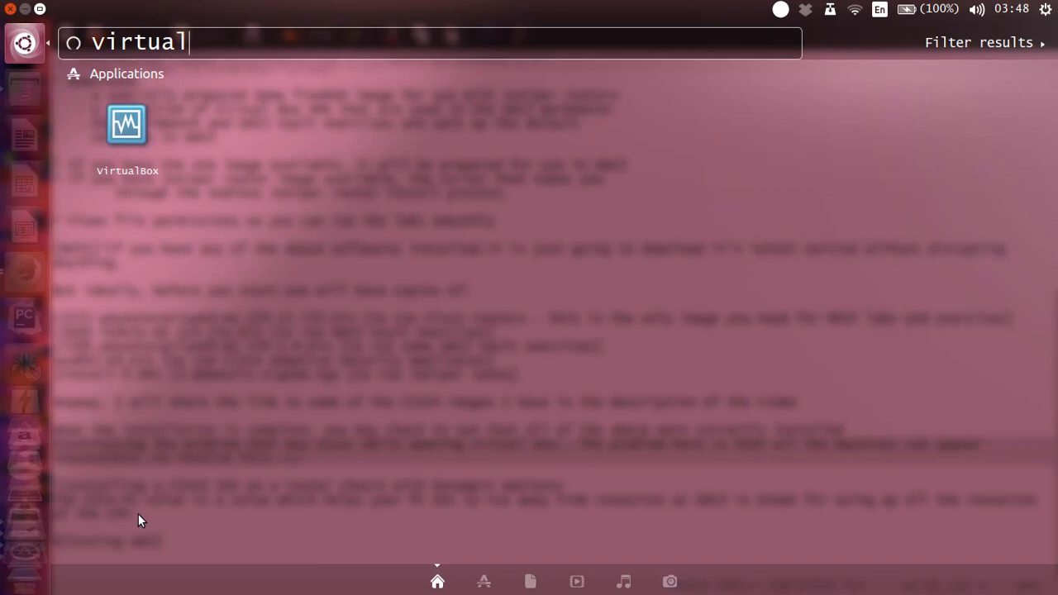
key(Return)
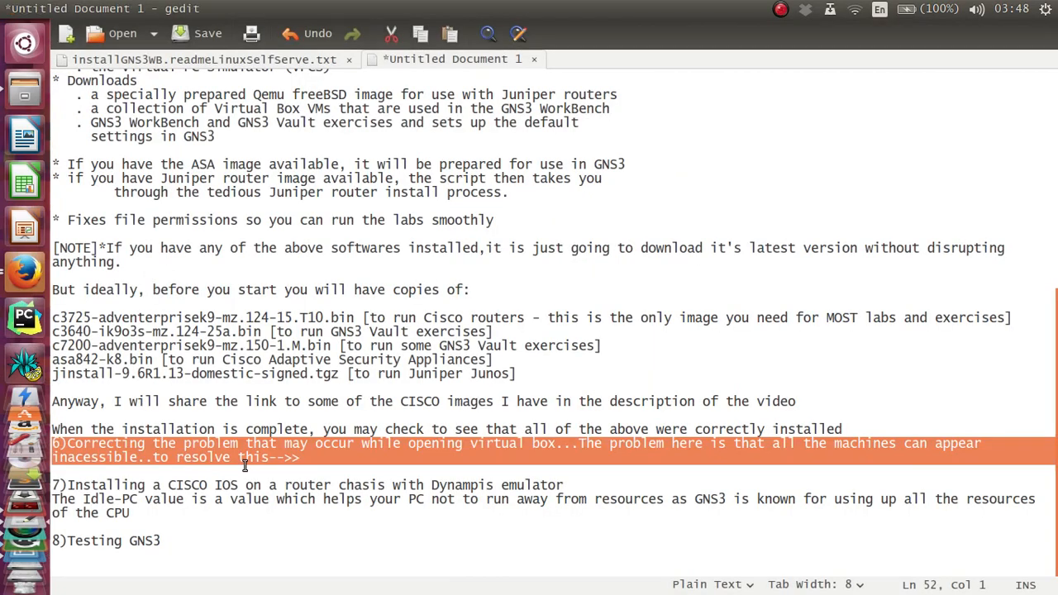
- Add a line under item 6 of the notes reading "The problem often shows up by putting all the virtual machines in an inacessible mode."
click(339, 461)
key(Return)
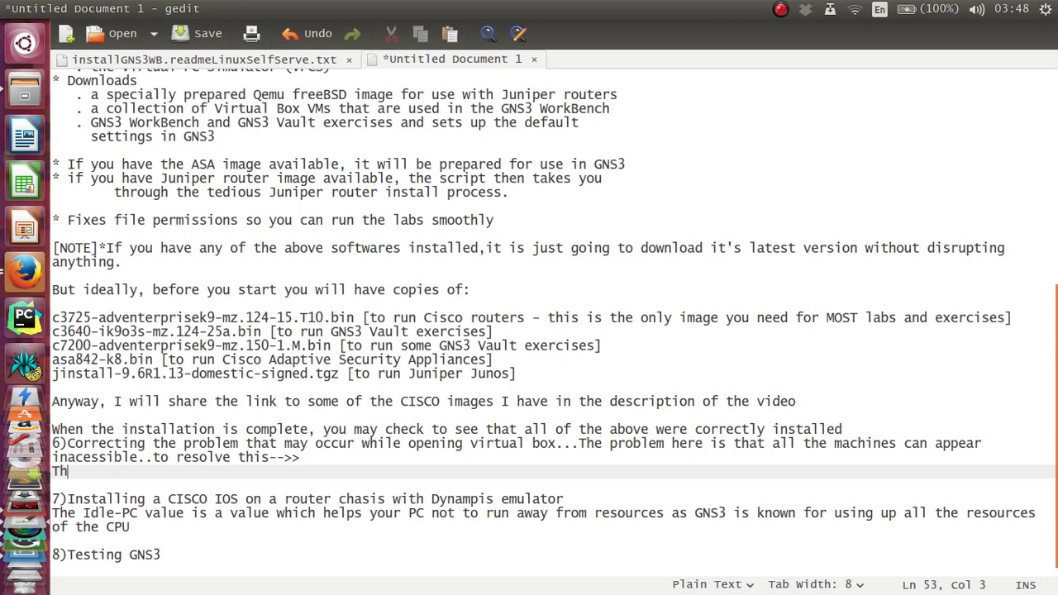
text(e probl)
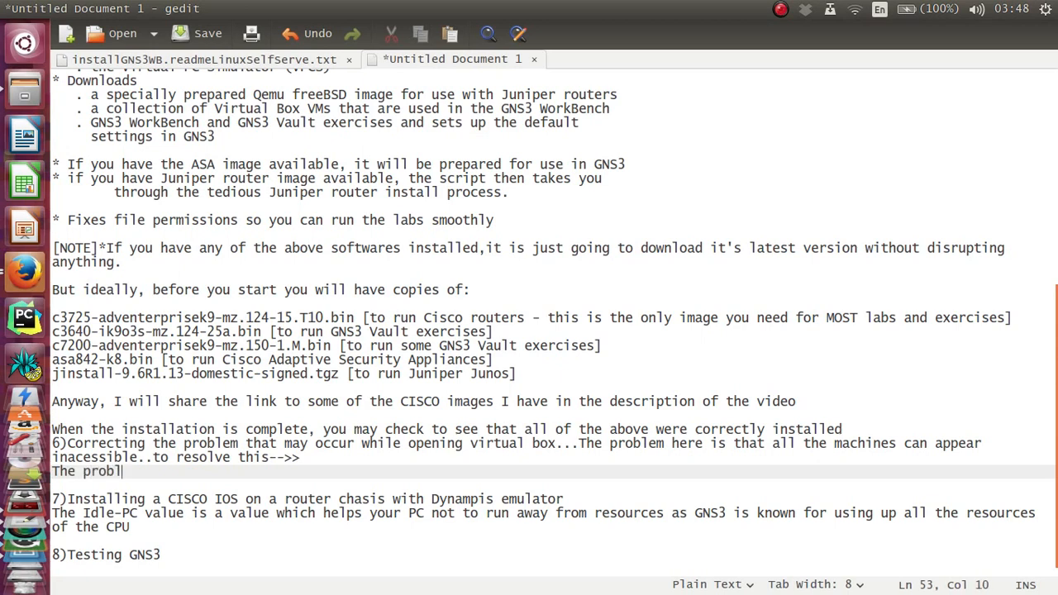
text(em often shows u)
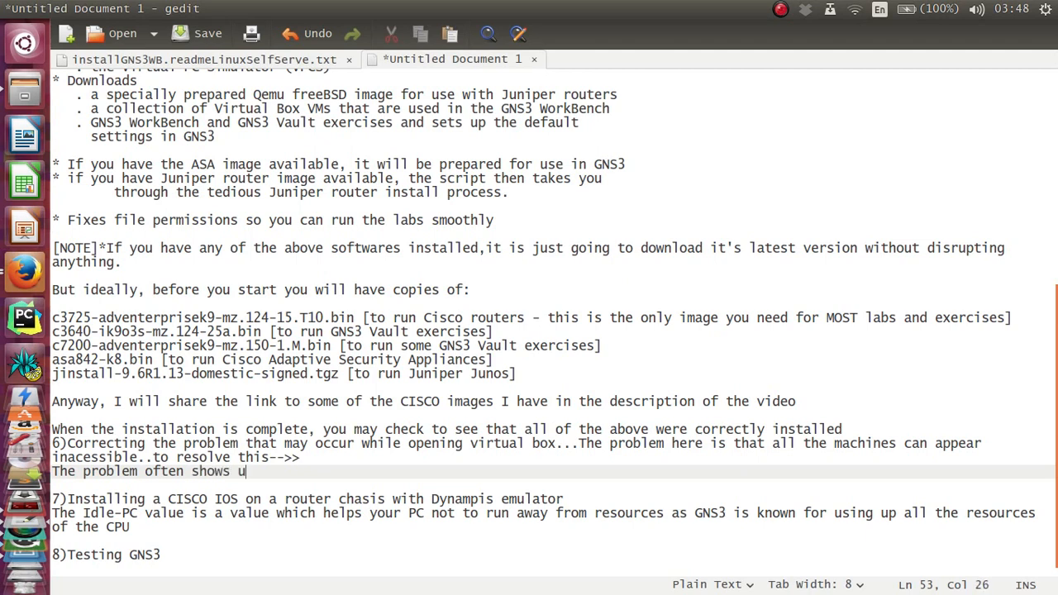
text(p by putting)
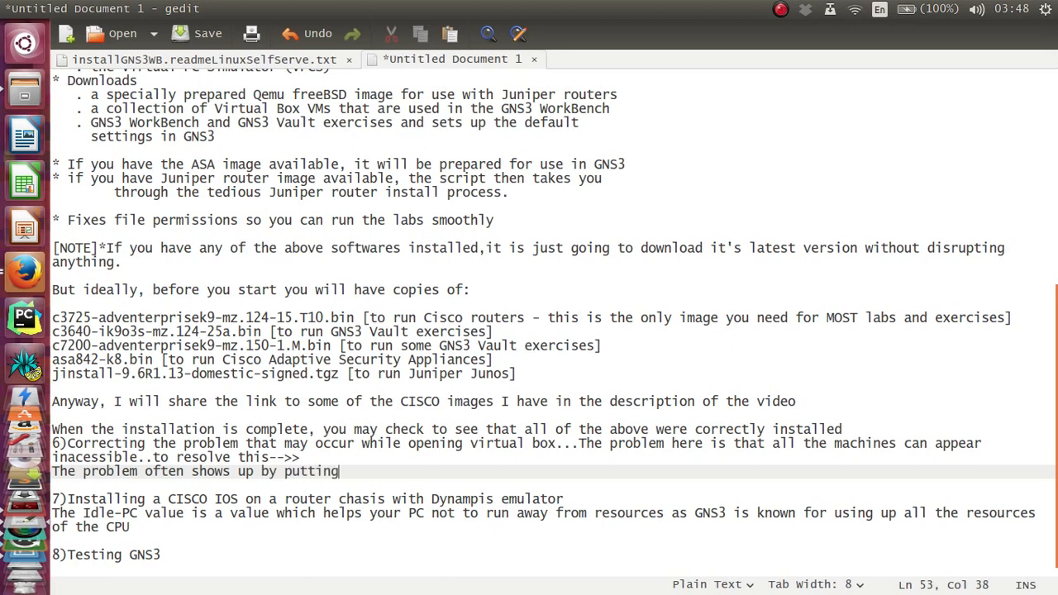
text( all the)
key(alt+Tab)
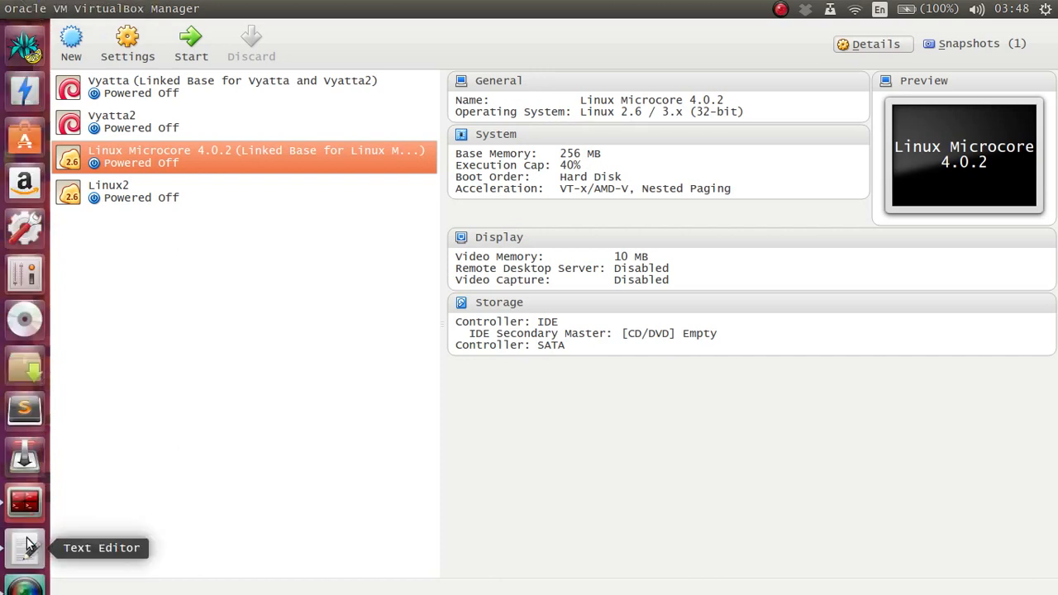
click(27, 538)
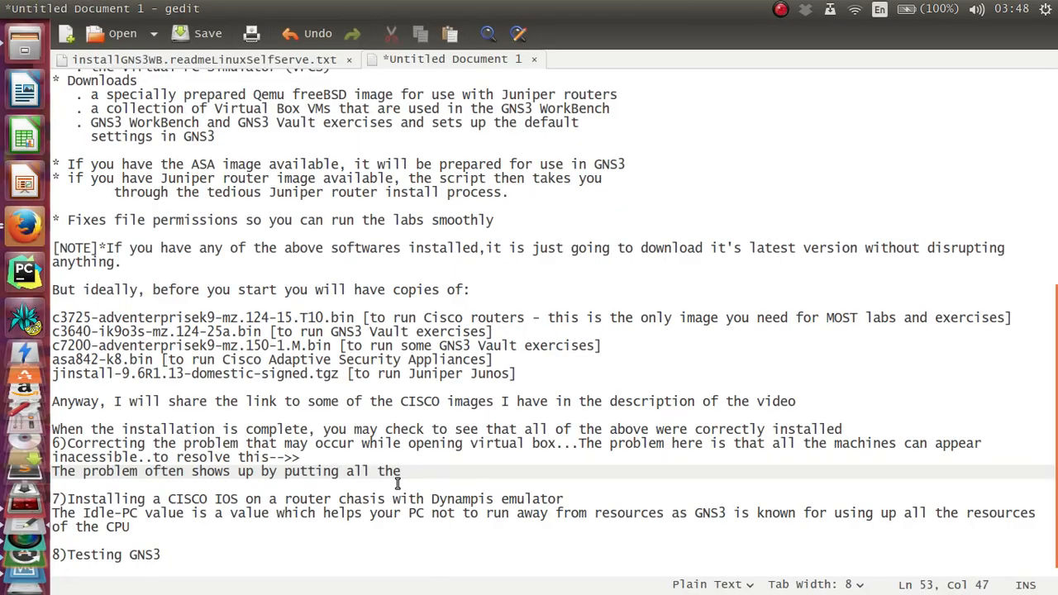
text(vir)
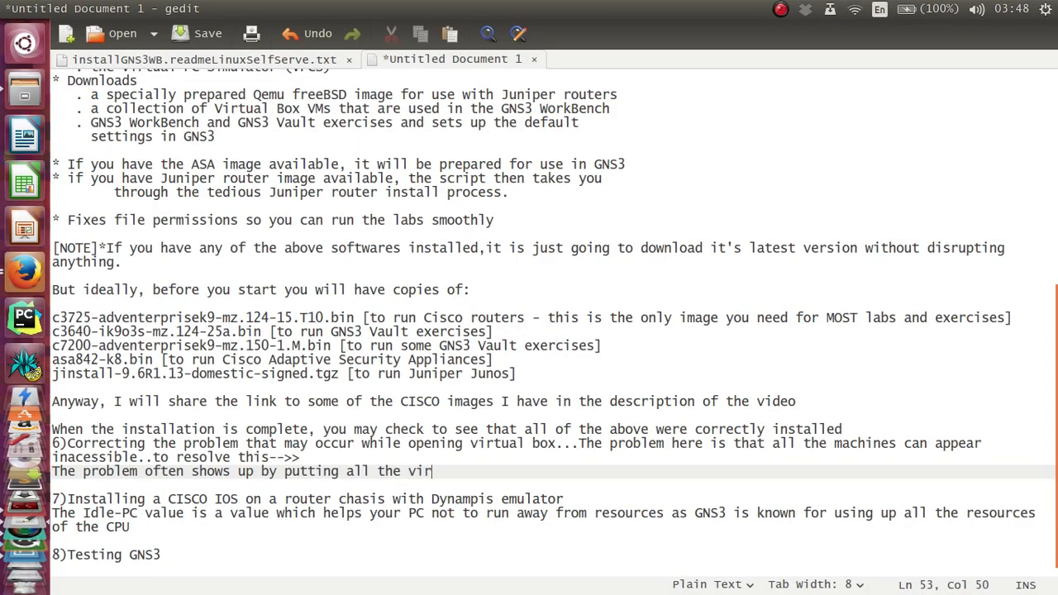
text(tual machines in )
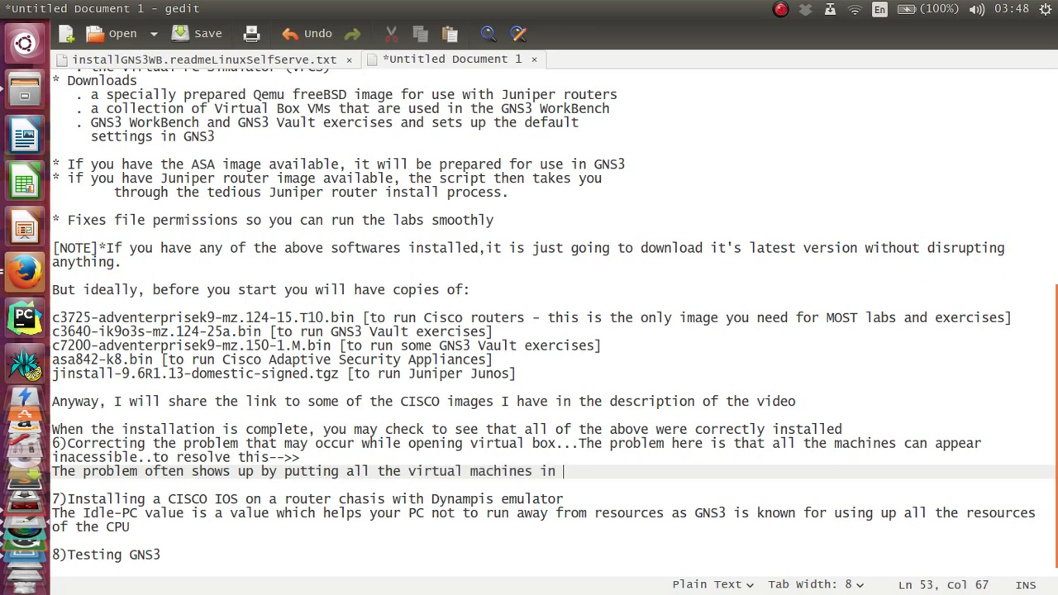
text(an inacessi)
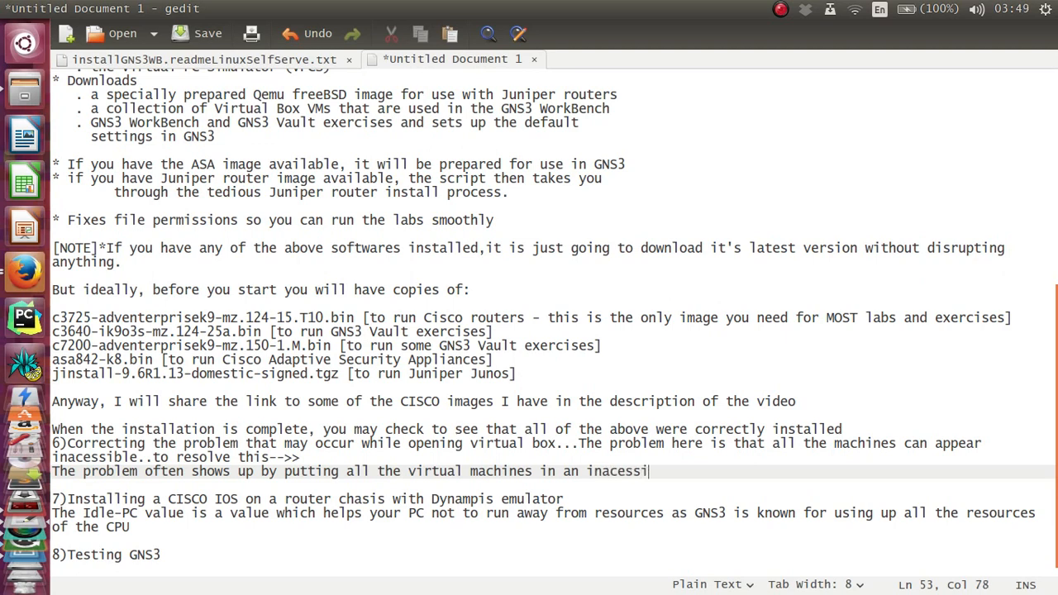
text(ble mode.)
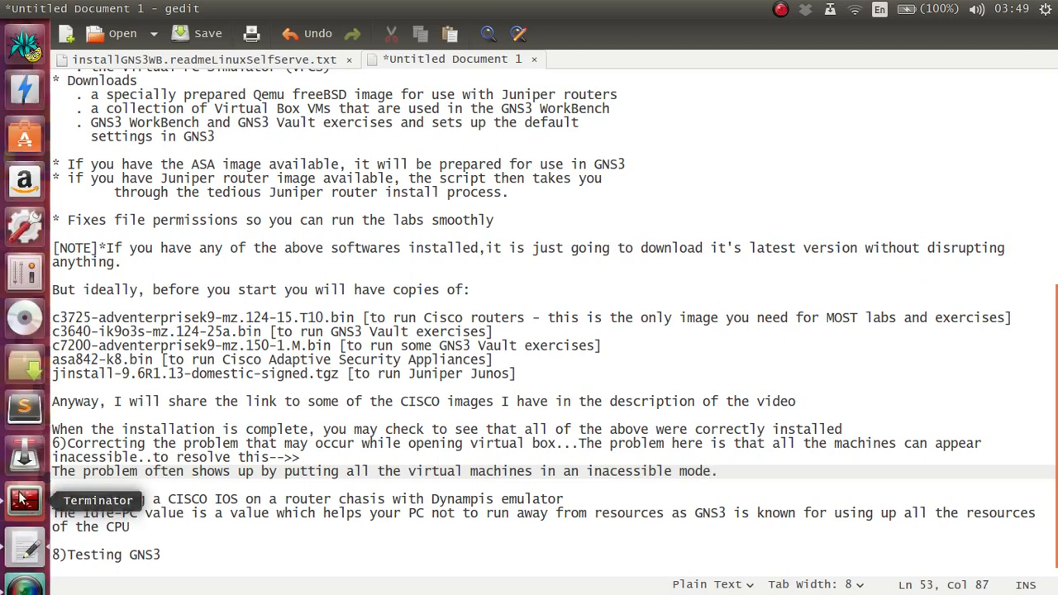
- Quit the Terminator application and return to the line just added in the notes
right_click(22, 496)
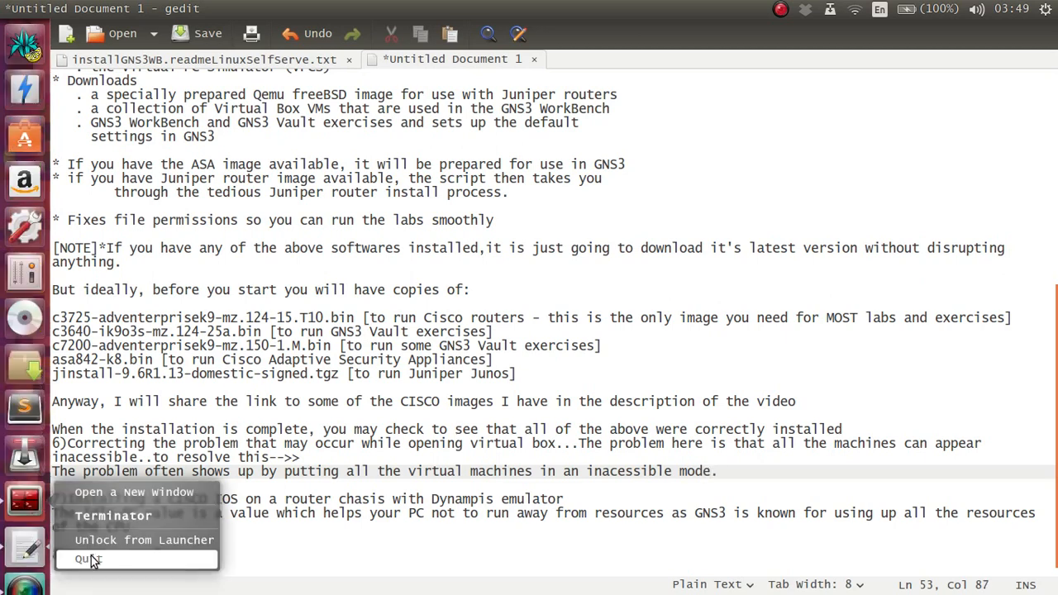
click(90, 560)
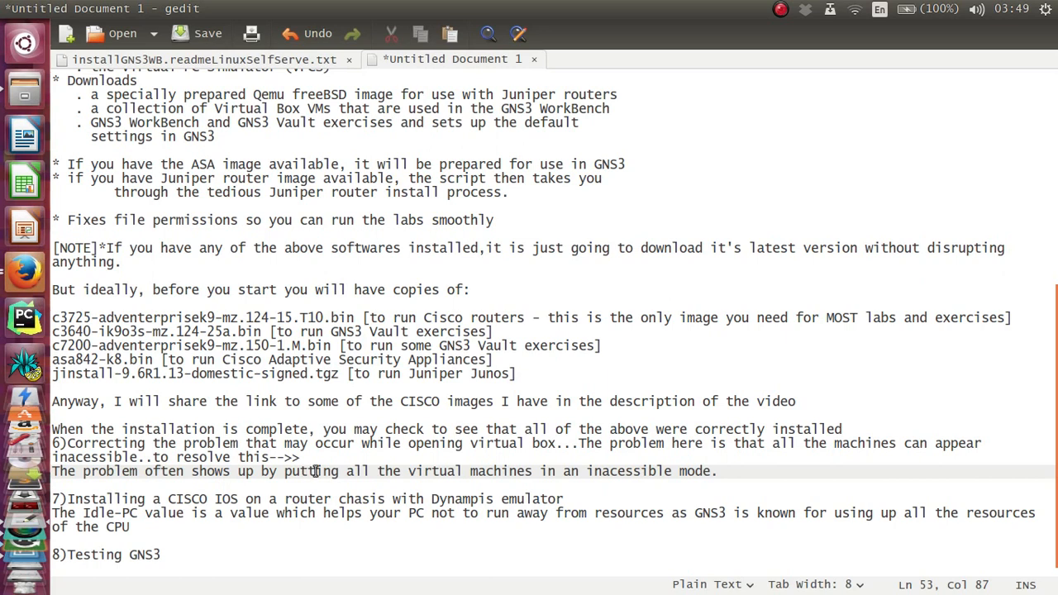
click(315, 471)
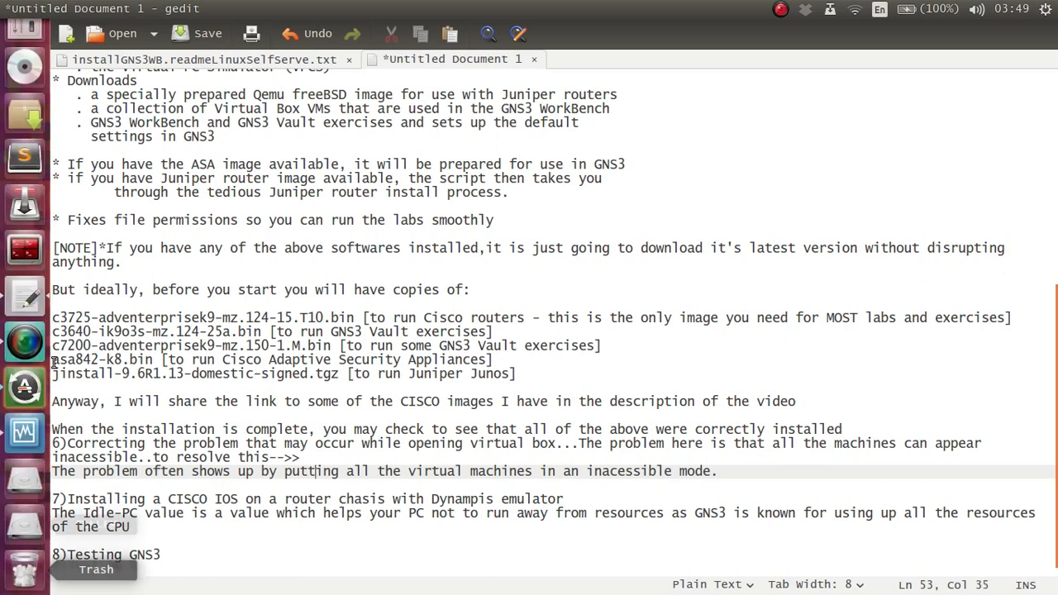
- Switch to VirtualBox, remove all four virtual machines from the list without deleting their files, and close the manager
click(22, 435)
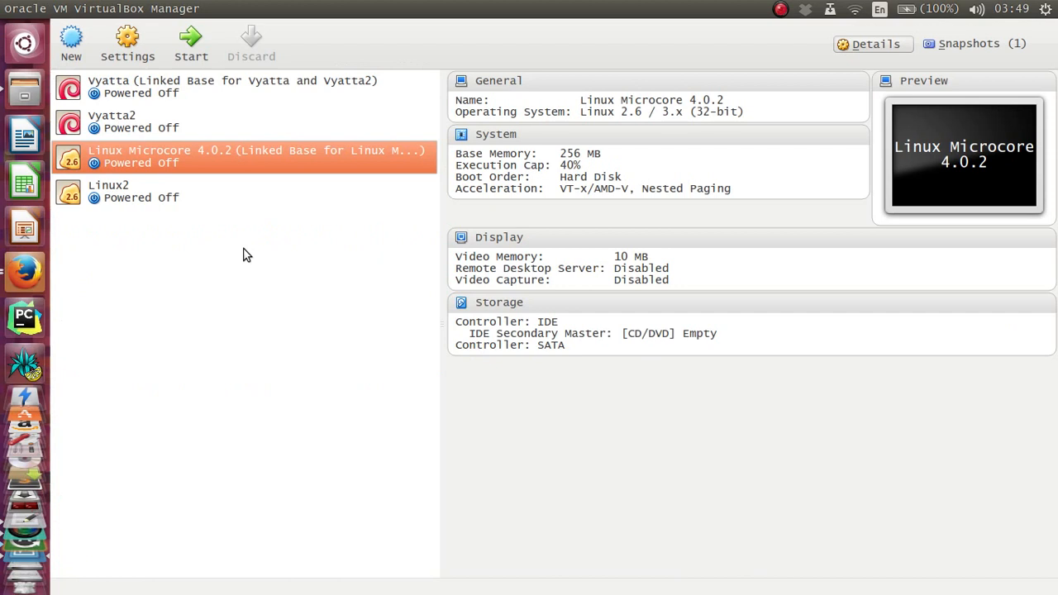
click(121, 209)
key(shift+Down)
key(shift+Down)
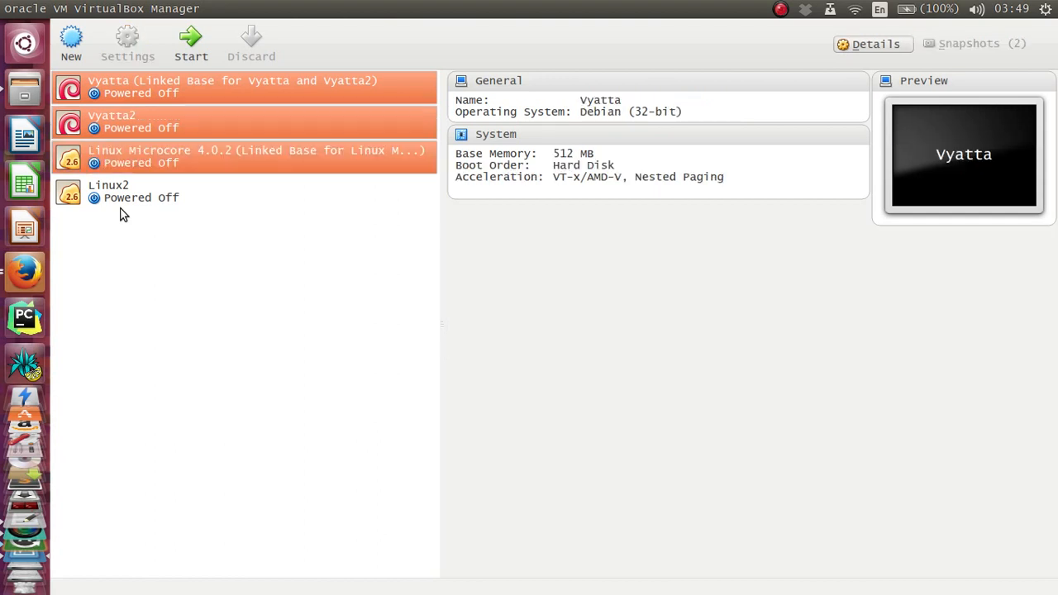
key(shift+Down)
right_click(108, 130)
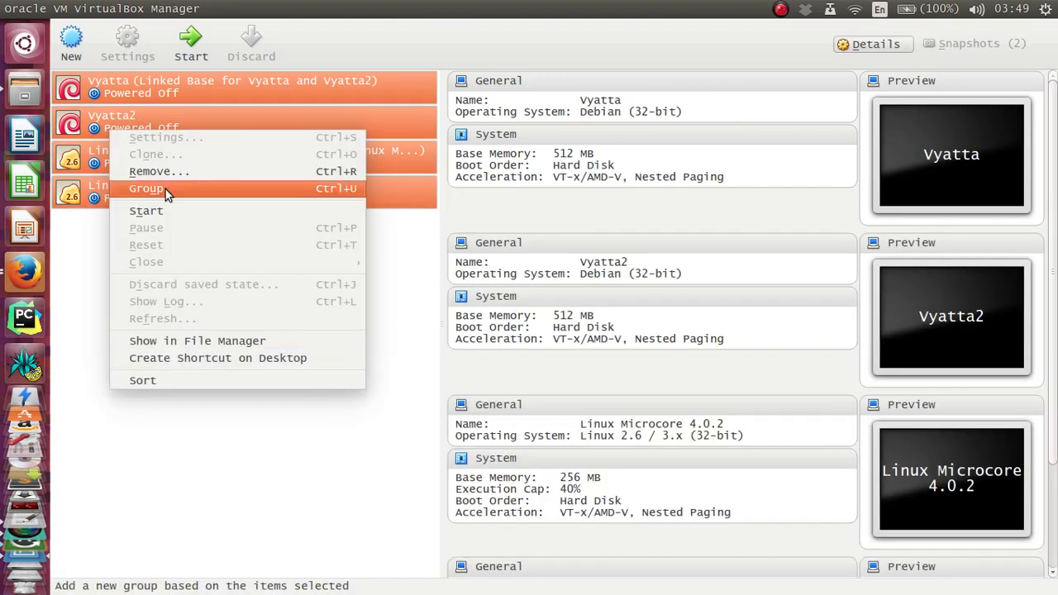
click(158, 174)
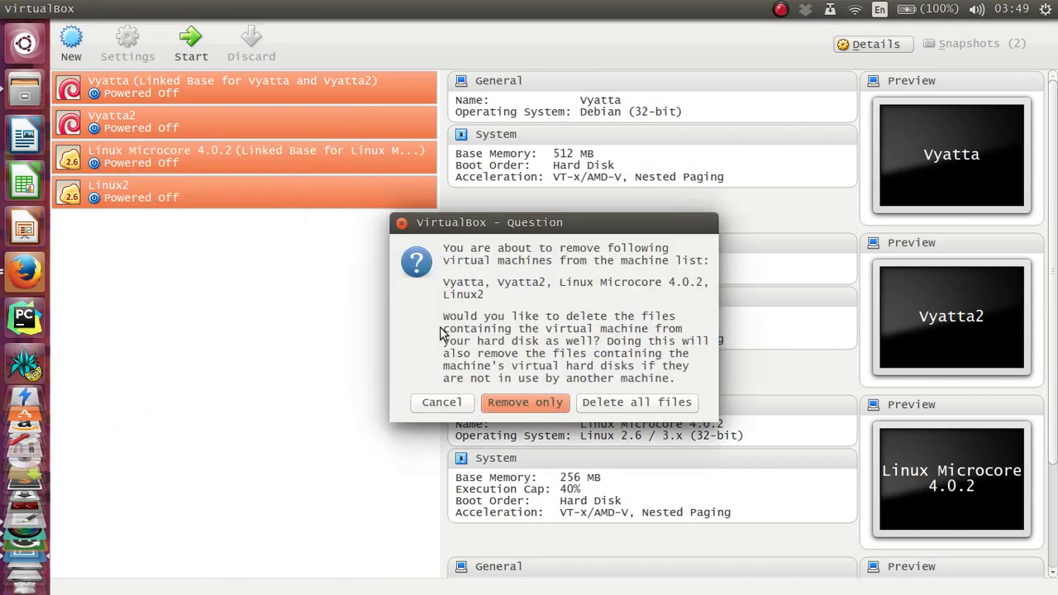
click(552, 402)
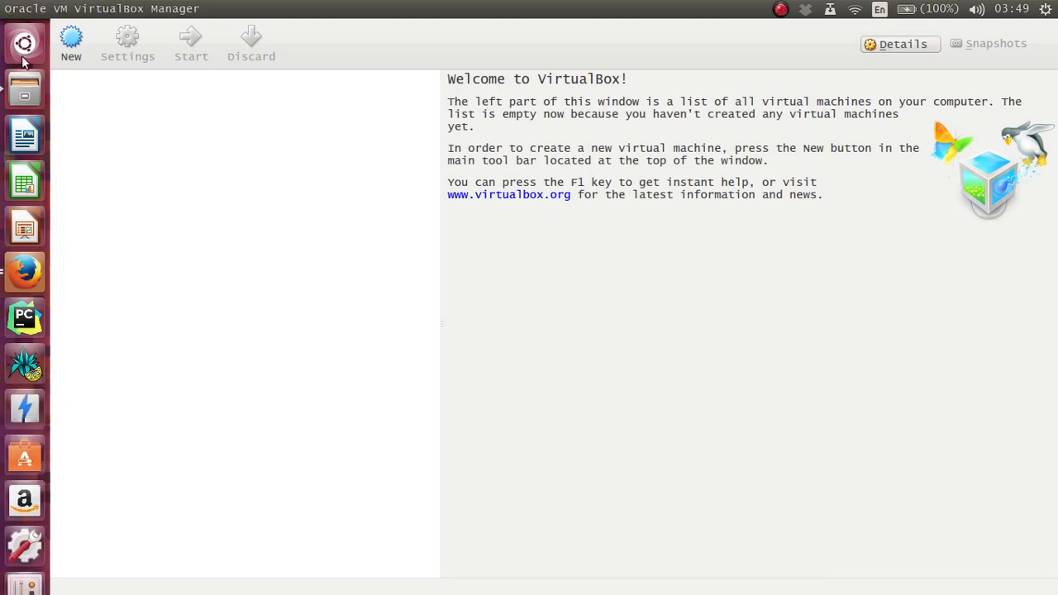
click(6, 8)
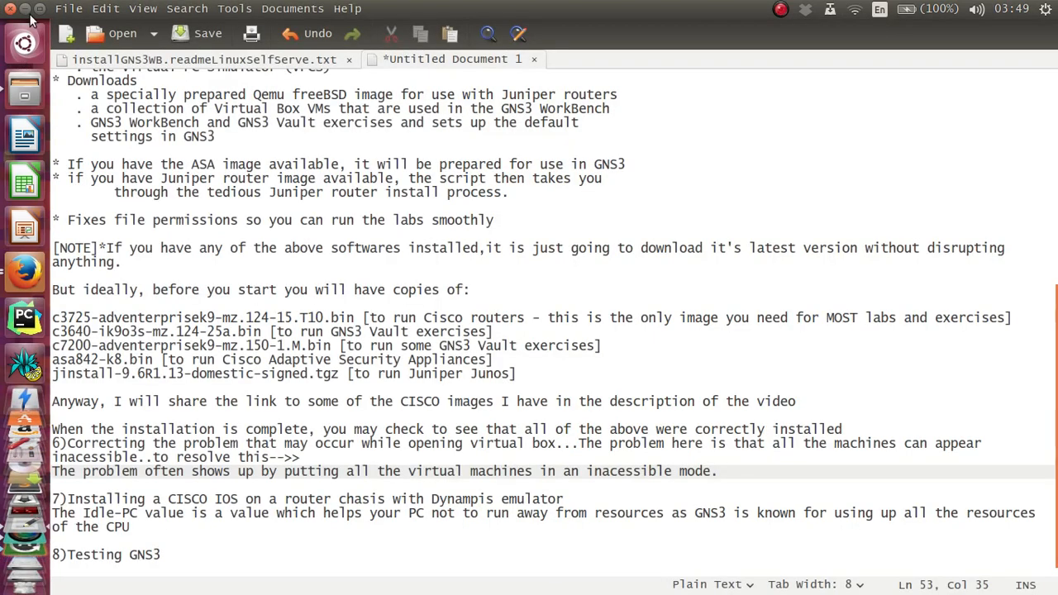
- Open the Home folder in the file manager and search it for "vbox"
click(24, 97)
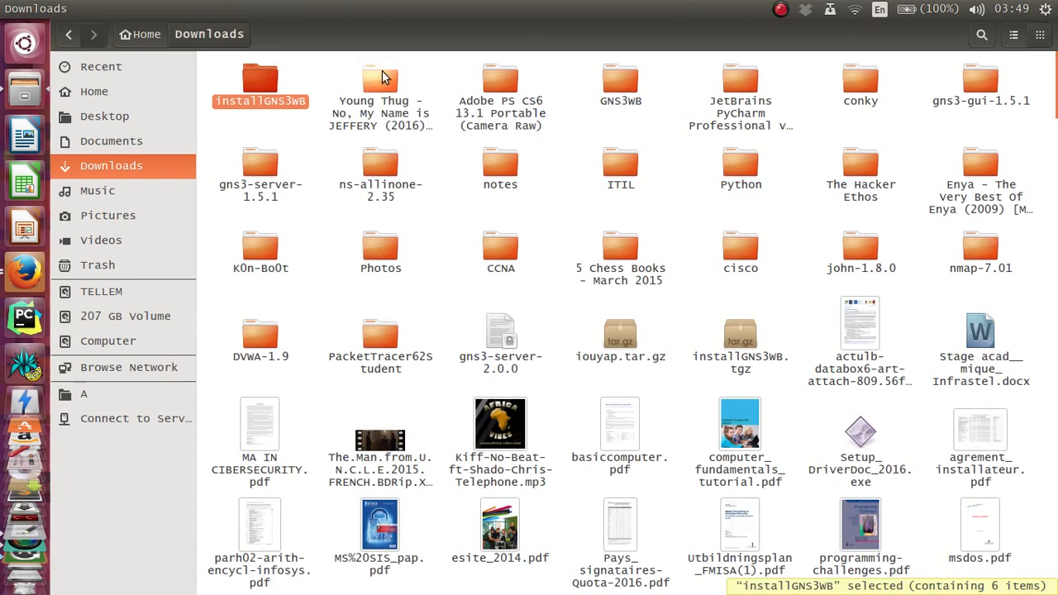
click(93, 86)
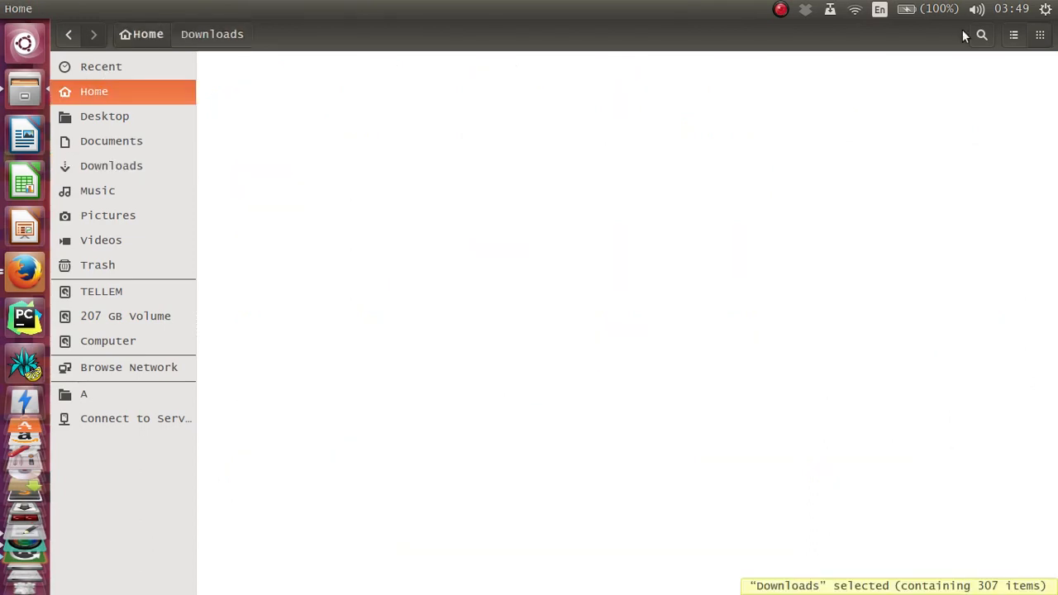
click(981, 35)
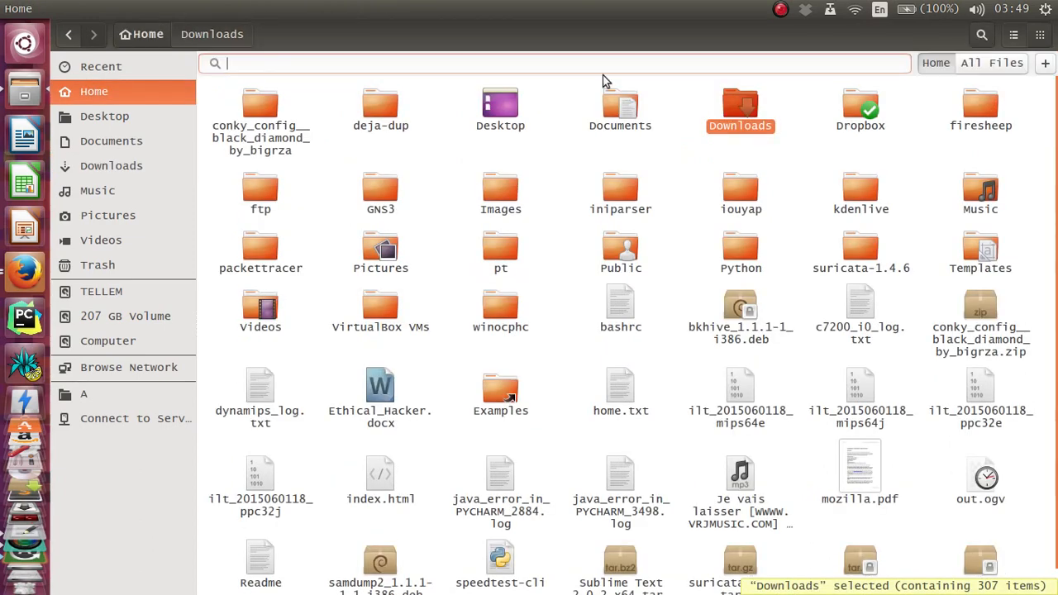
text(vbox)
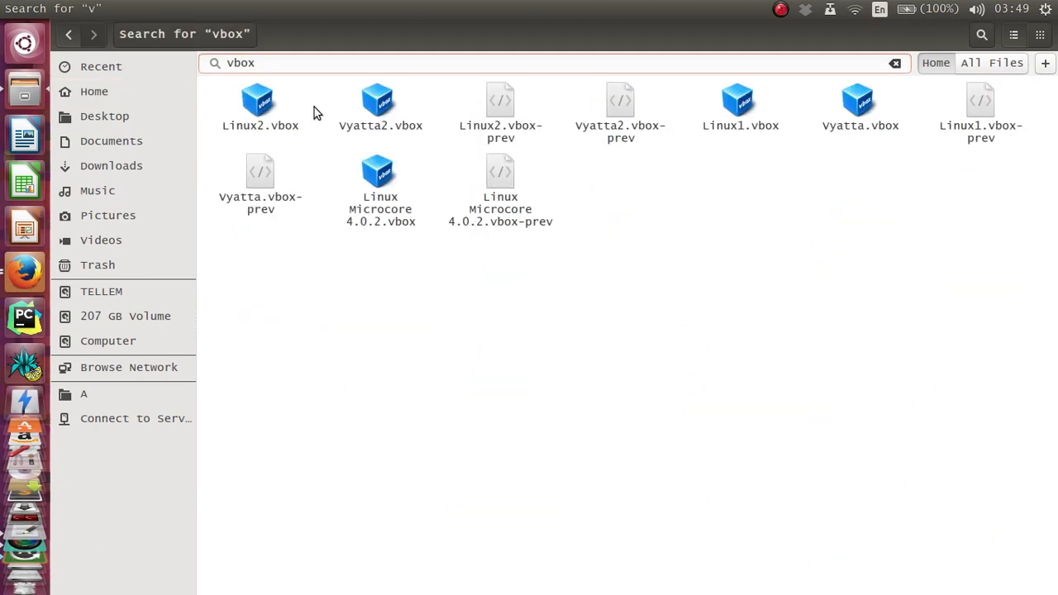
- Open Linux2.vbox, Vyatta2.vbox, Linux1.vbox, Vyatta.vbox and Linux Microcore 4.0.2.vbox together to add the machines back to VirtualBox
click(258, 121)
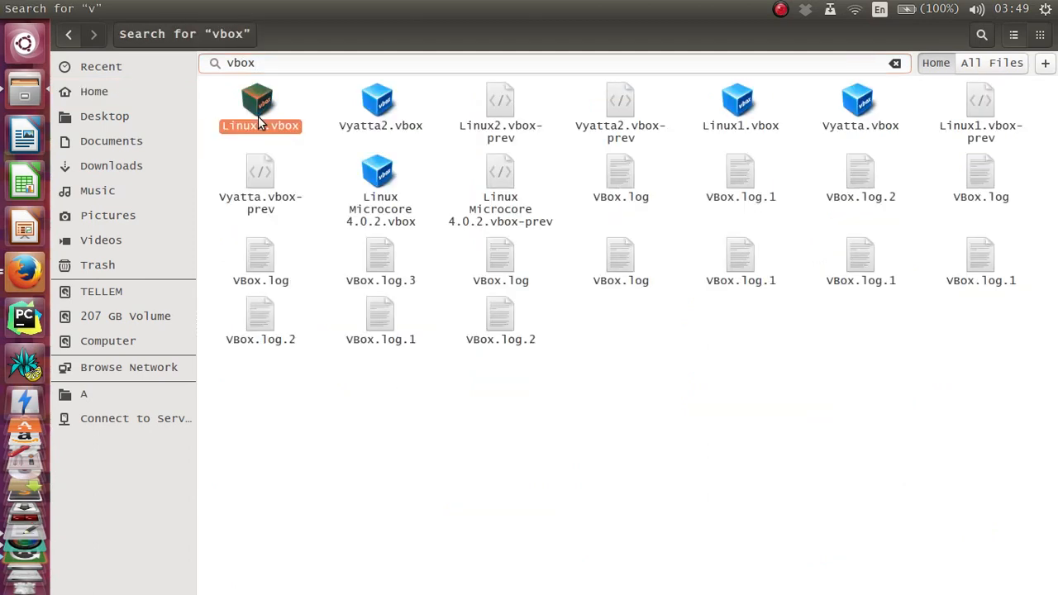
ctrl+click(354, 122)
ctrl+click(734, 106)
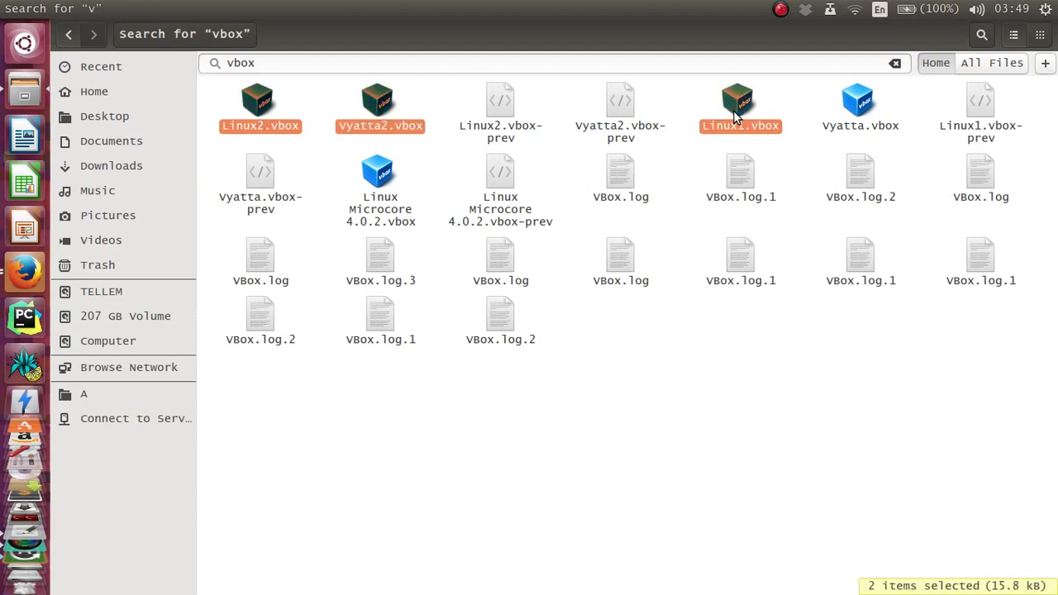
ctrl+click(861, 112)
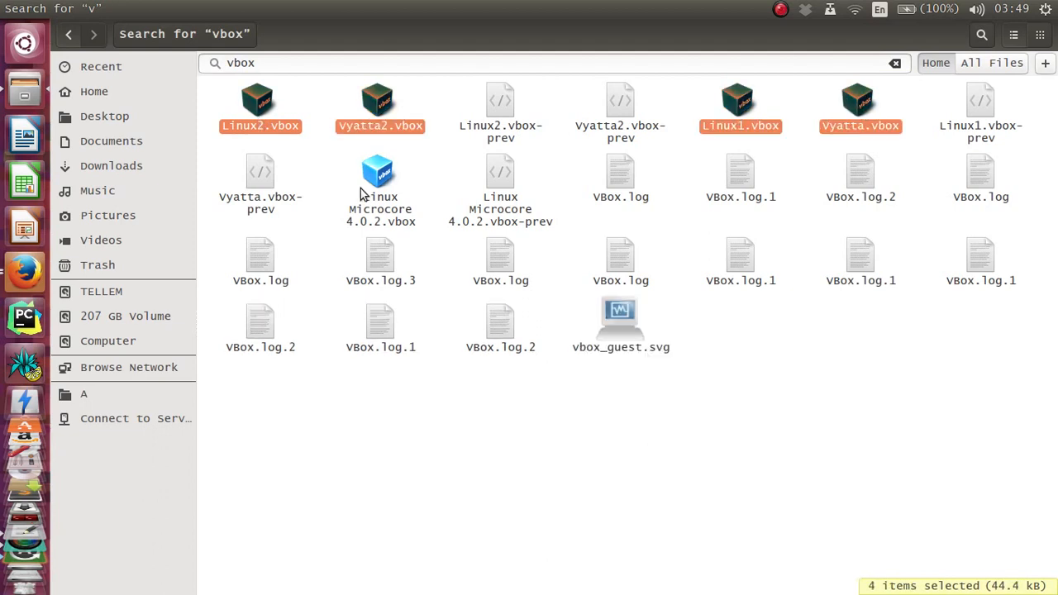
ctrl+click(380, 201)
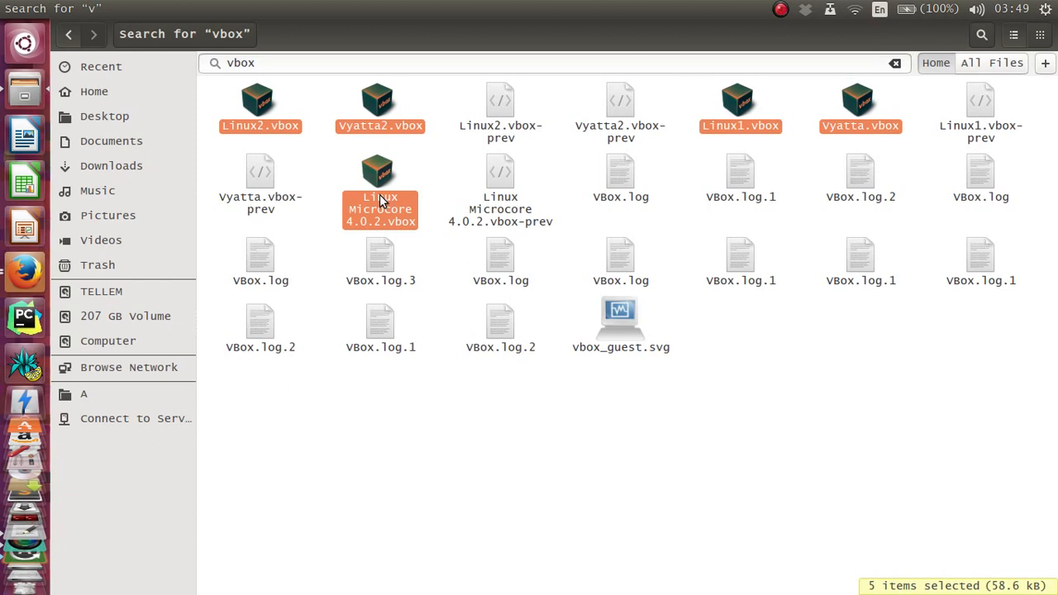
double_click(380, 201)
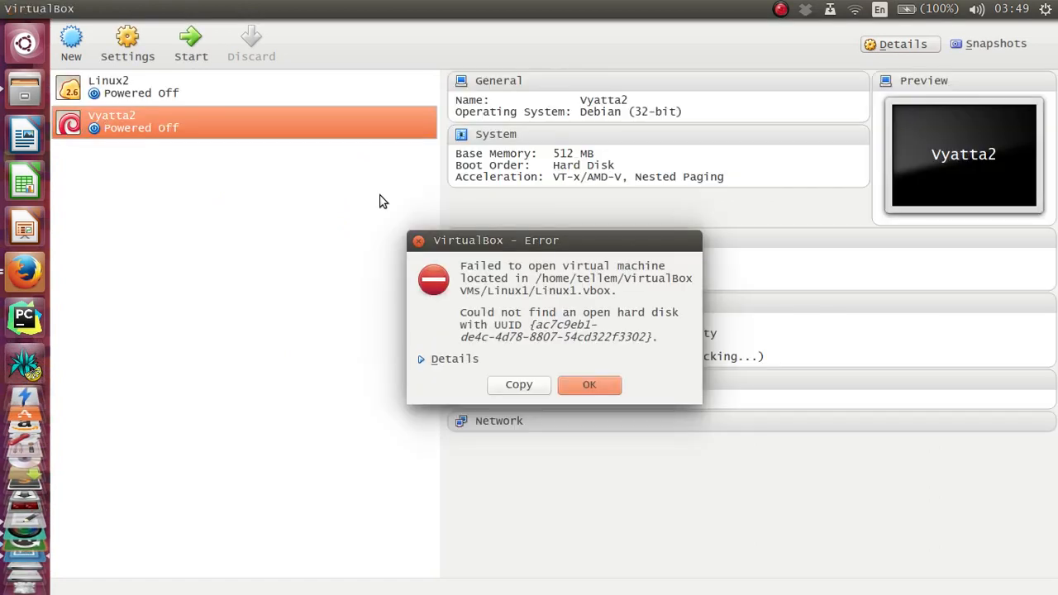
click(589, 385)
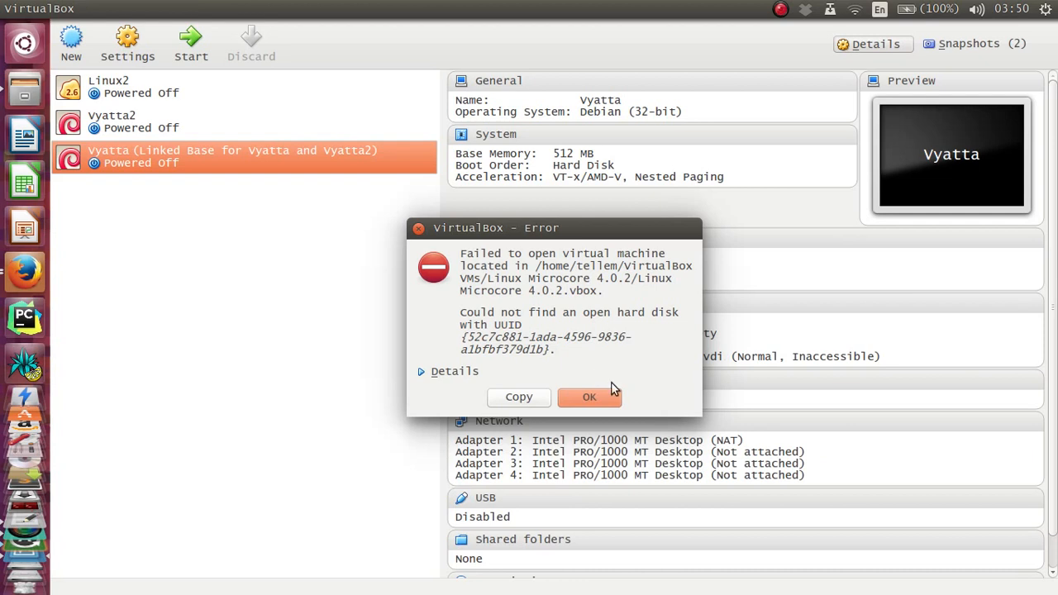
click(609, 397)
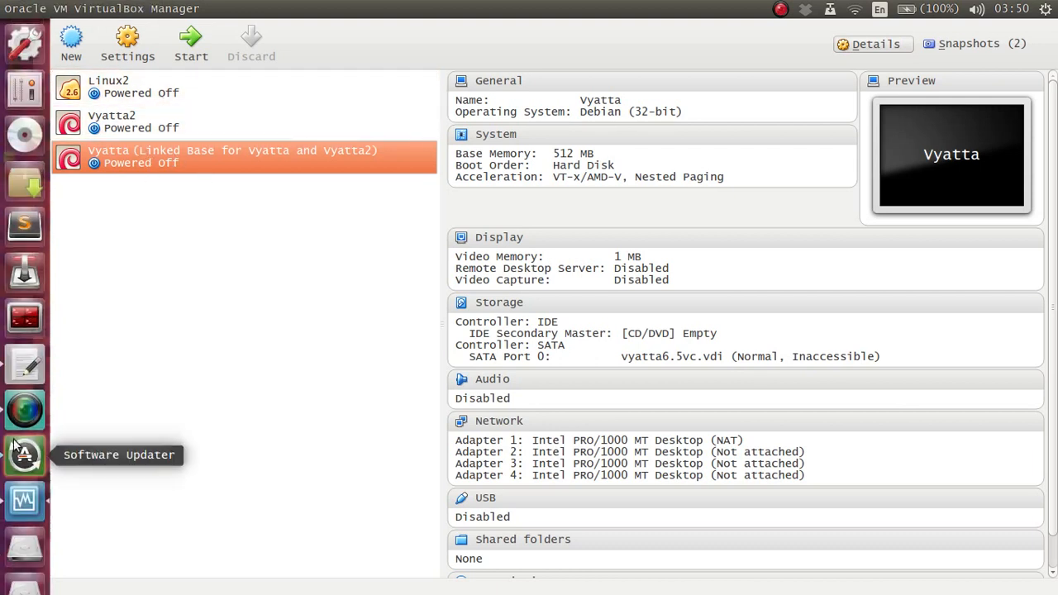
- Return to the notes and highlight the item 7 heading about installing a CISCO IOS on a router chassis
click(25, 365)
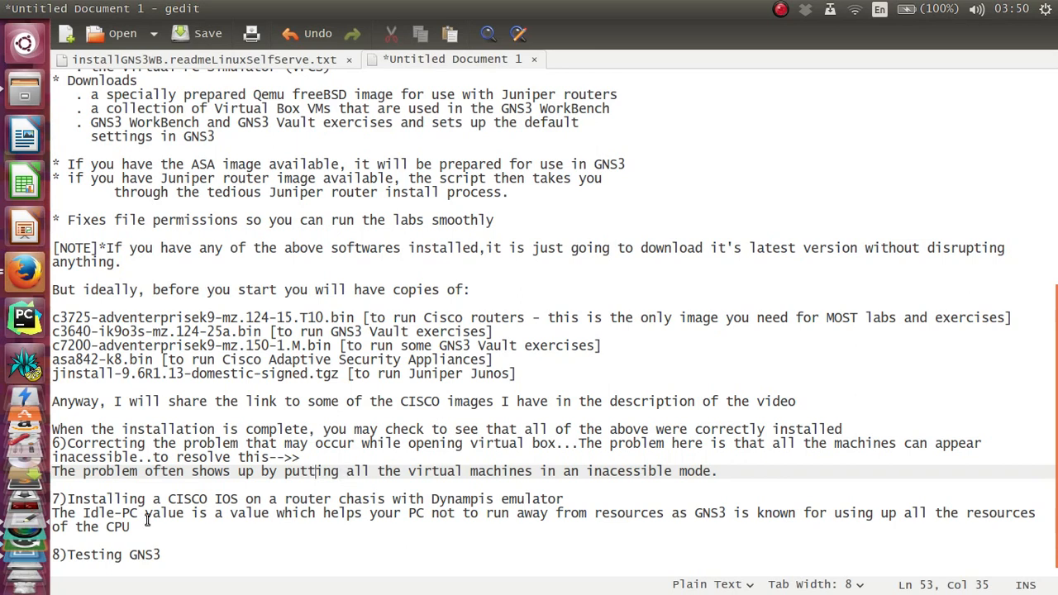
drag(70, 499, 574, 499)
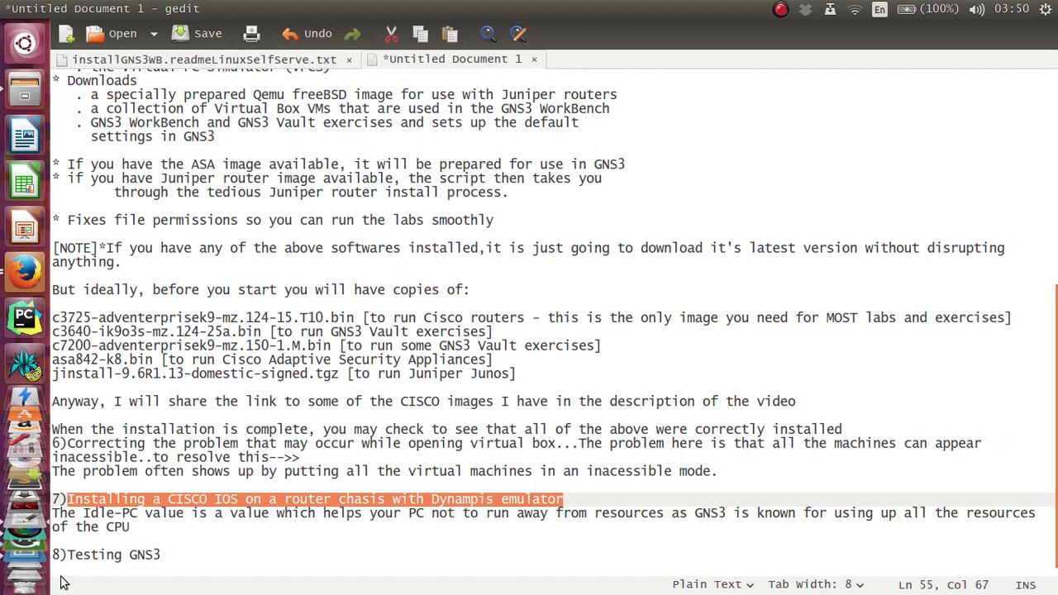
- Launch GNS3 through a system search for "gns3" and cancel its connection attempt to the local server
key(super)
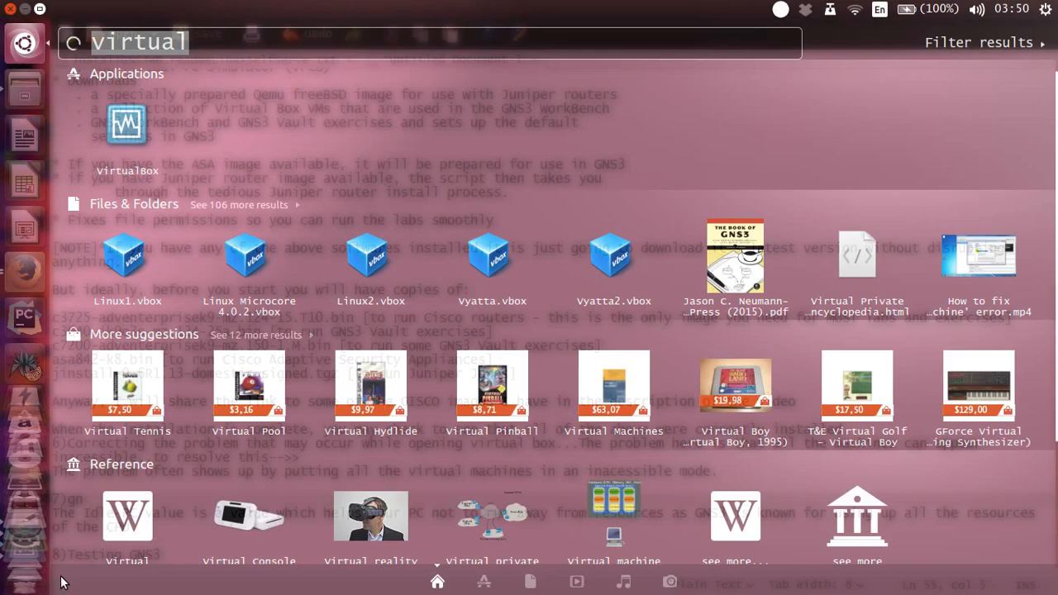
text(s3)
key(Left)
key(Left)
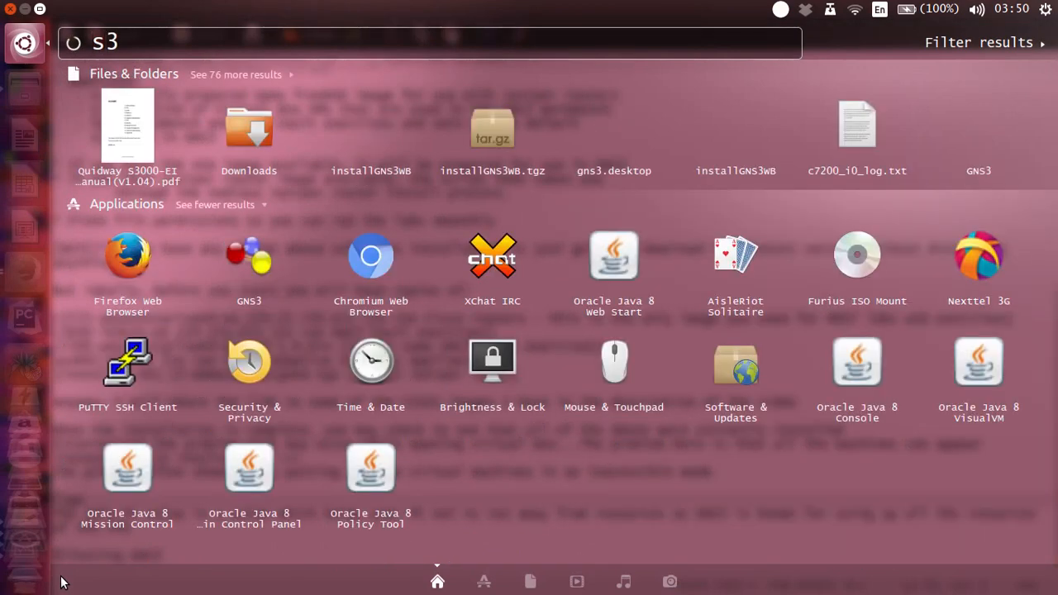
text(gn)
key(End)
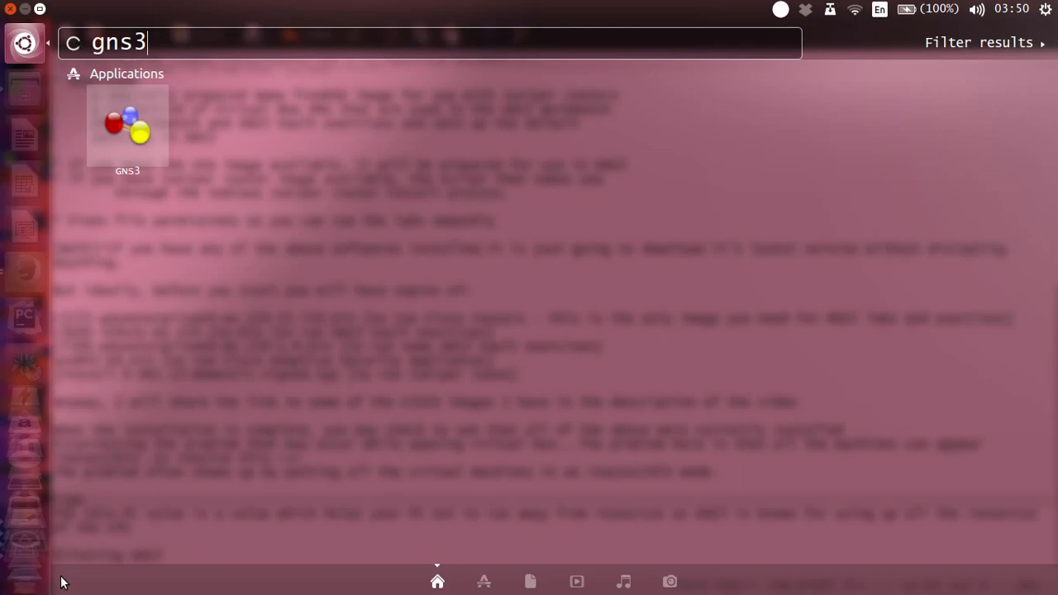
key(Escape)
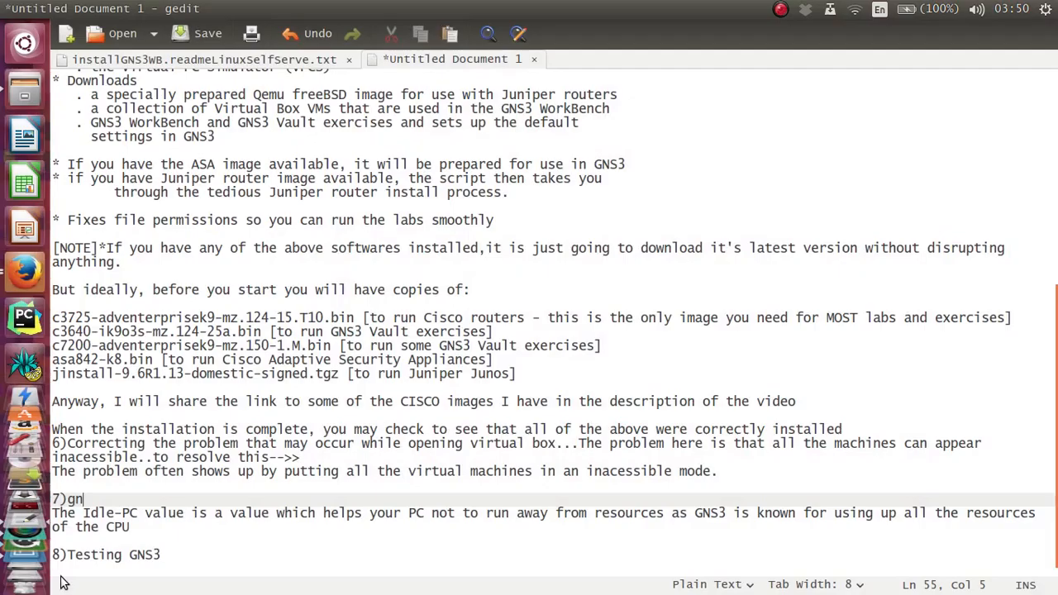
mouse_move(26, 573)
mouse_move(5, 506)
click(25, 533)
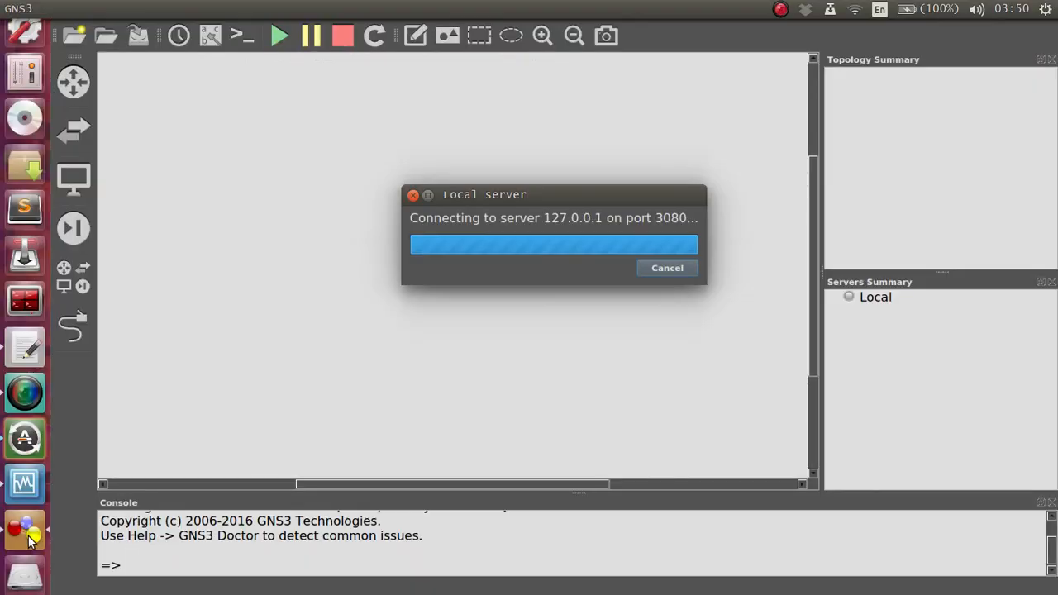
click(665, 267)
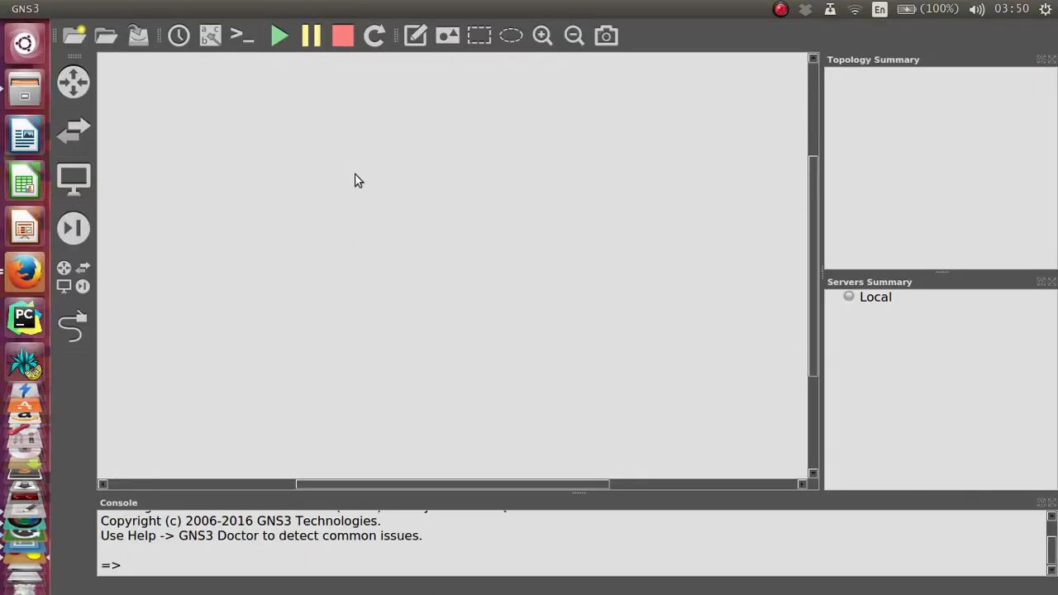
- Quit VirtualBox while keeping GNS3 open
scroll(9, 505, down, 15)
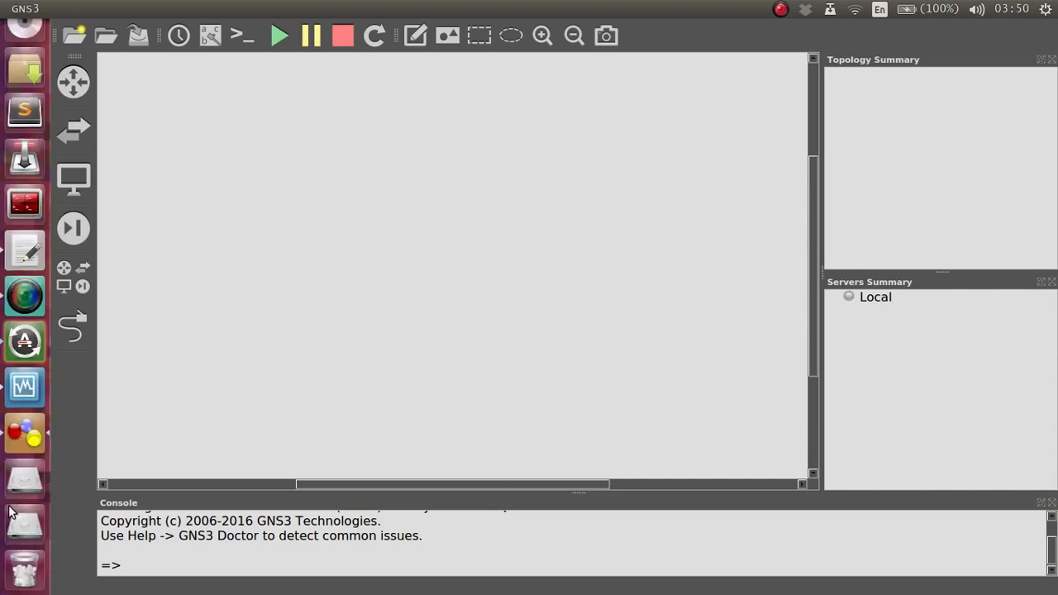
right_click(20, 401)
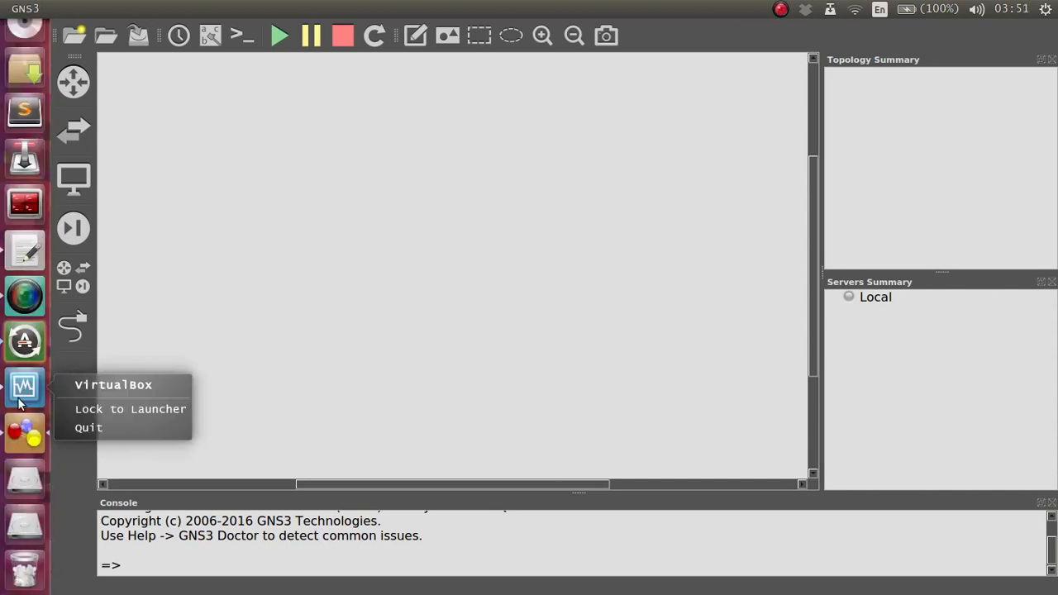
click(63, 429)
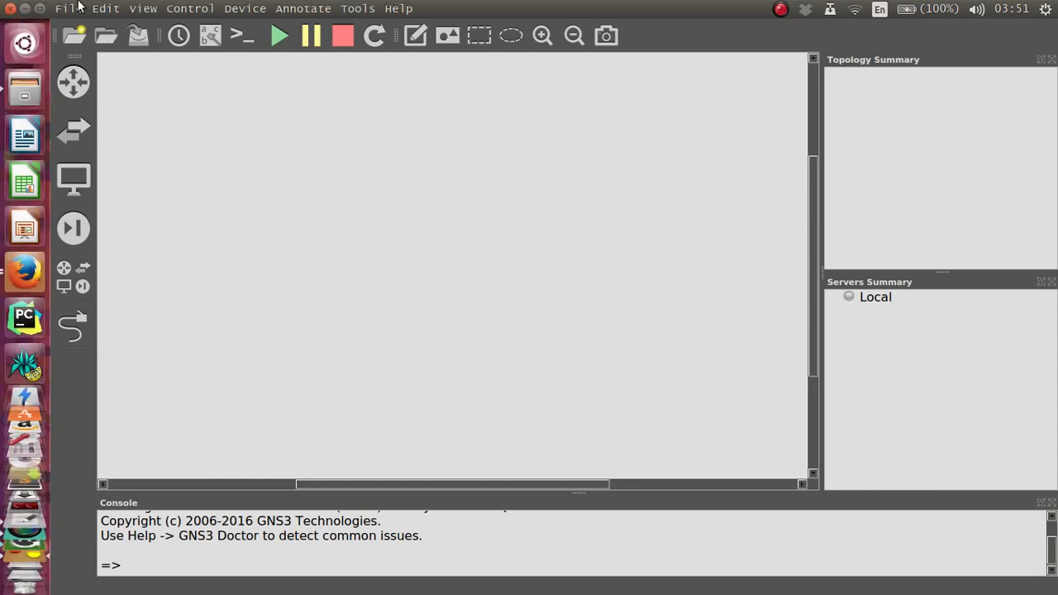
- Display the list of routers available in GNS3
click(105, 8)
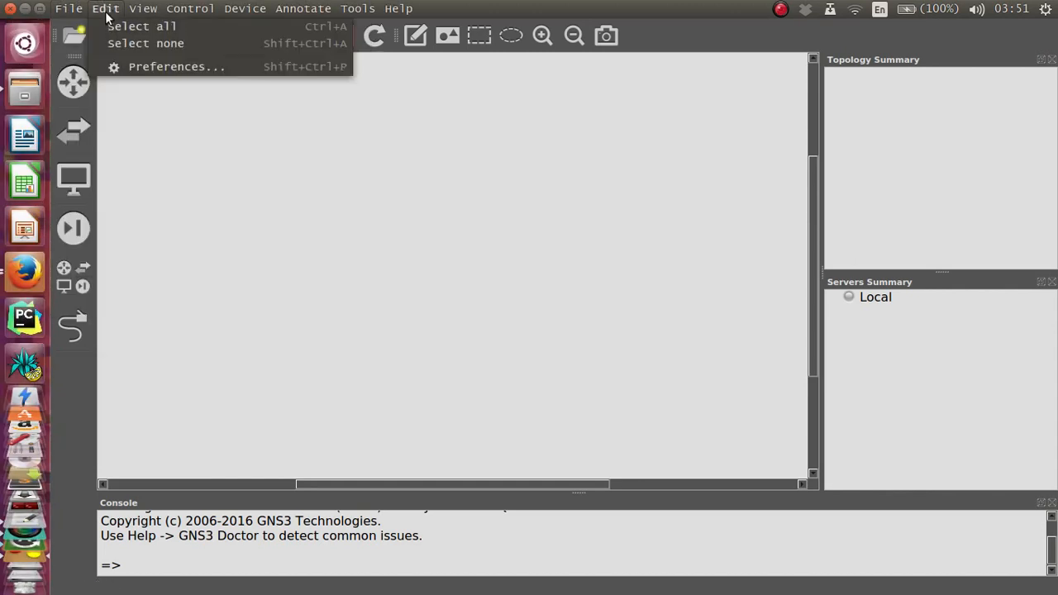
click(120, 186)
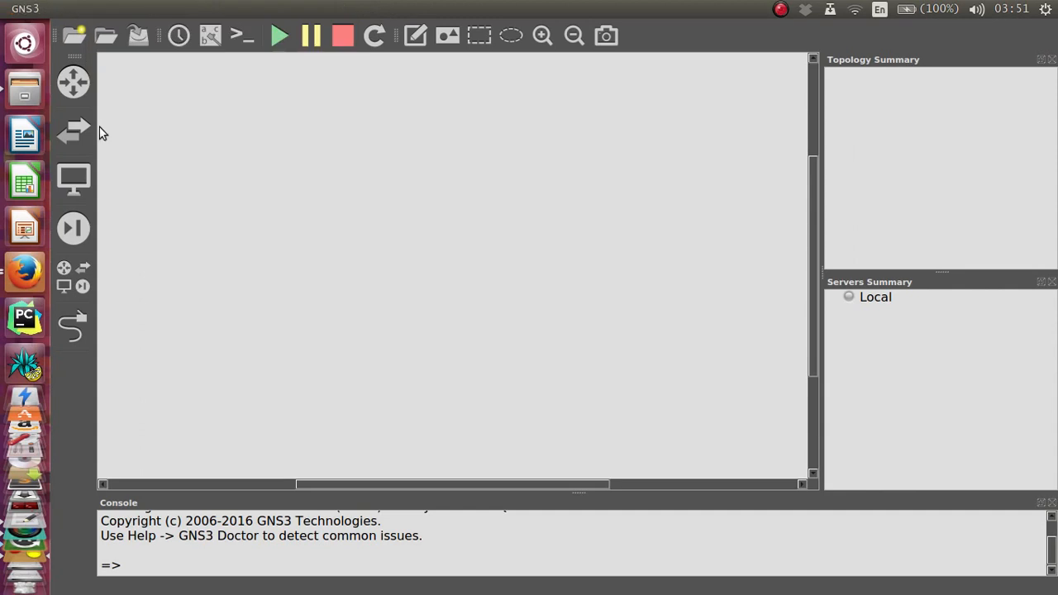
click(73, 81)
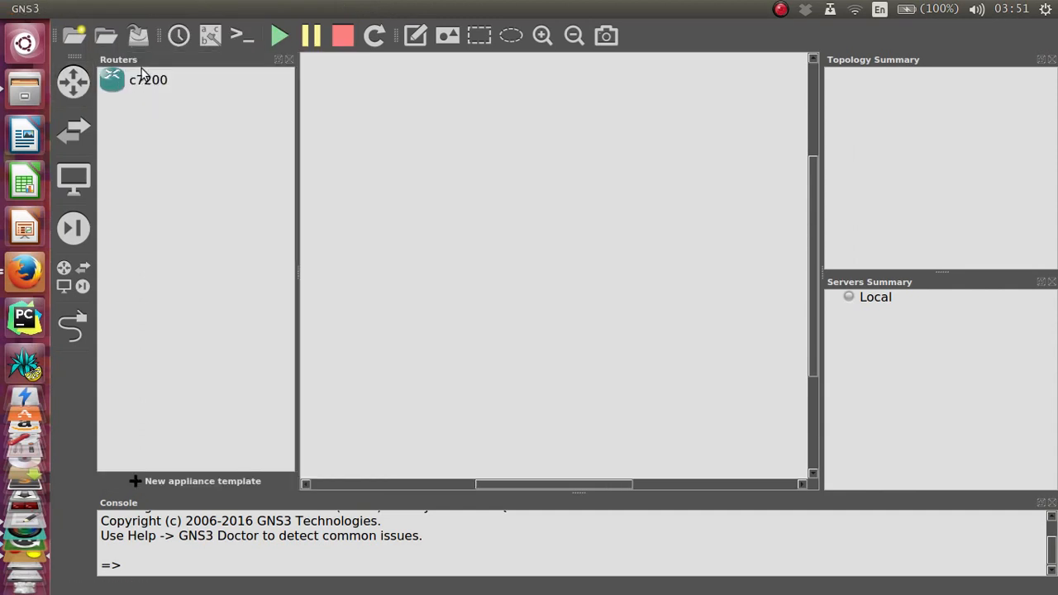
- Open the GNS3 preferences at the IOS routers page under Dynamips
click(104, 6)
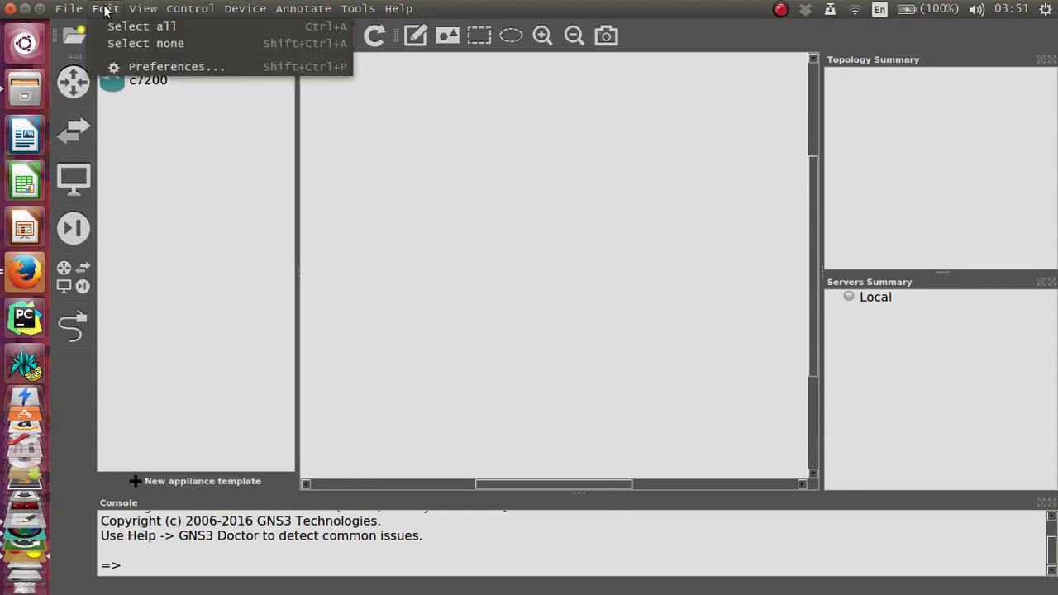
click(130, 68)
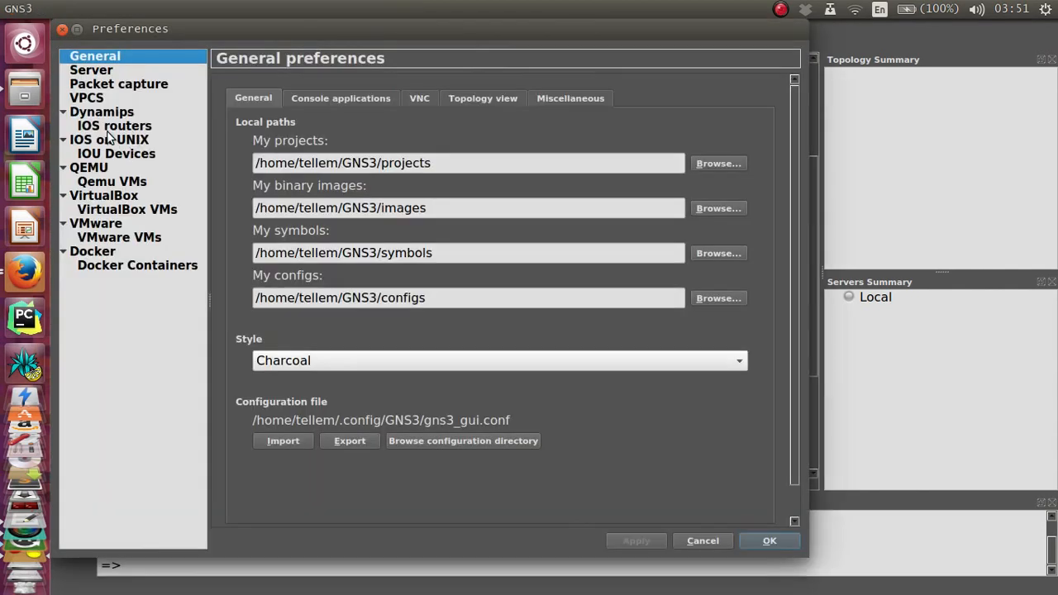
click(107, 114)
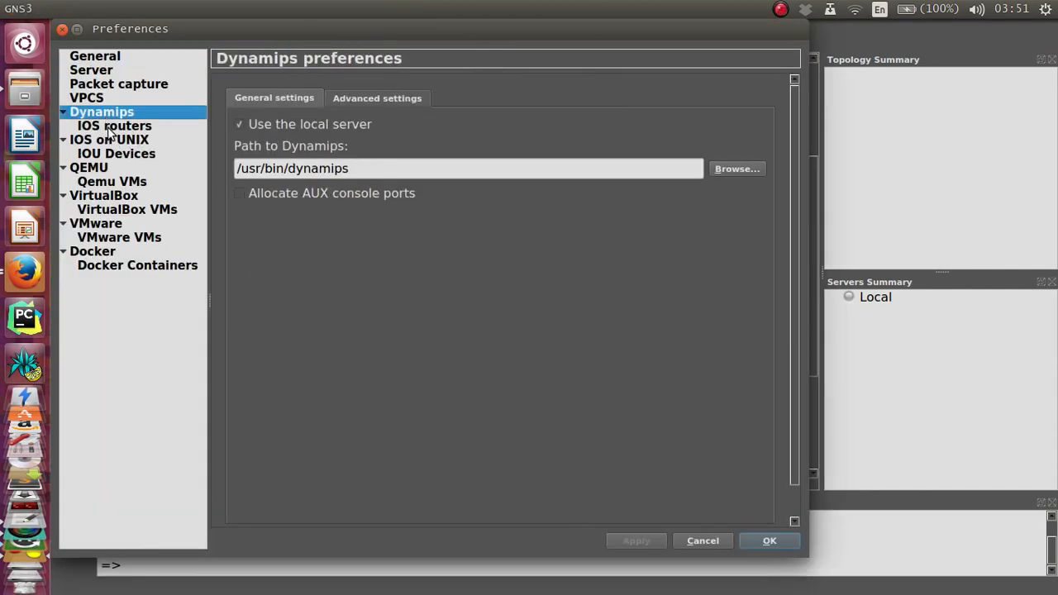
click(108, 128)
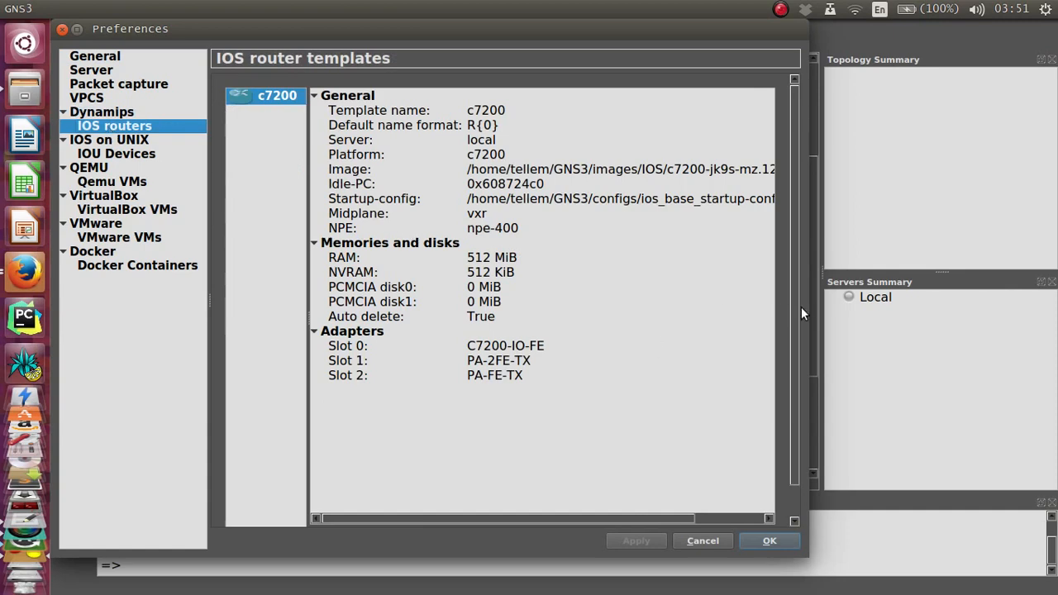
- Start a new IOS router template using the new image c3745-adventerprisek9-mz.124-6.t2.image
drag(794, 314, 790, 366)
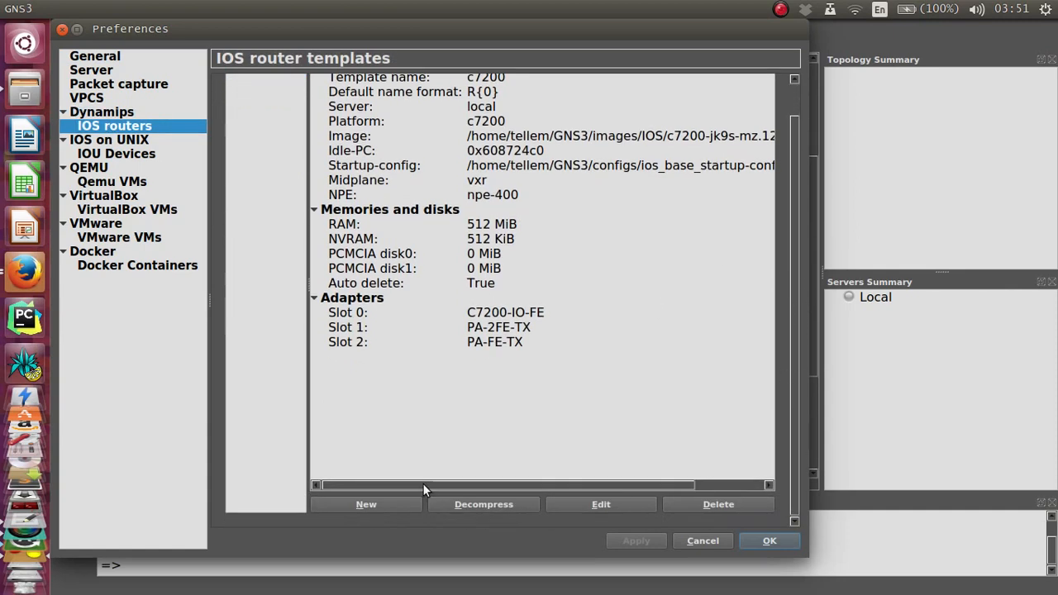
click(403, 499)
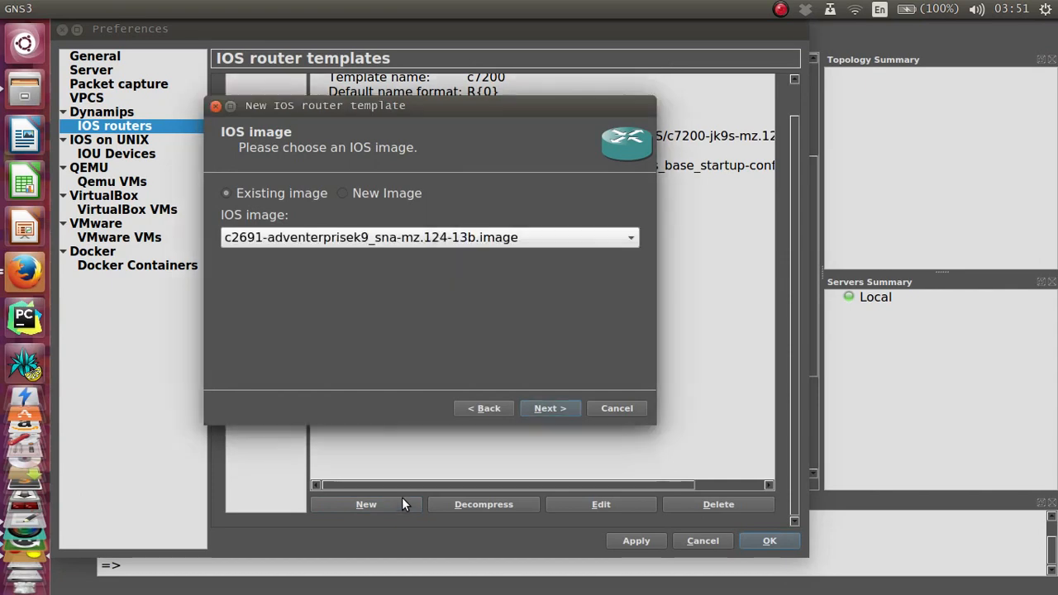
click(379, 195)
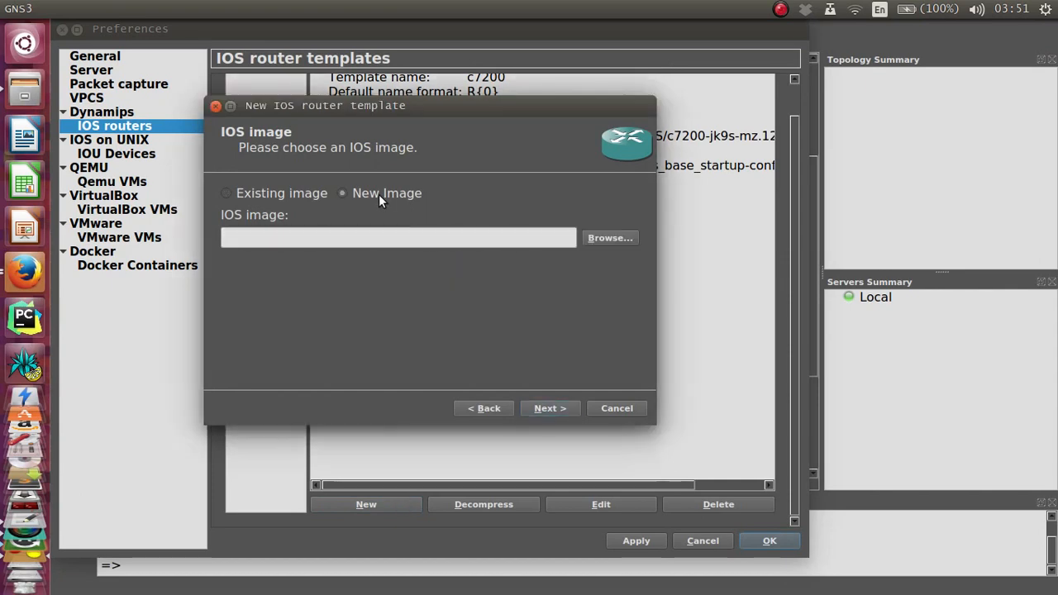
click(607, 240)
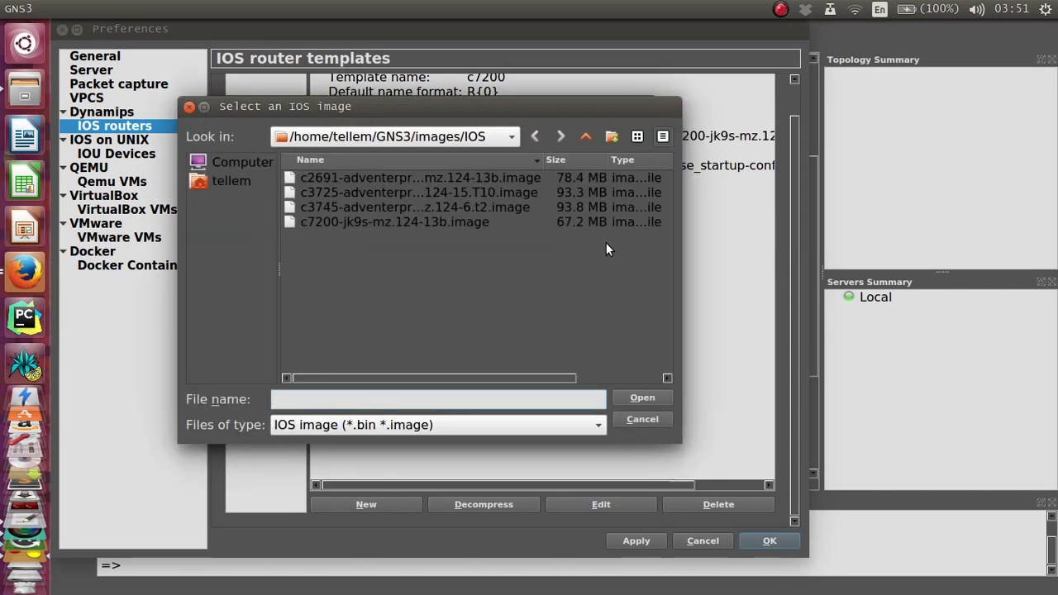
click(391, 195)
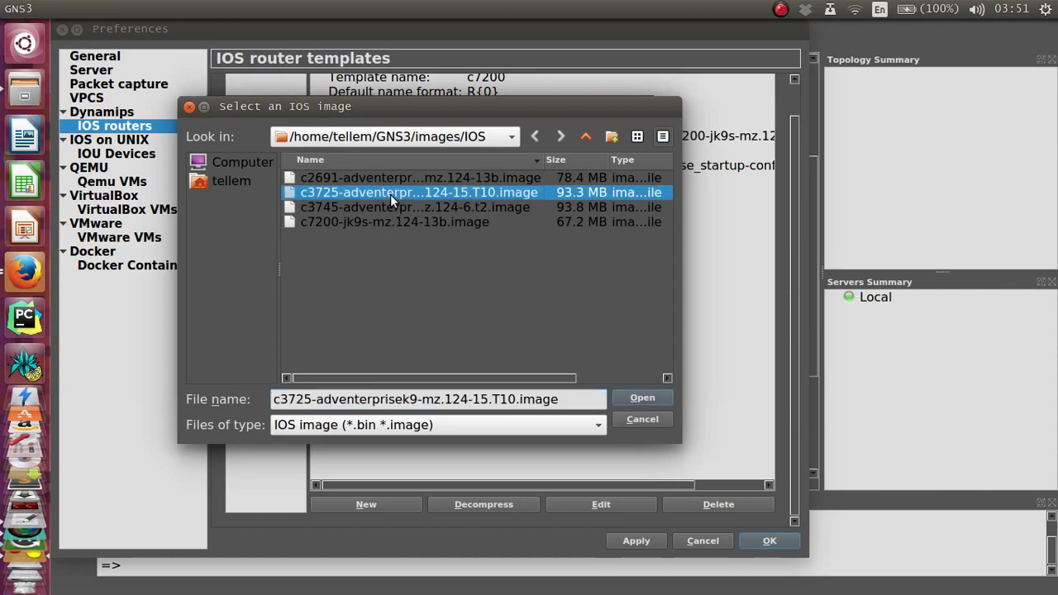
click(390, 207)
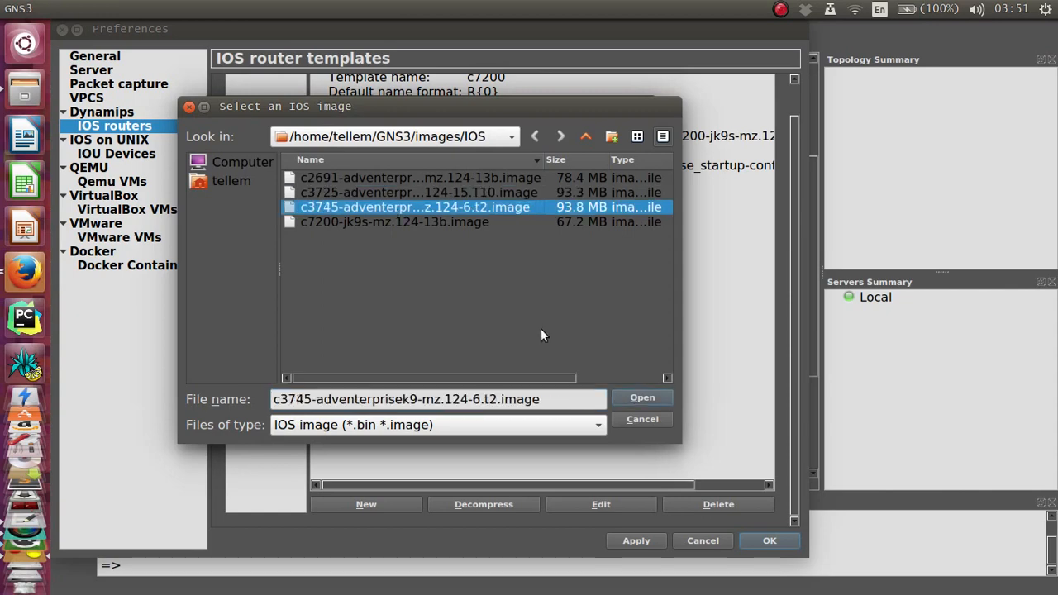
click(640, 399)
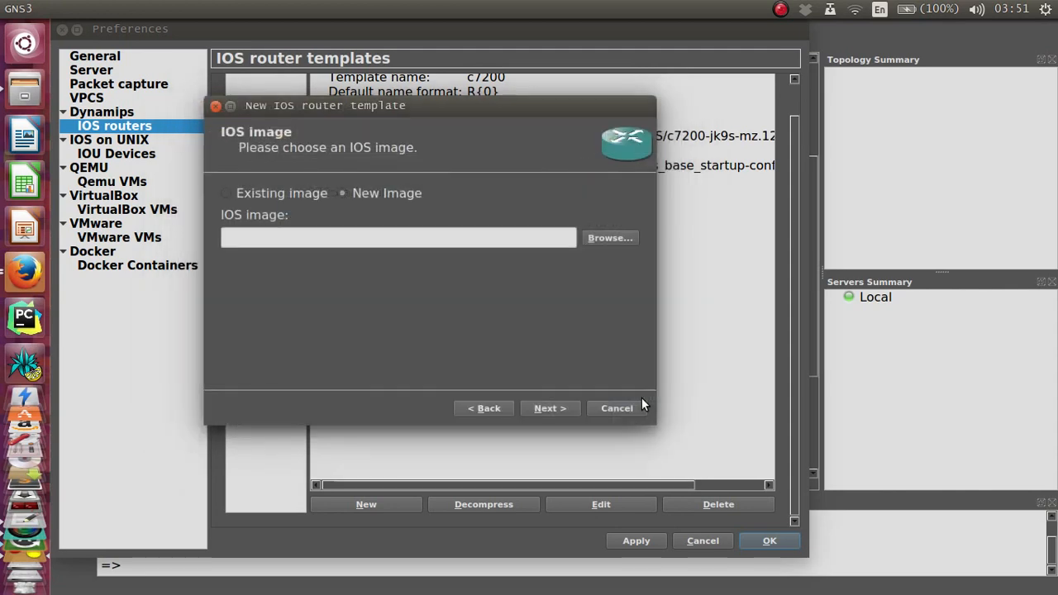
click(555, 408)
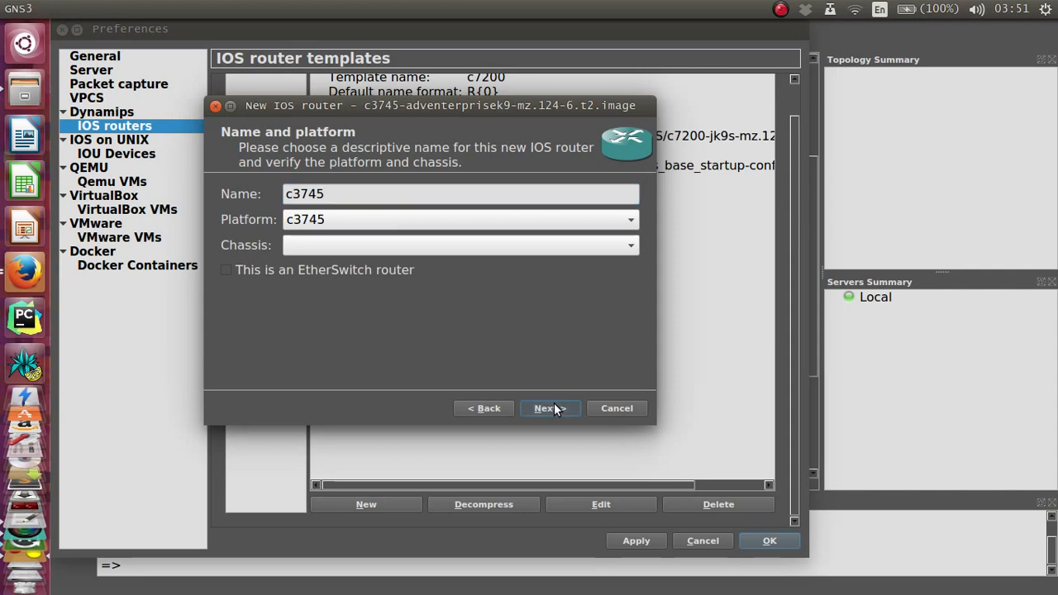
- Accept the c3745 name and platform with 256 MiB RAM, and assign NM-1FE-TX to slot 1 and NM-16ESW to slot 2
click(553, 409)
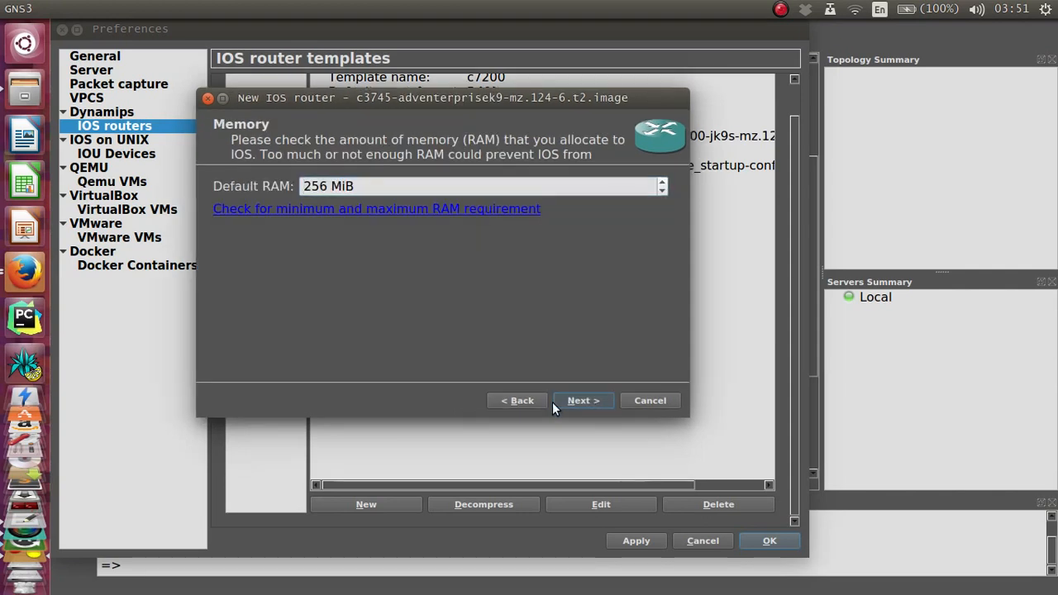
click(553, 401)
click(576, 206)
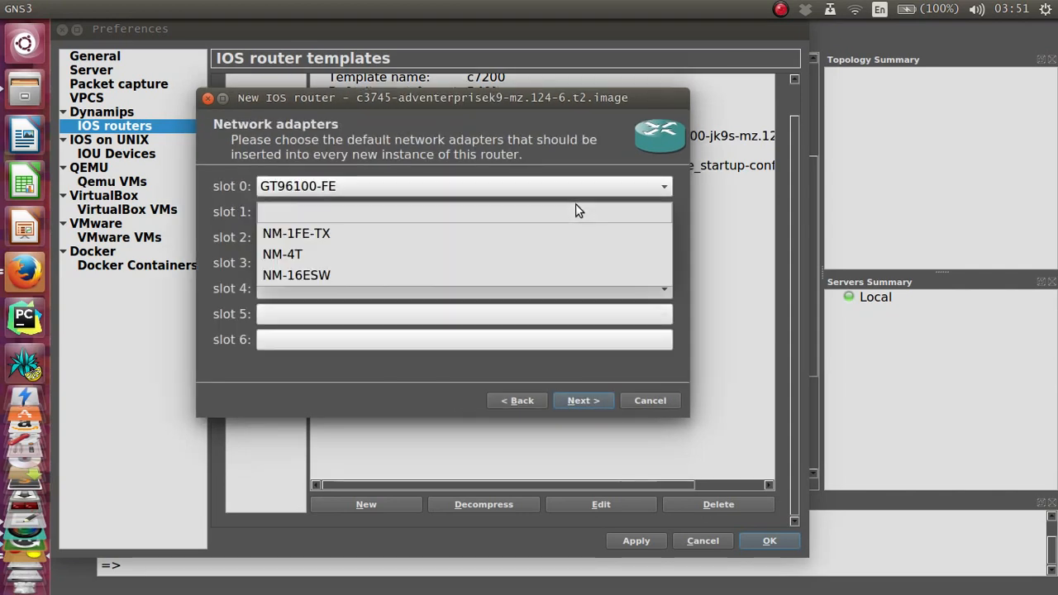
click(580, 239)
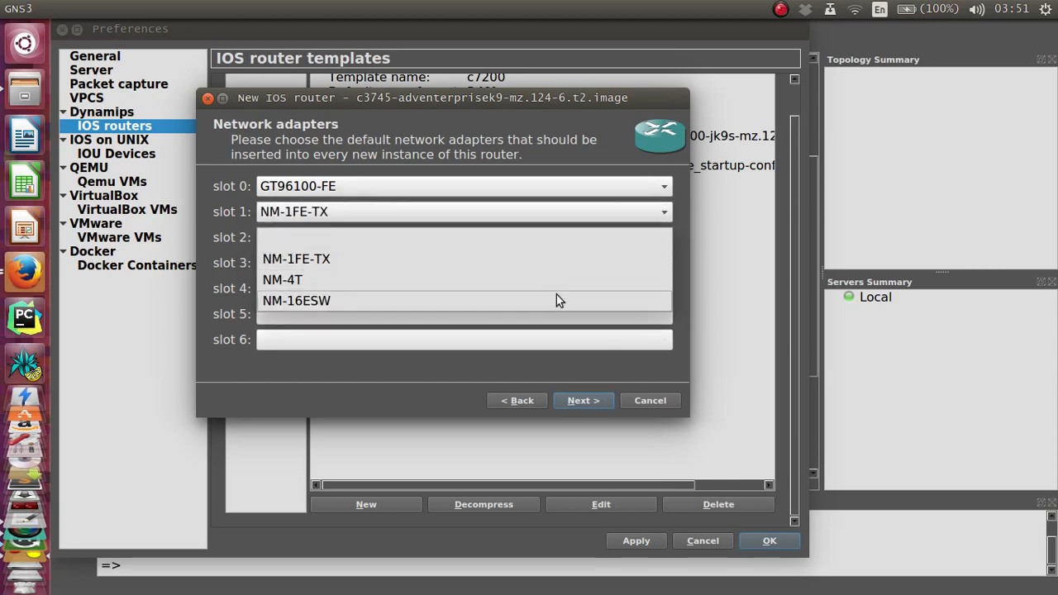
click(556, 299)
click(588, 401)
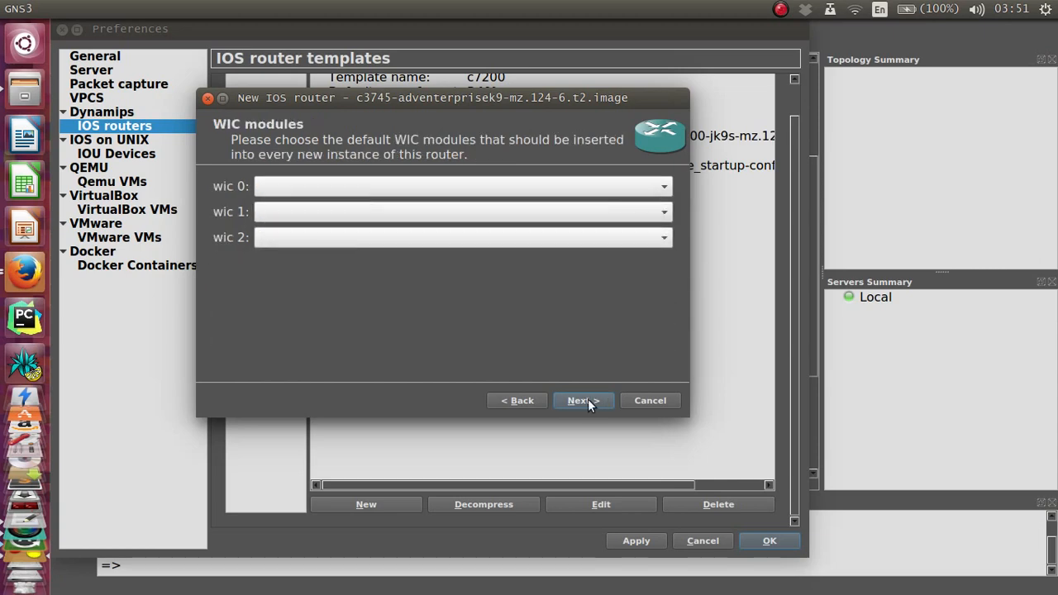
- Set WIC modules wic 0 and wic 1 to WIC-2T, and run the Idle-PC finder
click(580, 181)
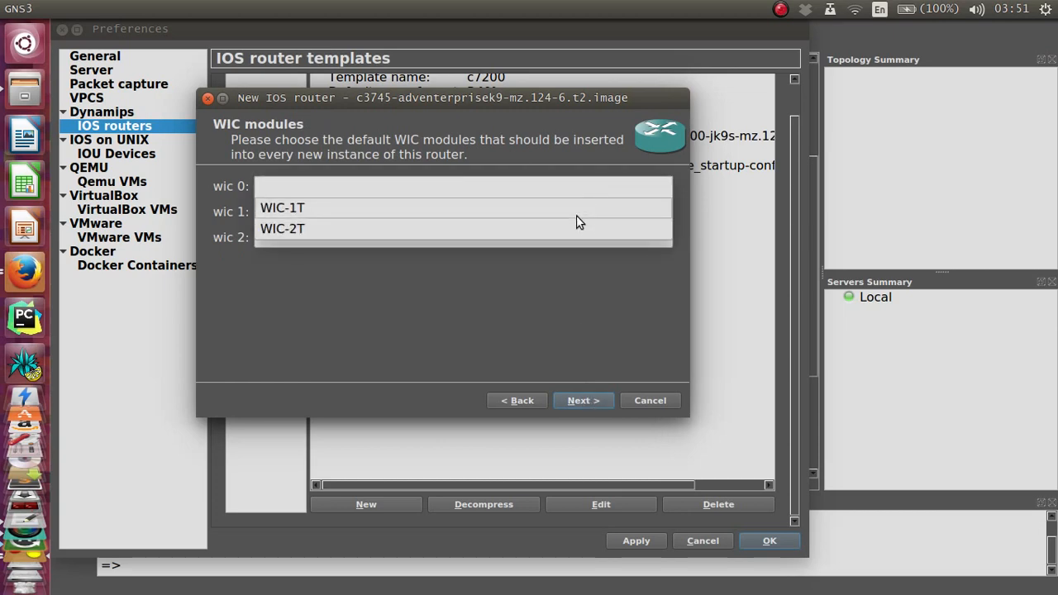
click(577, 219)
click(581, 212)
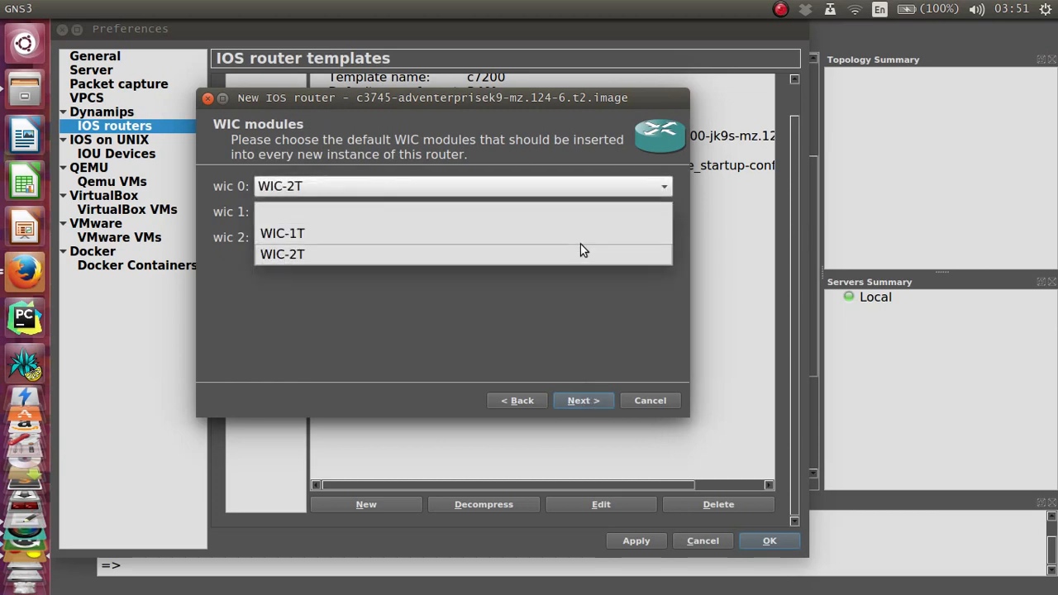
click(581, 249)
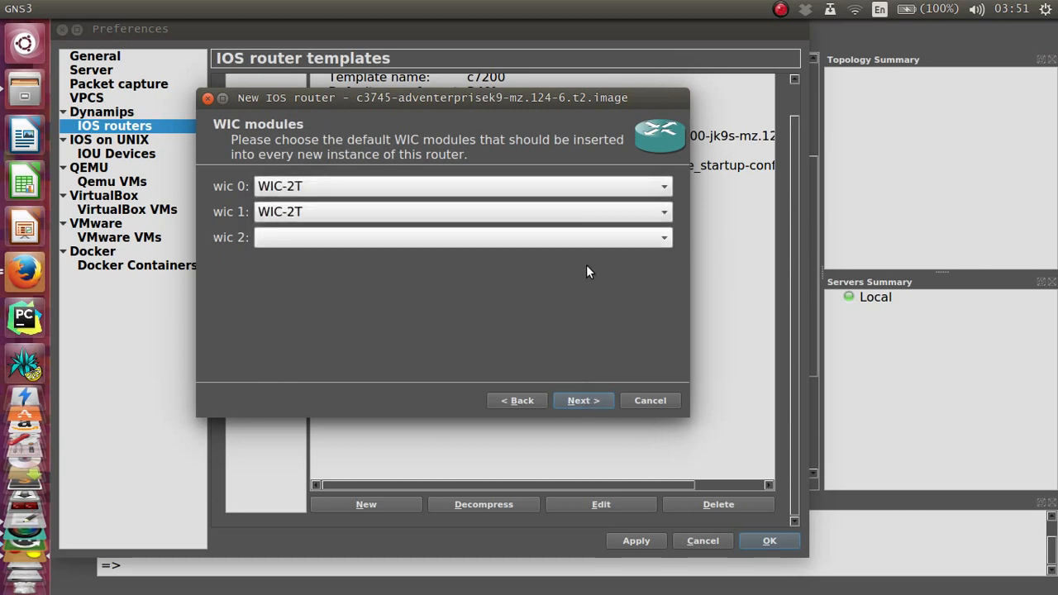
click(600, 400)
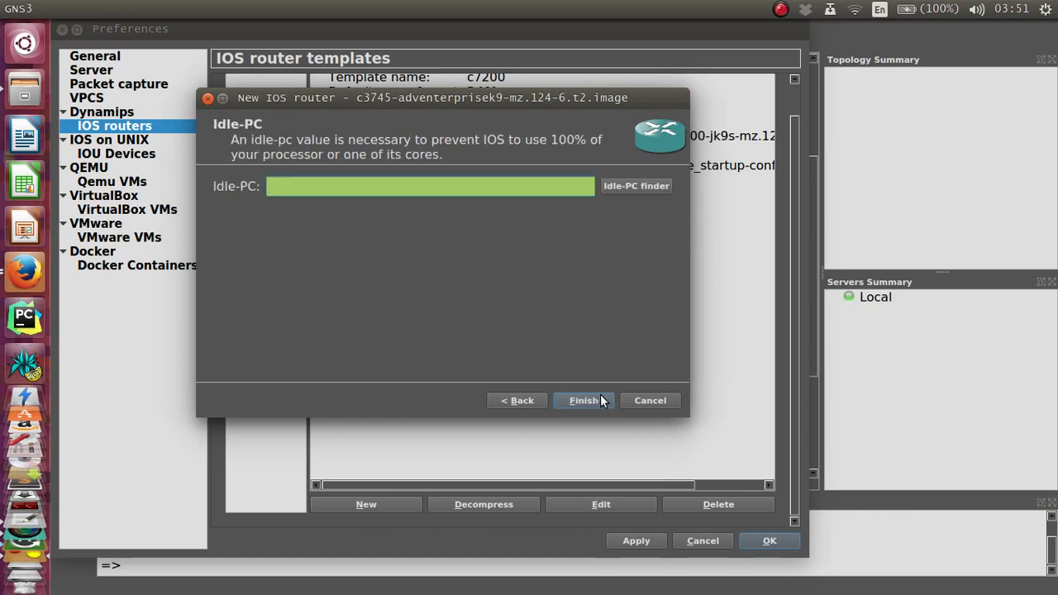
click(635, 186)
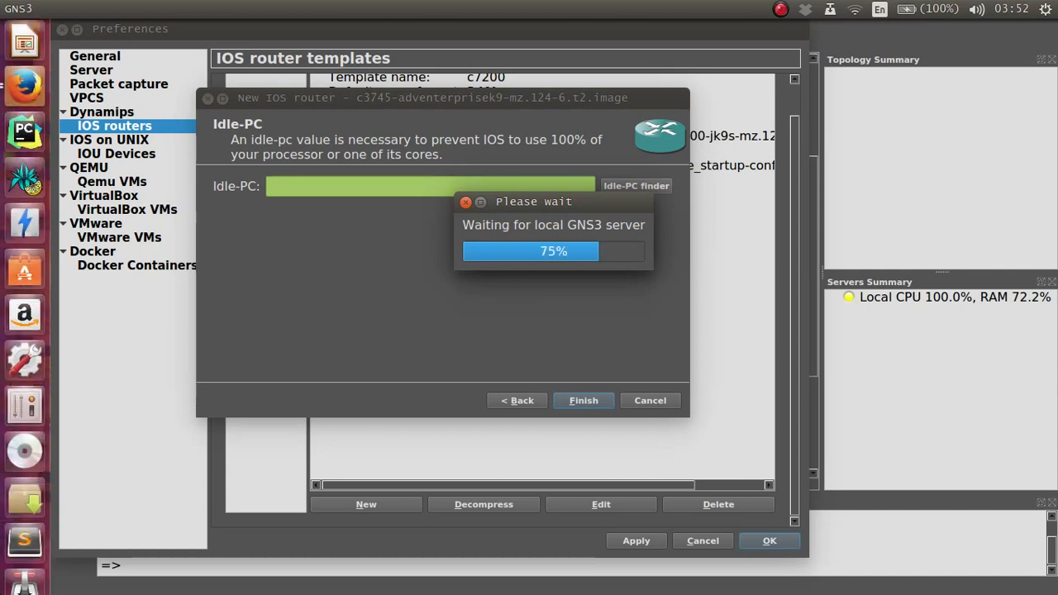
- Switch to the gedit notes and highlight the sentence explaining what the Idle-PC value does
click(24, 507)
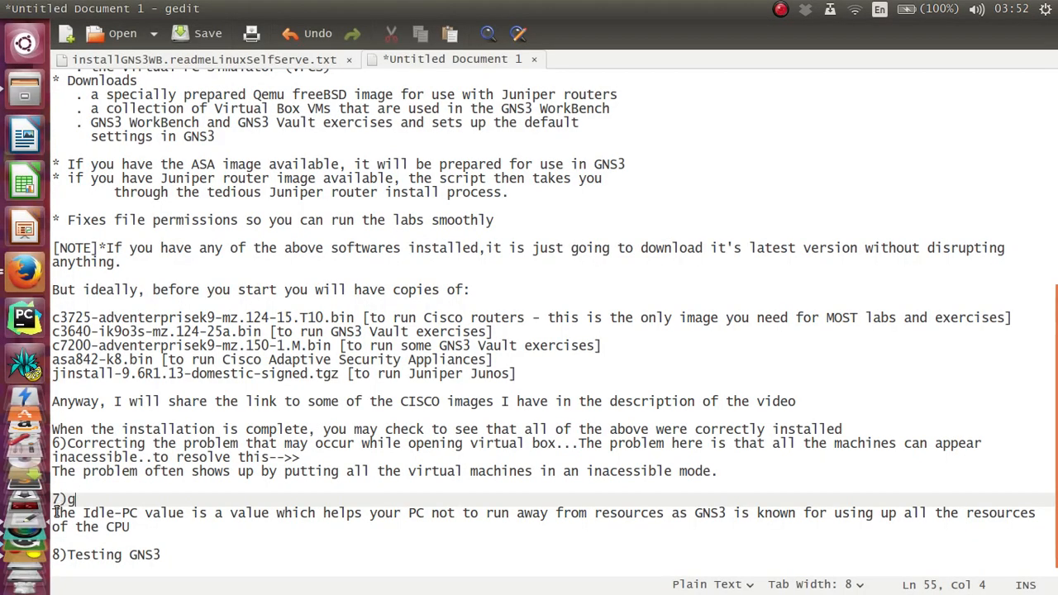
click(54, 511)
key(ctrl+shift+Right)
key(ctrl+shift+Right)
key(ctrl+shift+Right)
key(ctrl+shift+Right)
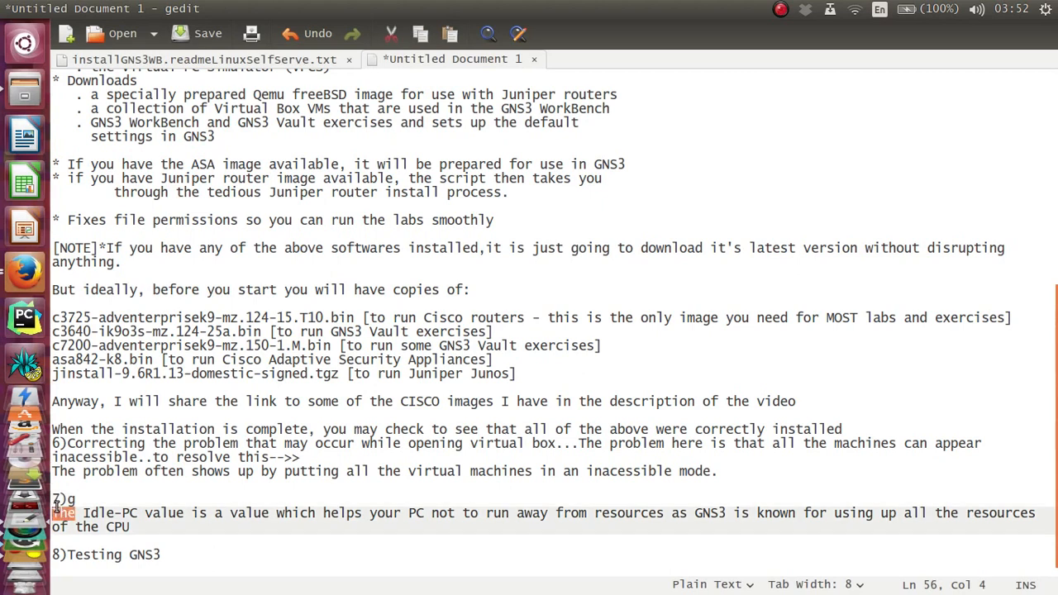
key(shift+Right)
key(shift+Right)
key(shift+Right)
key(shift+Right)
key(shift+Right)
key(shift+Right)
key(shift+Right)
key(shift+Right)
key(shift+Right)
key(shift+Right)
key(shift+Right)
key(shift+Right)
key(shift+Right)
key(shift+Right)
key(shift+Right)
key(shift+Right)
key(shift+Right)
key(shift+Right)
key(shift+Right)
key(shift+Right)
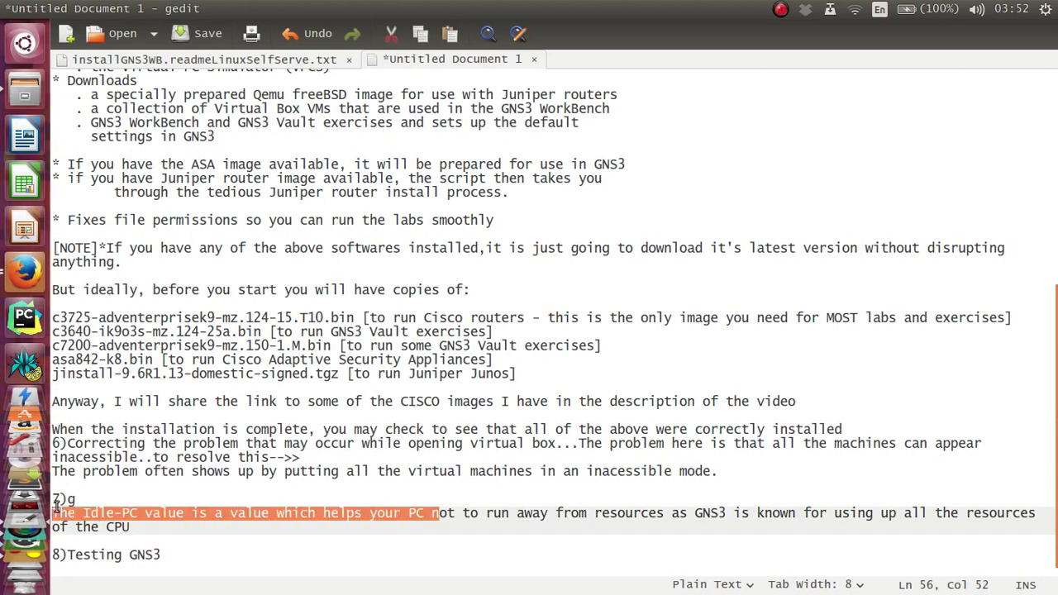
key(shift+Right)
key(shift+Right)
key(shift+Right)
key(shift+Right)
key(shift+Right)
key(shift+Right)
key(shift+Right)
key(shift+Right)
key(shift+Right)
key(shift+Right)
key(shift+Right)
key(shift+Right)
key(shift+Right)
key(shift+Right)
key(shift+Right)
key(shift+Right)
key(shift+Right)
key(shift+Right)
key(shift+Right)
key(shift+Right)
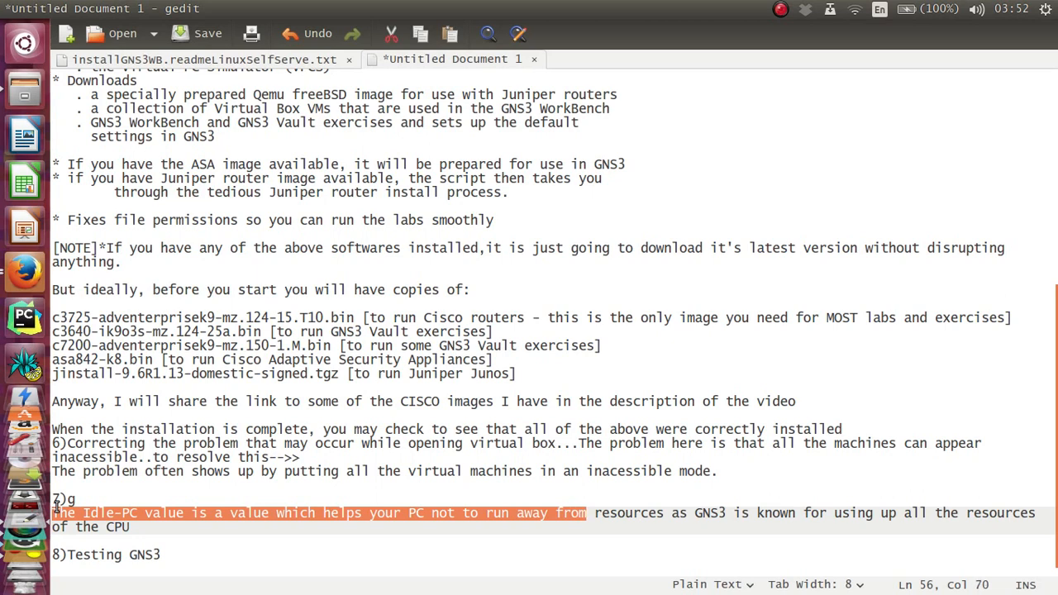
key(shift+Right)
key(shift+Right)
key(shift+Right)
key(shift+Right)
key(shift+Right)
key(shift+Right)
key(shift+Right)
key(shift+Right)
key(shift+Right)
key(shift+Right)
key(shift+Right)
key(shift+Right)
key(shift+Right)
key(shift+Right)
key(shift+Right)
key(shift+Right)
key(shift+Right)
key(shift+Right)
key(shift+Right)
key(shift+Right)
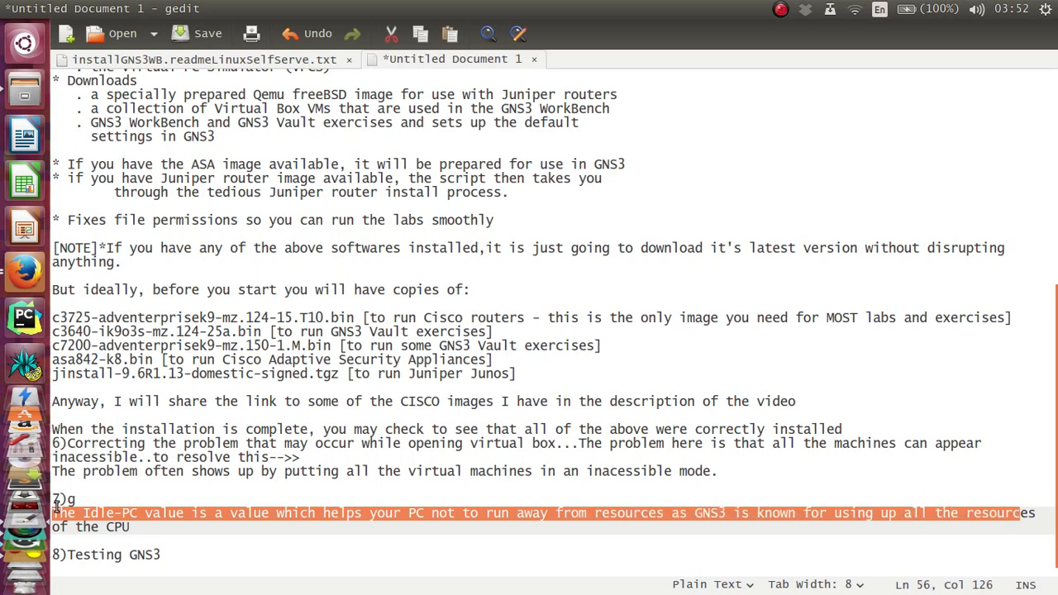
key(shift+Right)
key(shift+Right)
key(shift+Right)
key(shift+Right)
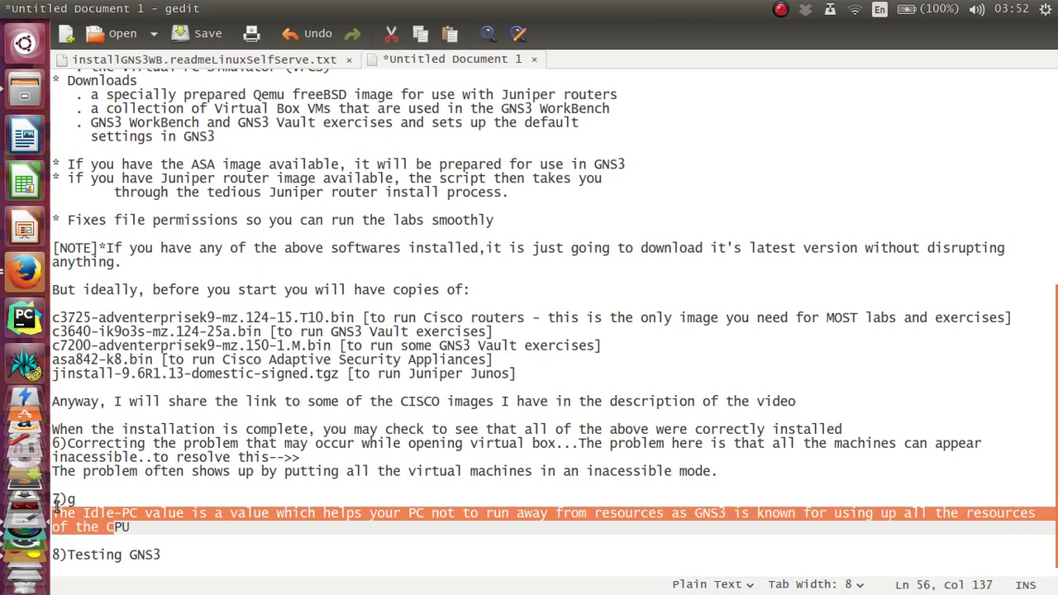
key(shift+Right)
key(shift+Right)
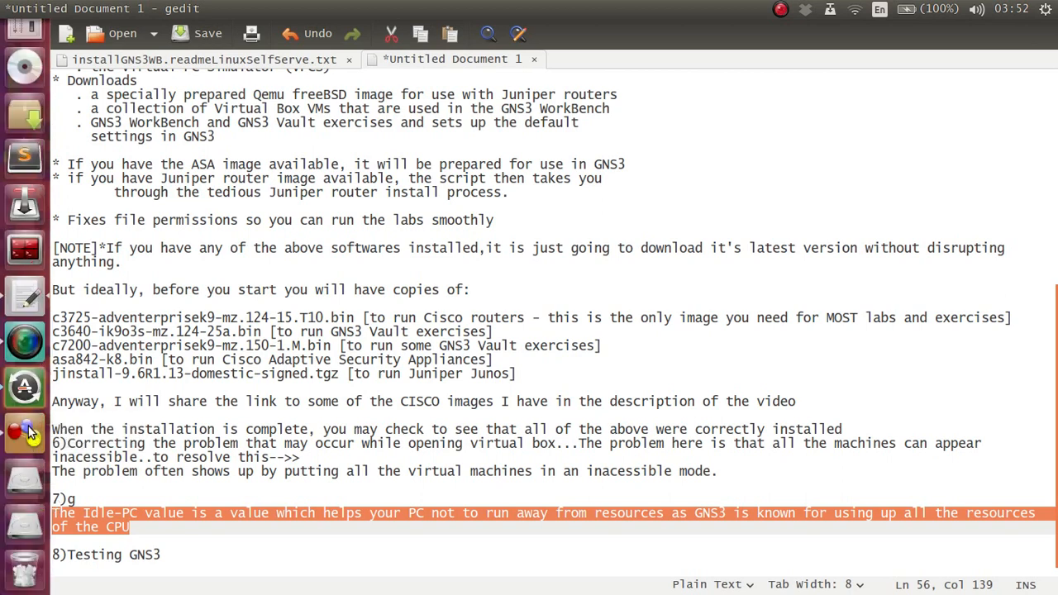
- Return to GNS3, accept the found Idle-PC value, finish the c3745 template and save the preferences
click(32, 436)
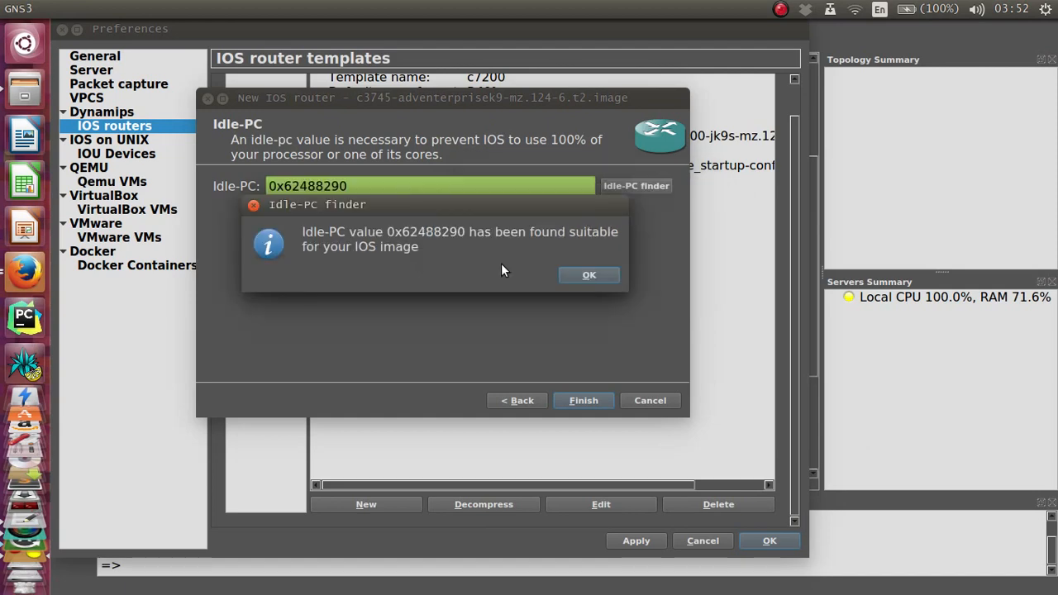
click(586, 275)
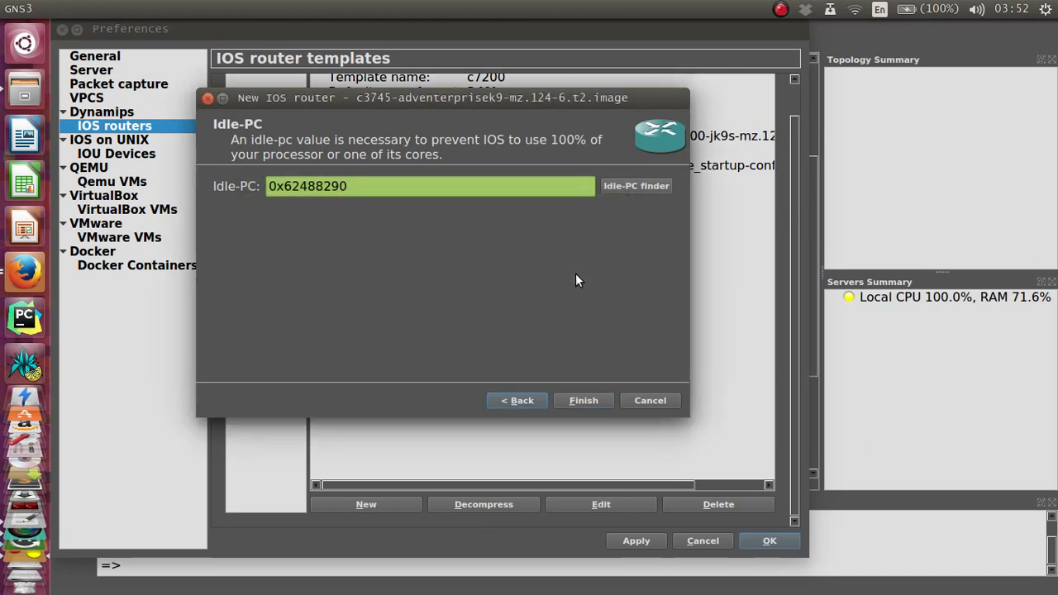
click(582, 400)
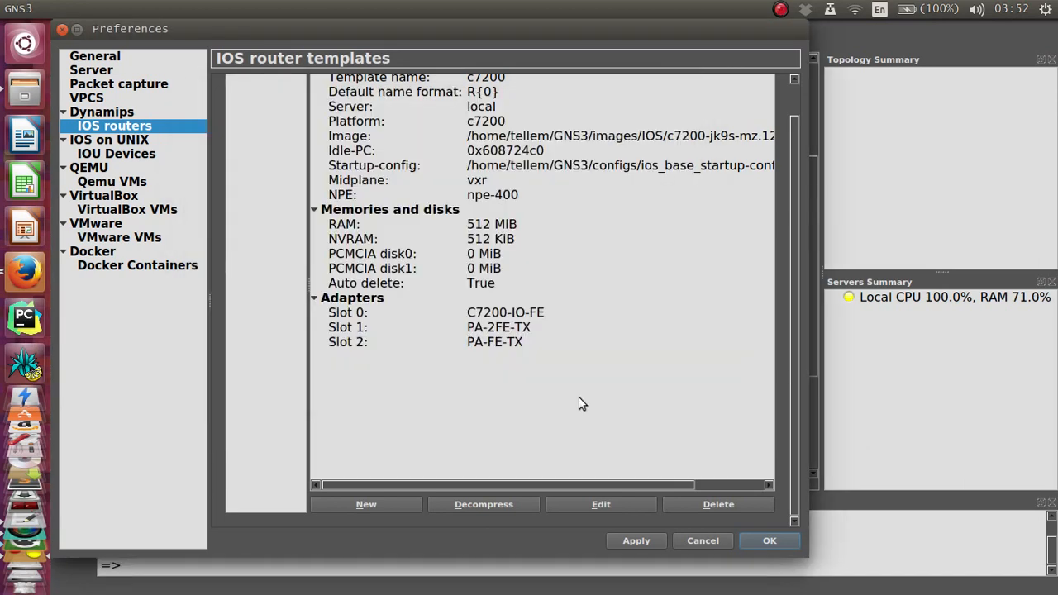
click(644, 540)
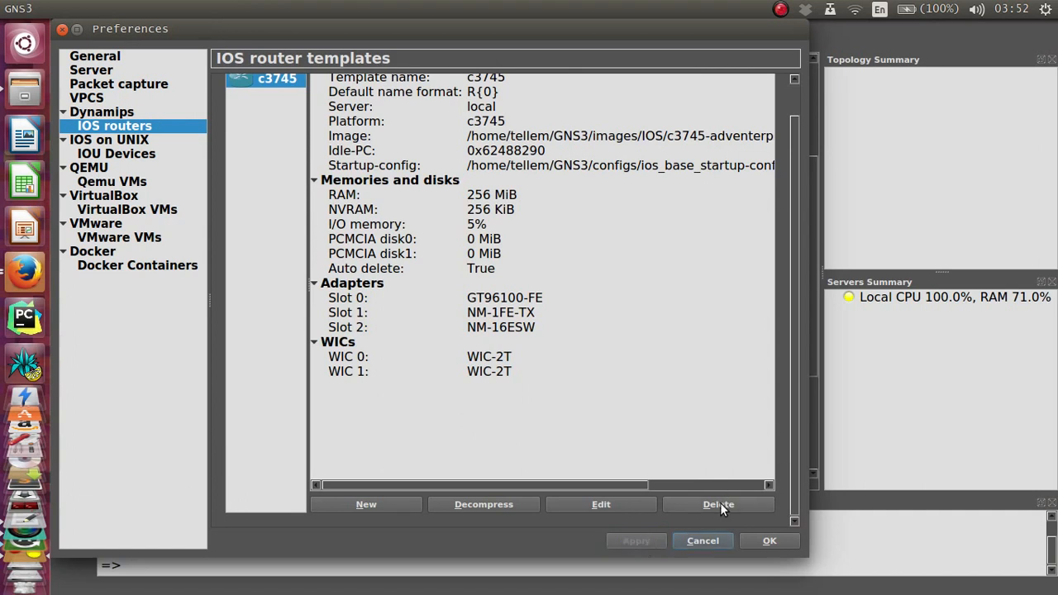
scroll(788, 363, up, 2)
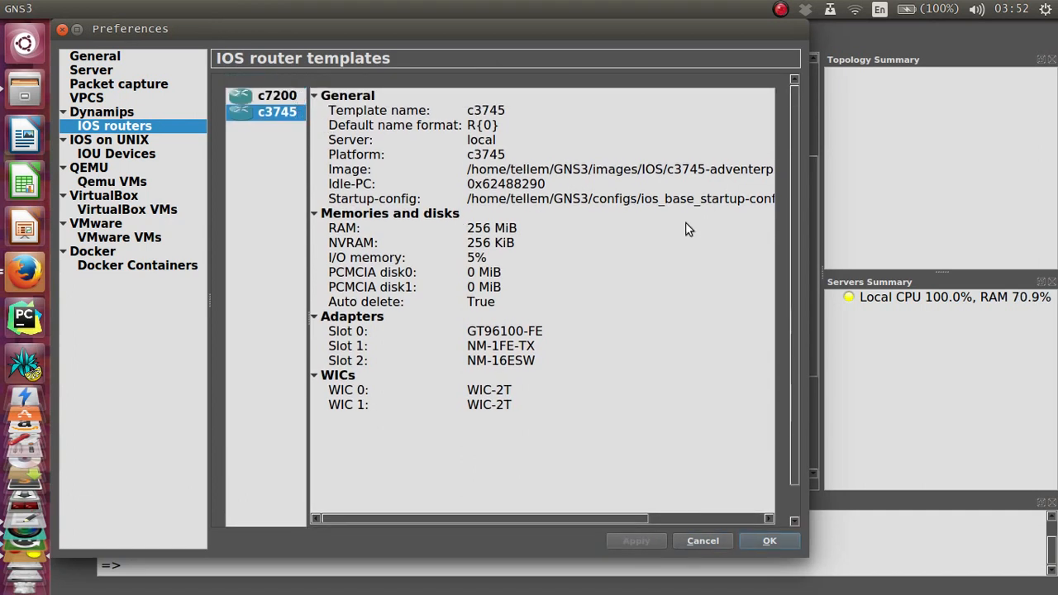
scroll(791, 281, down, 2)
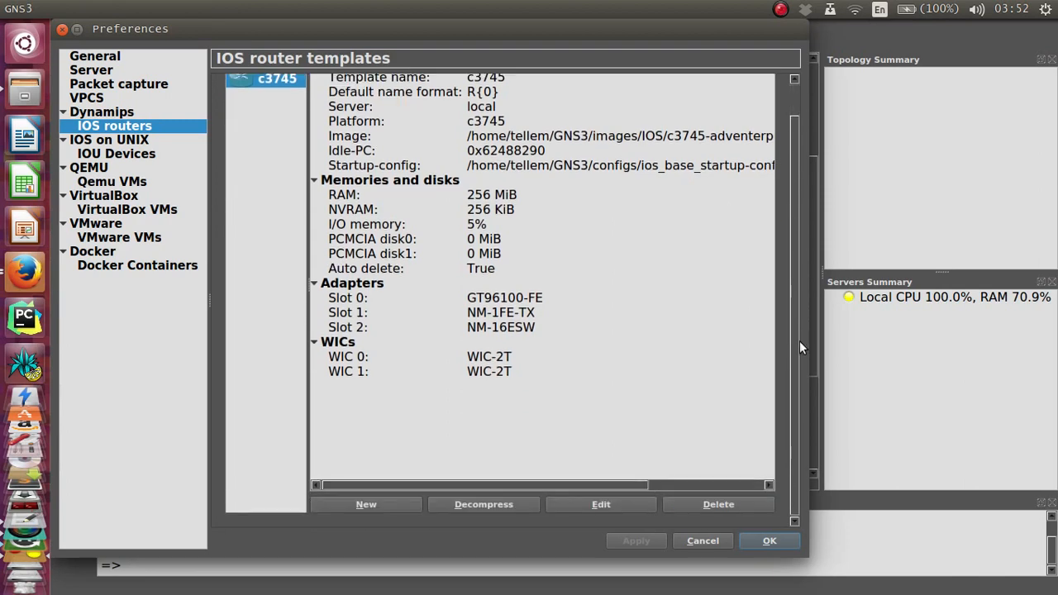
click(769, 541)
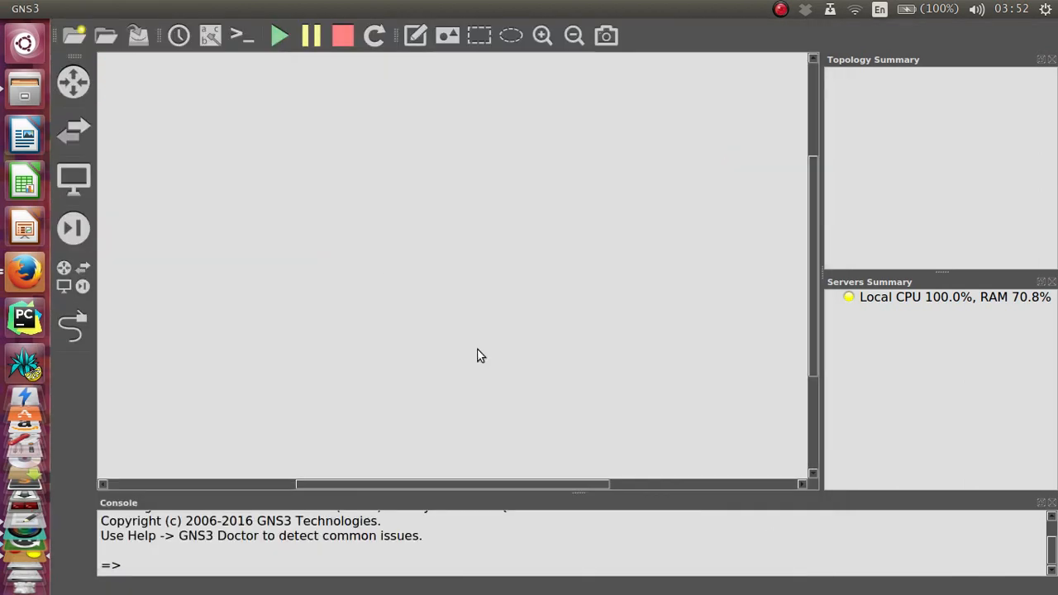
- Show the available router templates and select c3745
click(83, 88)
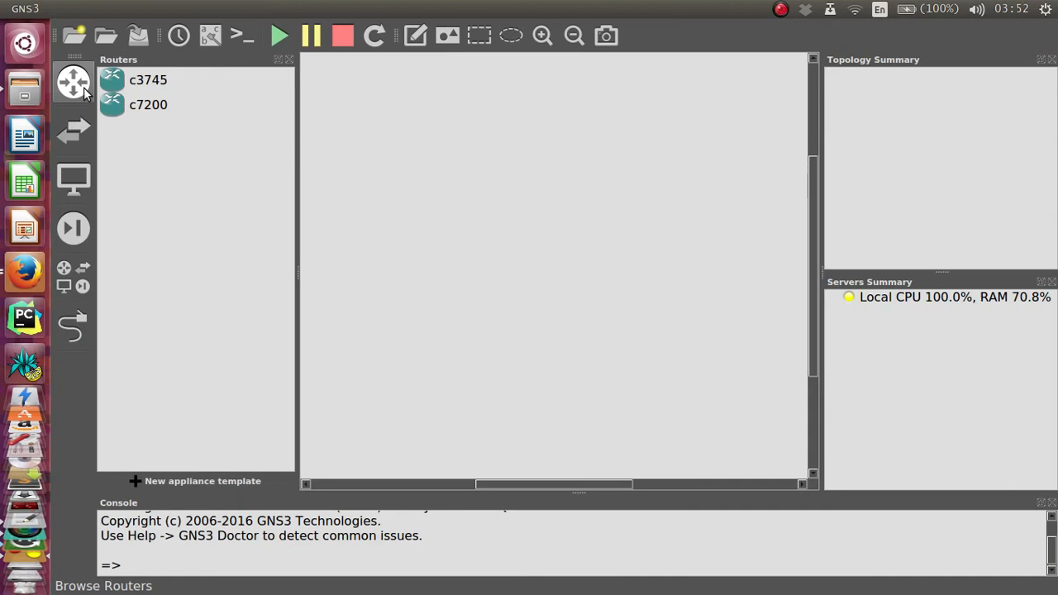
click(125, 108)
click(142, 88)
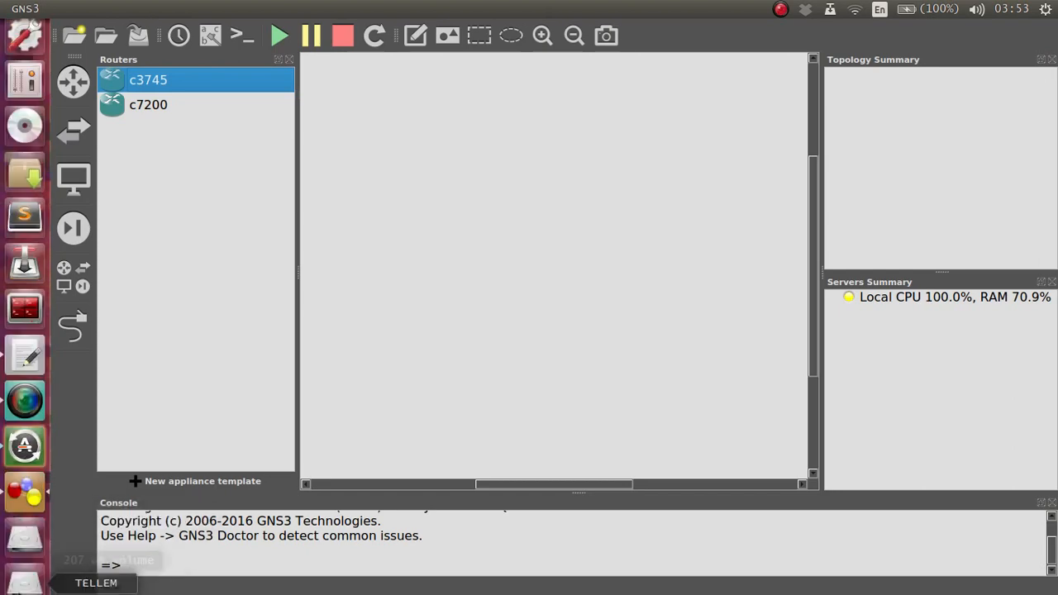
- Switch to the gedit notes and highlight the "8)Testing GNS3" heading
click(25, 451)
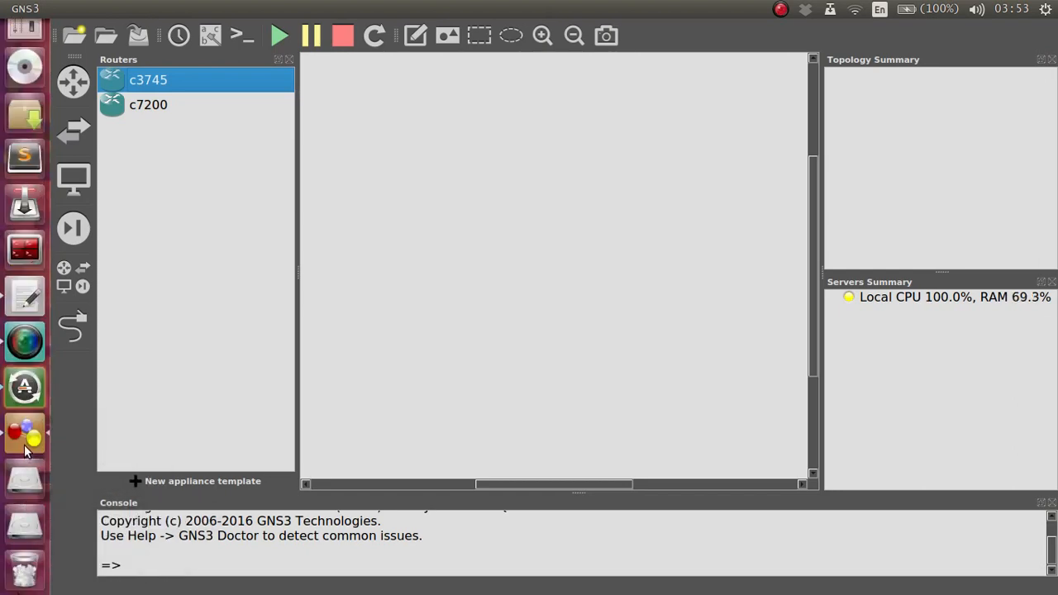
click(25, 300)
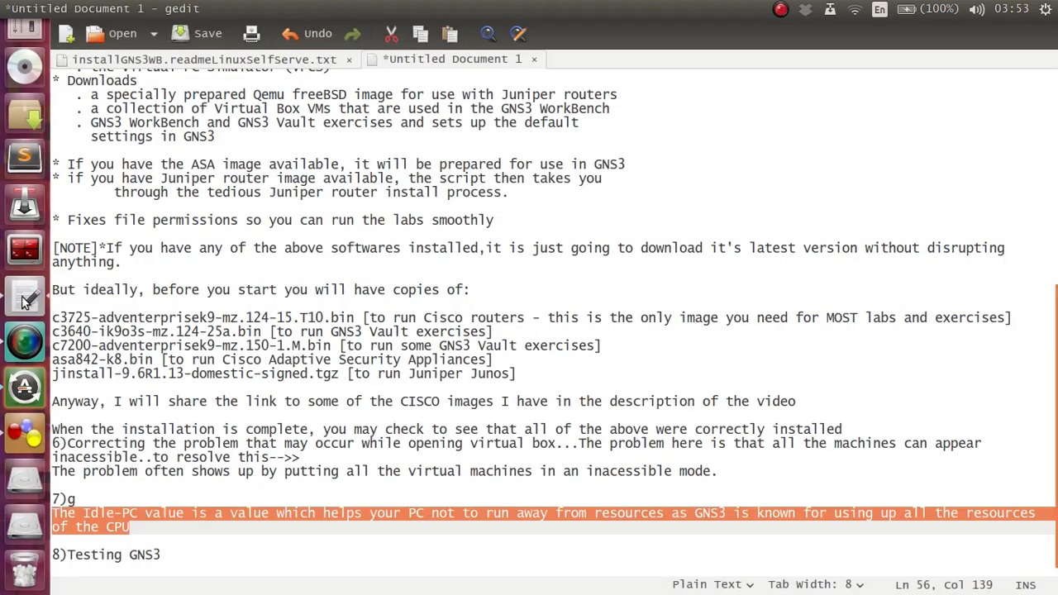
click(163, 554)
key(shift+Home)
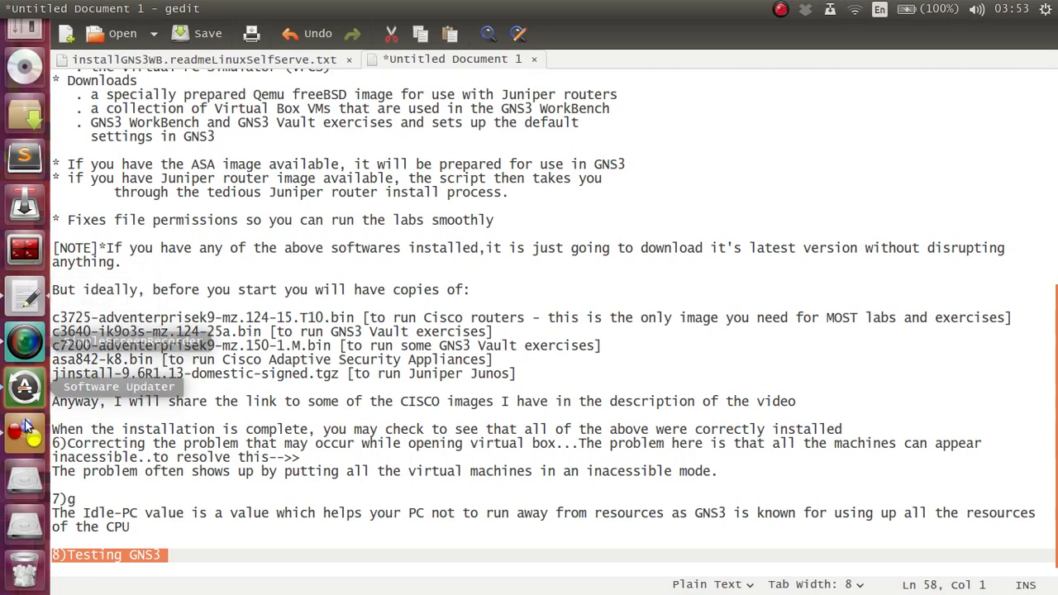
- Return to GNS3, place a c3745 router in the empty workspace and start it
click(25, 438)
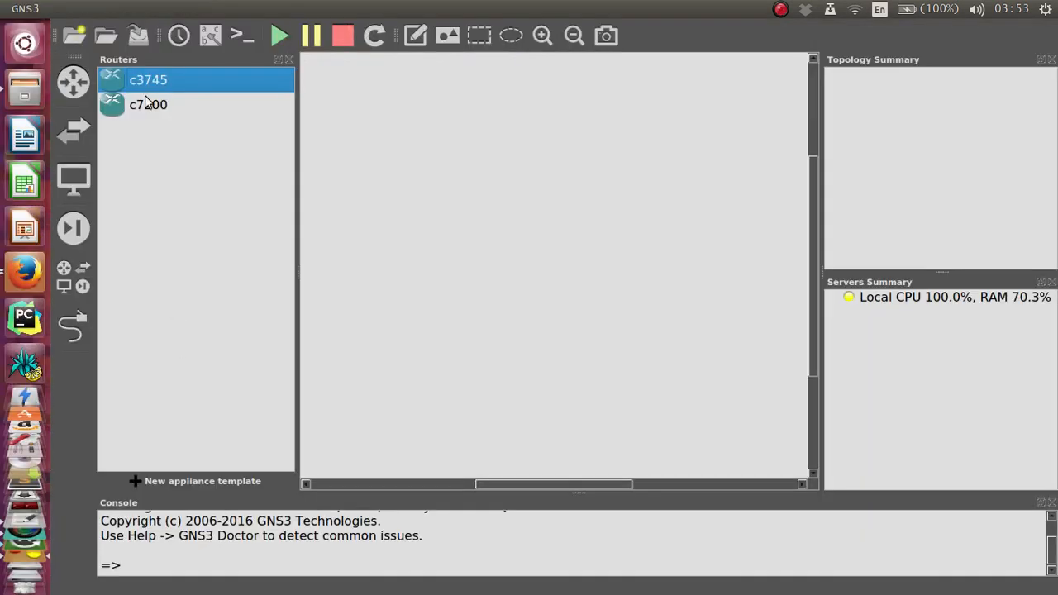
drag(153, 92, 637, 259)
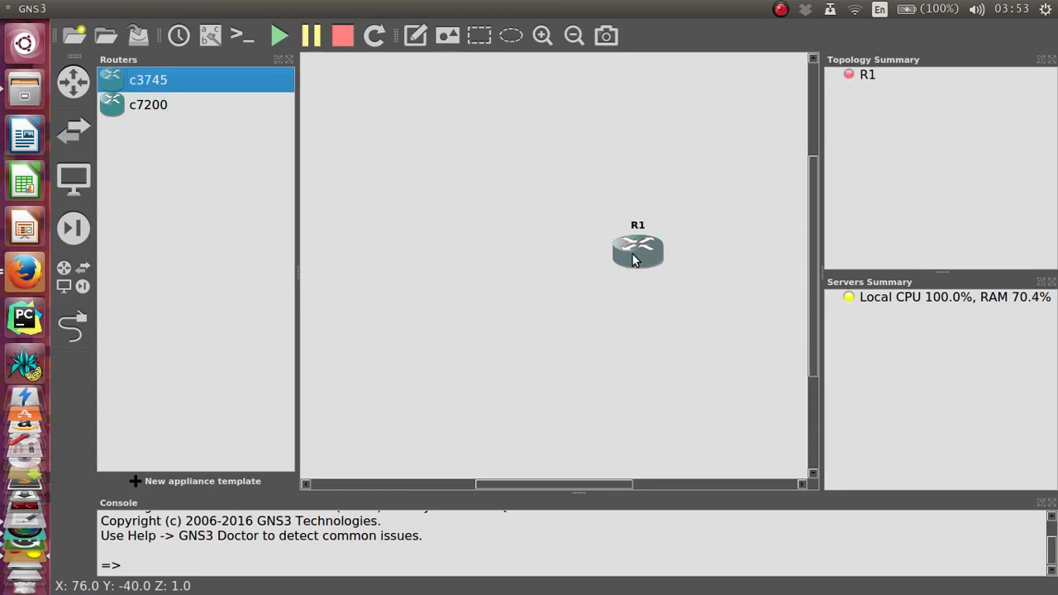
right_click(633, 259)
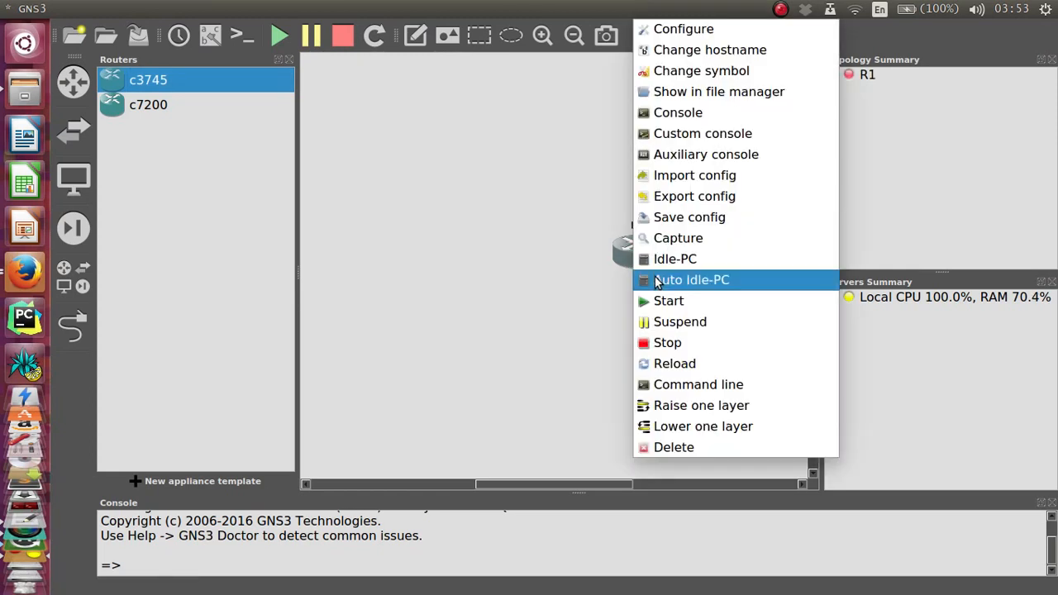
click(665, 303)
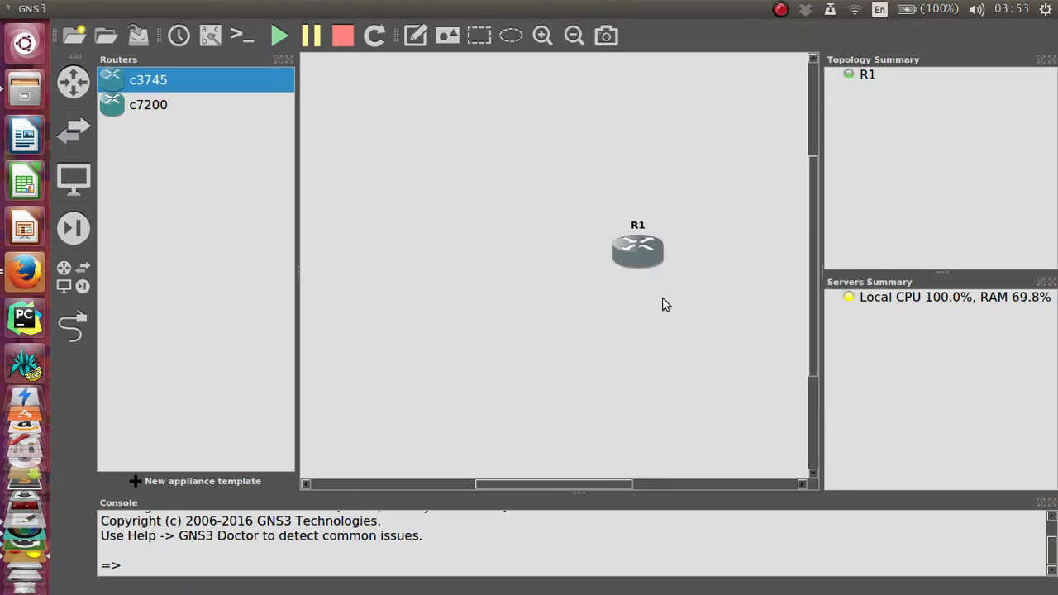
- Open the console of router R1 and move its terminal window clear of the device list
right_click(638, 260)
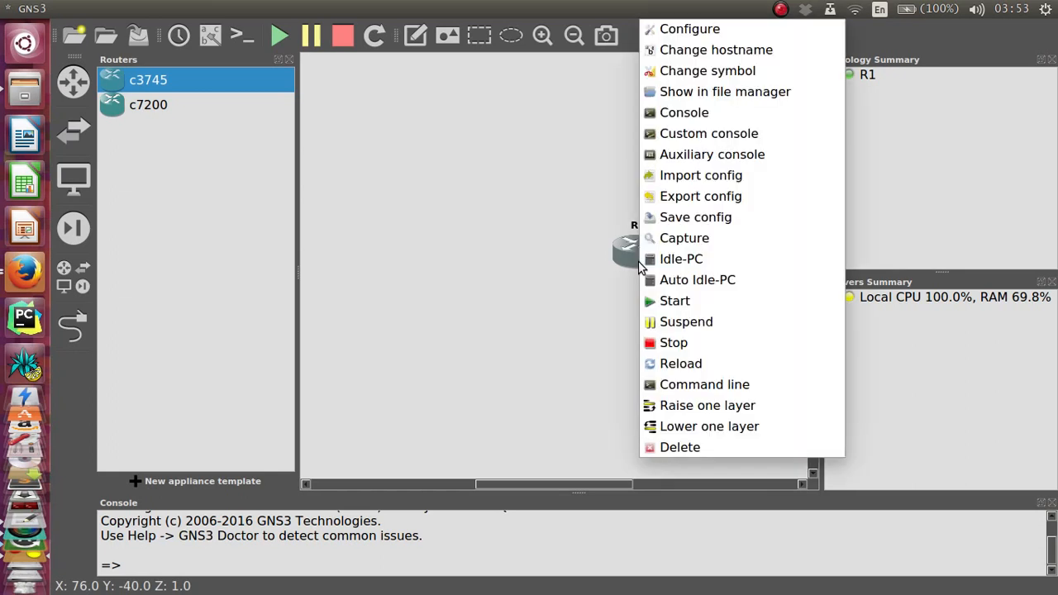
click(694, 108)
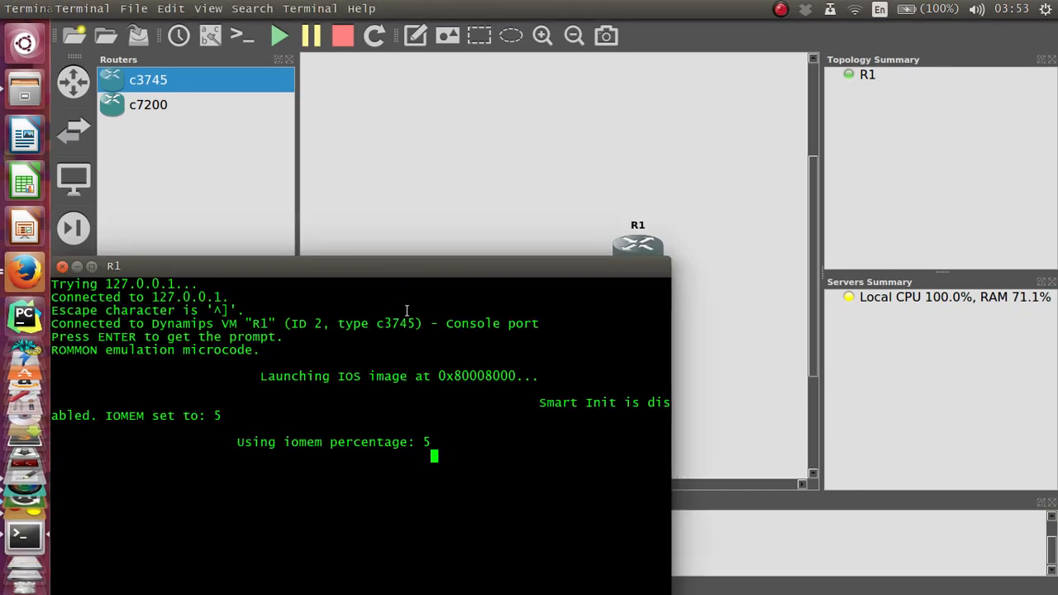
drag(412, 258, 847, 138)
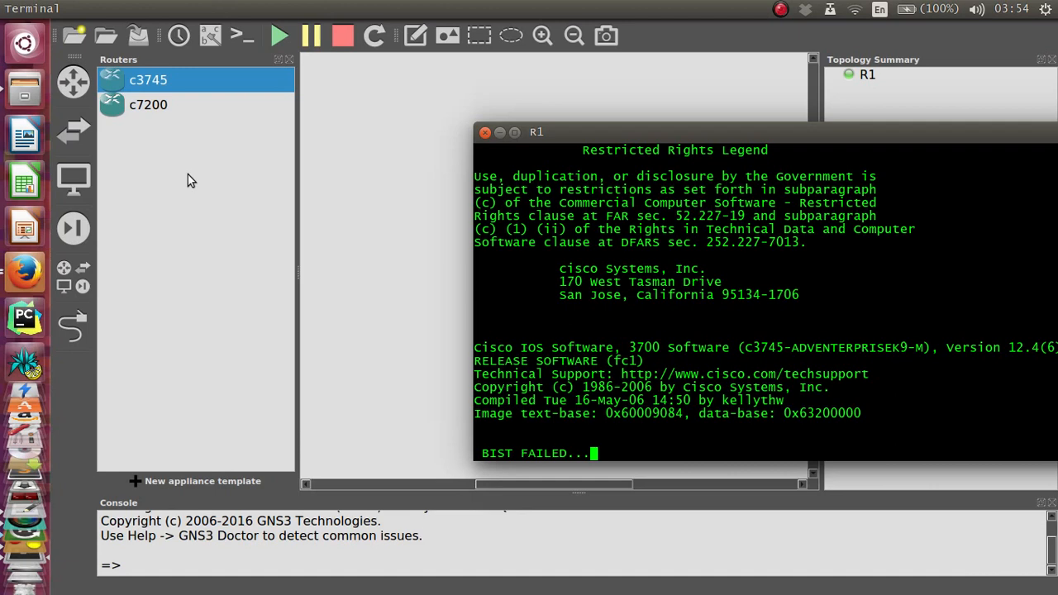
- Delete the Linux Microcore 3.8.2 template from the end devices
click(80, 182)
click(80, 181)
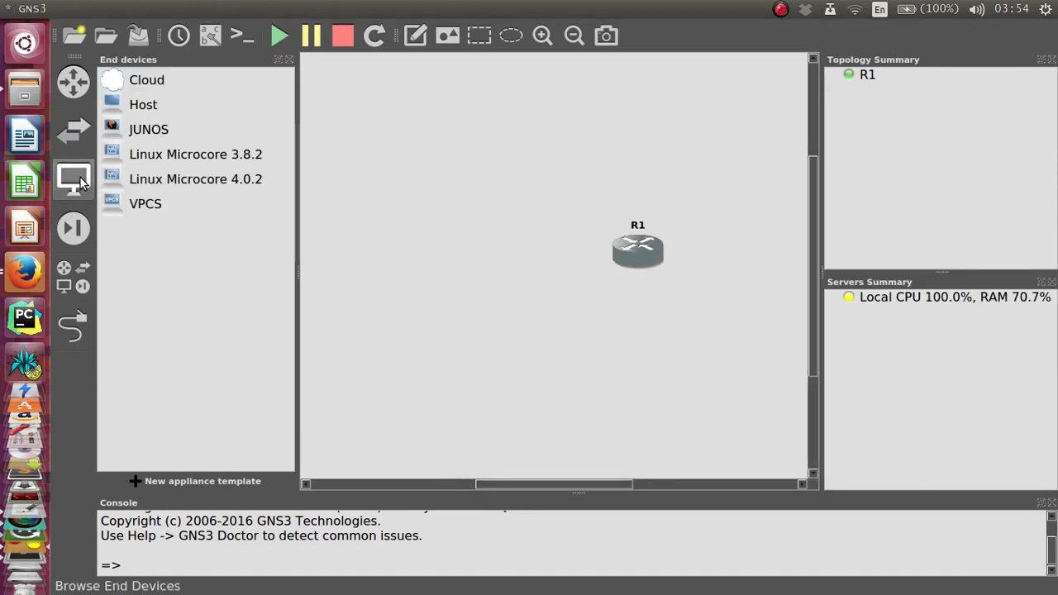
click(160, 155)
key(Down)
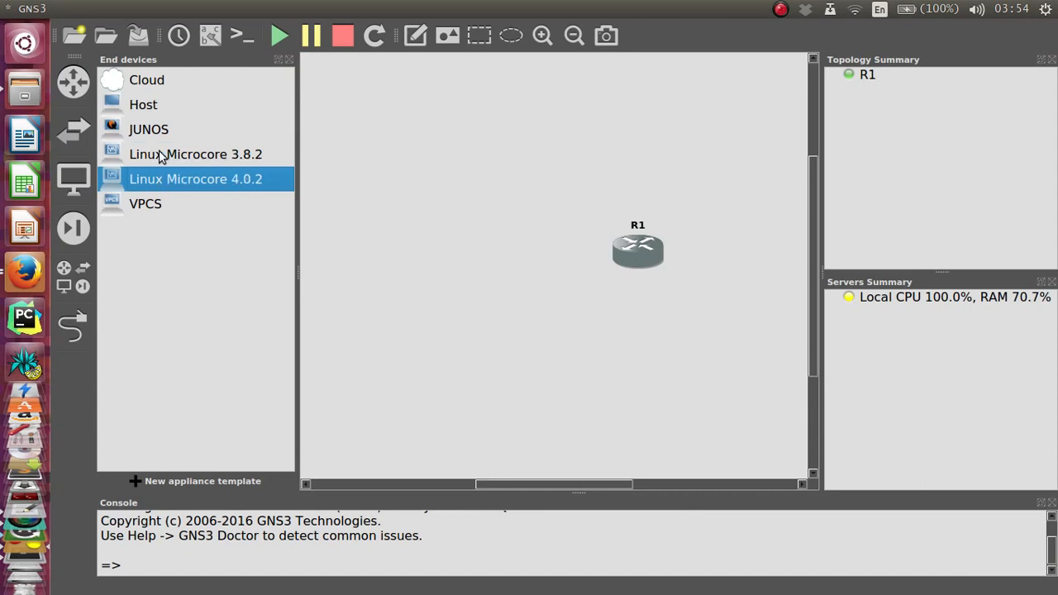
right_click(161, 154)
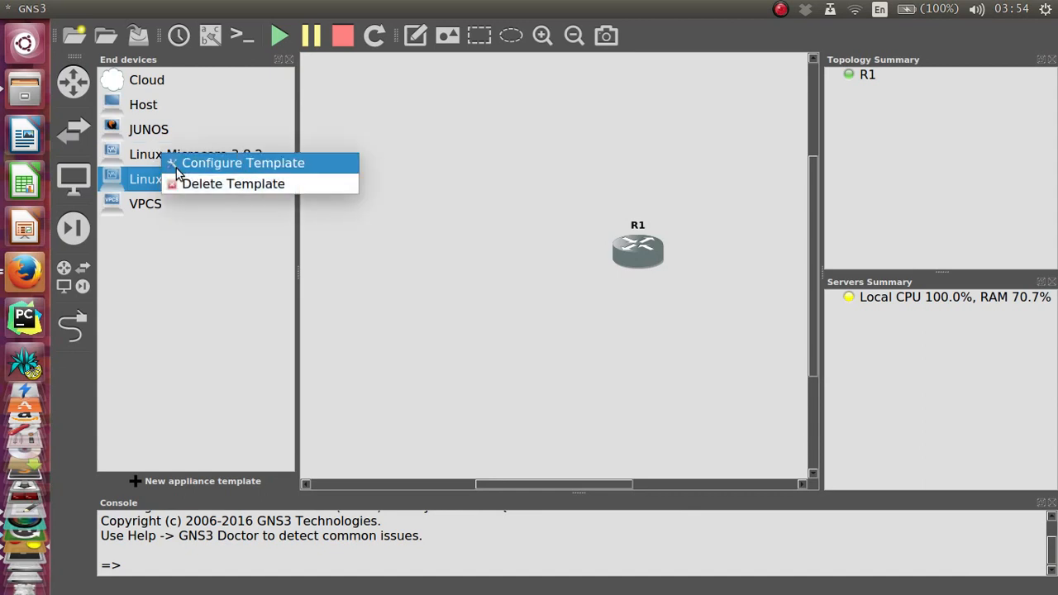
click(135, 157)
right_click(135, 156)
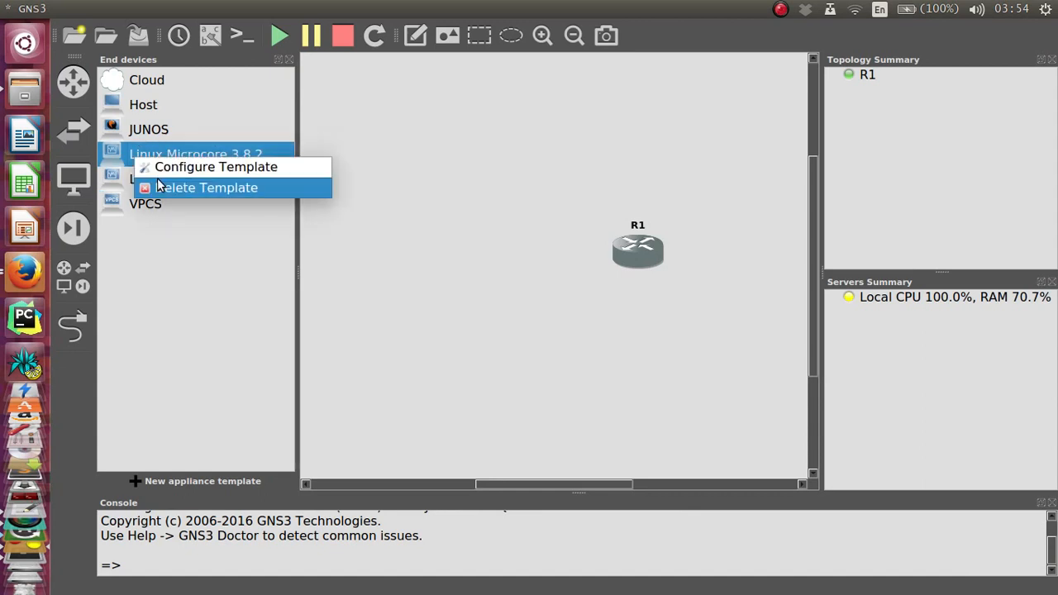
click(161, 186)
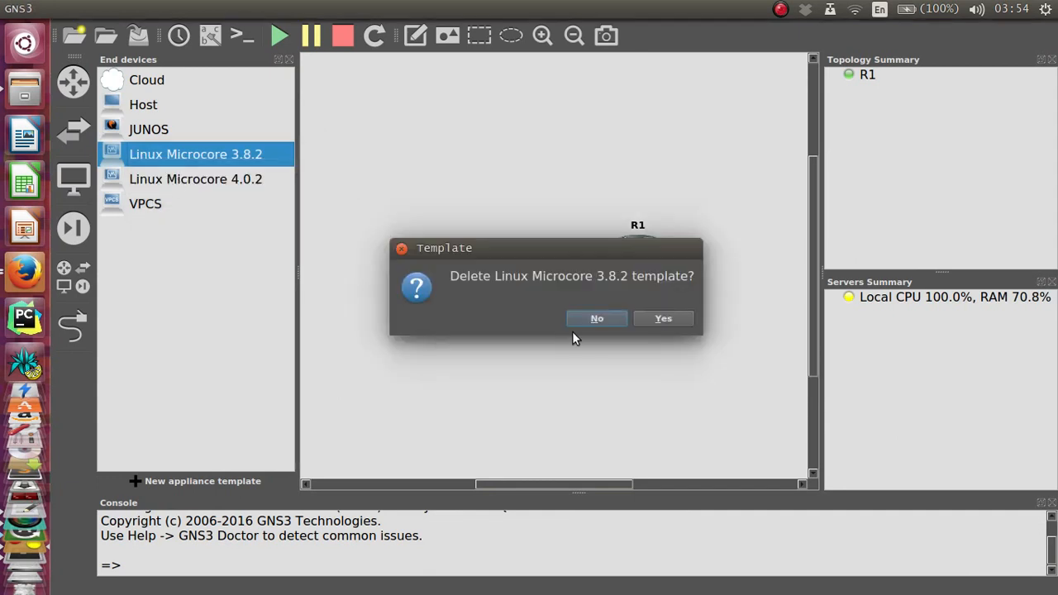
click(664, 319)
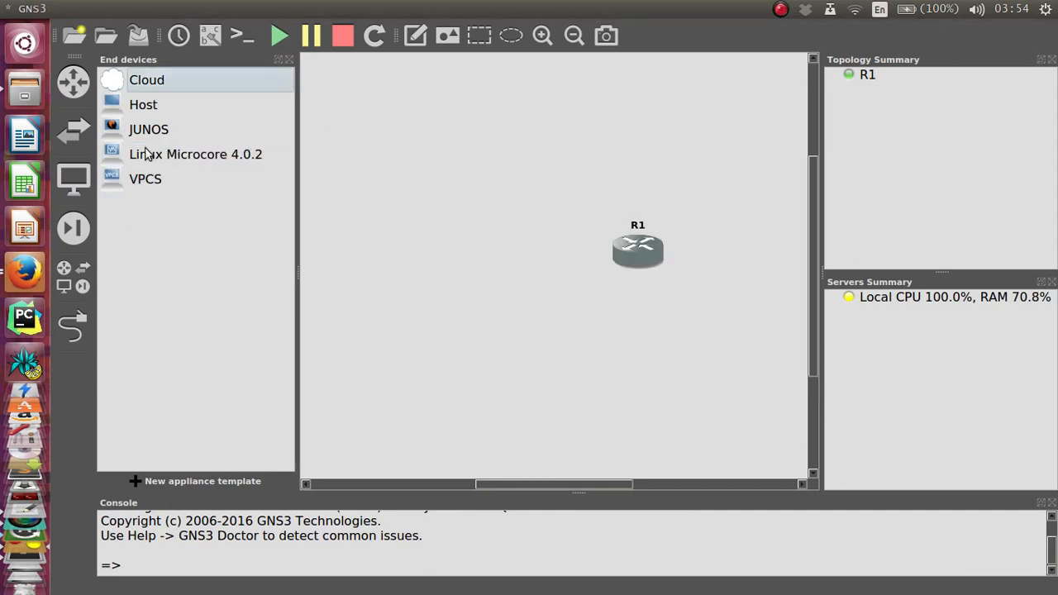
- Delete the Linux Microcore 4.0.2 template from the end devices
click(146, 155)
right_click(146, 154)
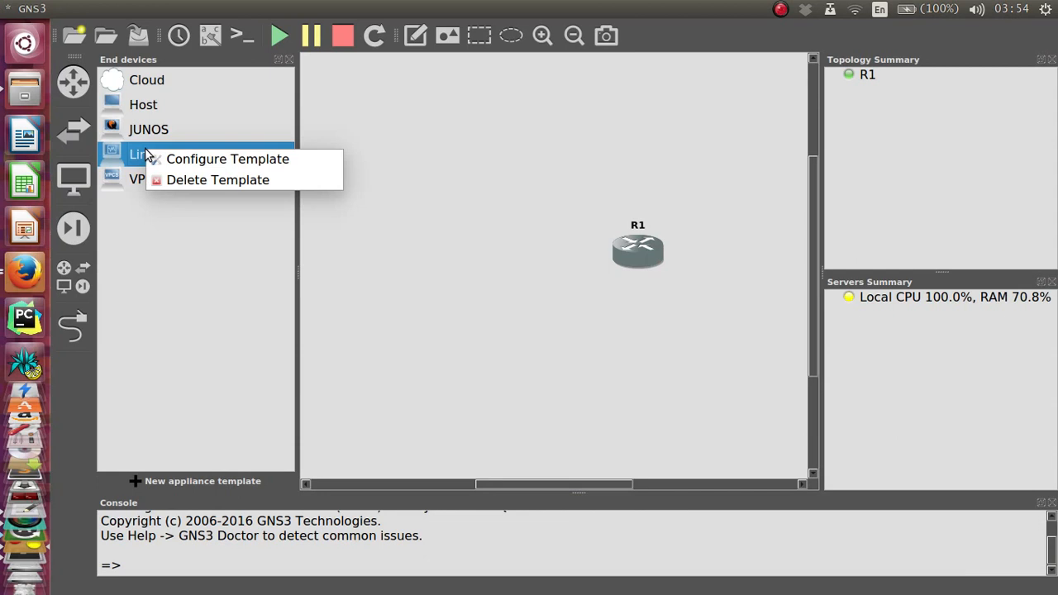
click(174, 179)
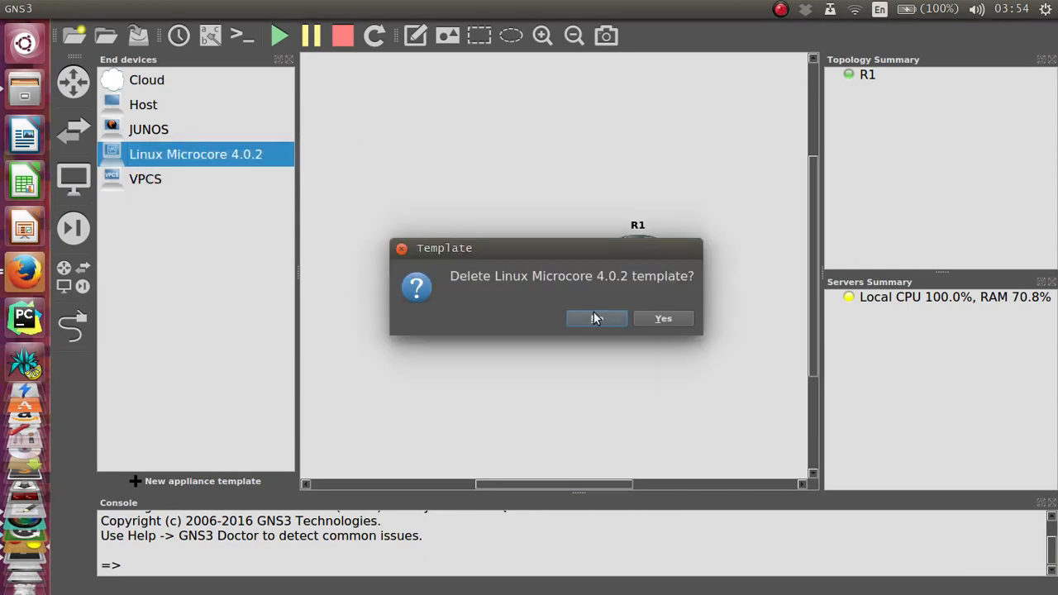
click(640, 318)
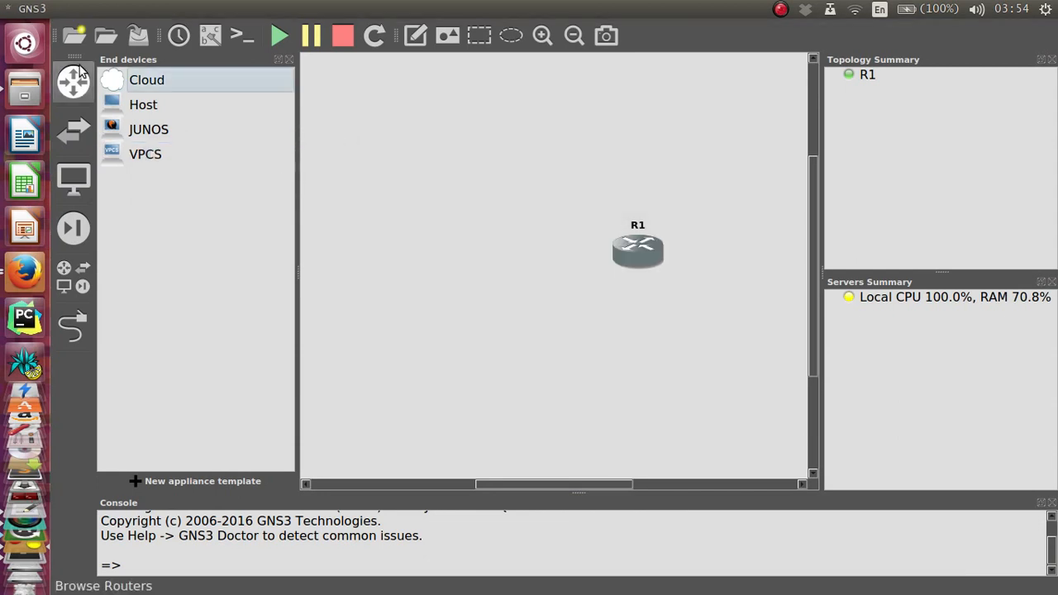
- Create a VirtualBox VM template from the Linux2 machine in the preferences and save the settings
click(105, 8)
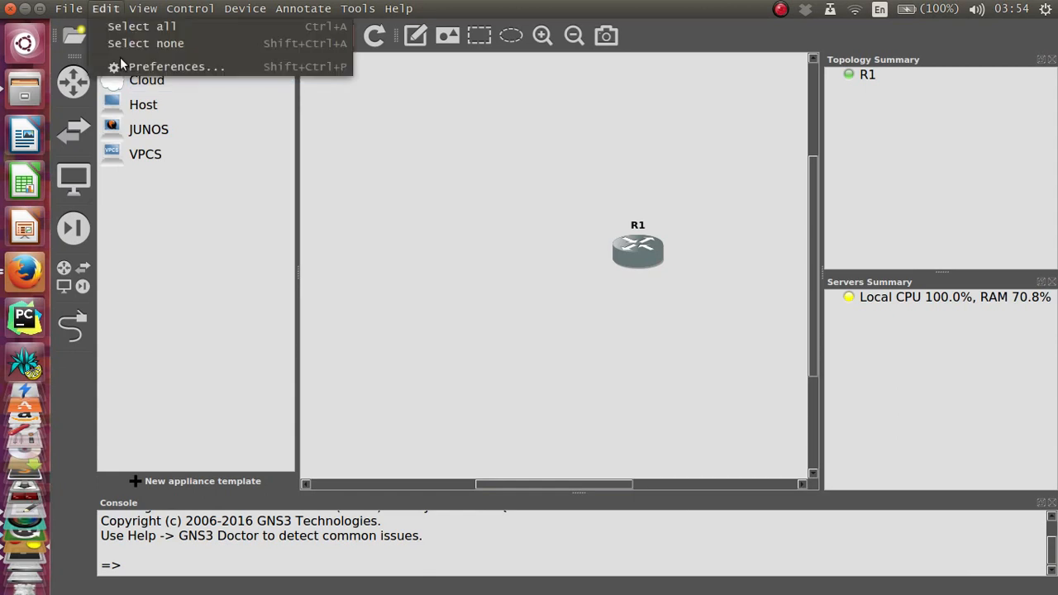
click(121, 66)
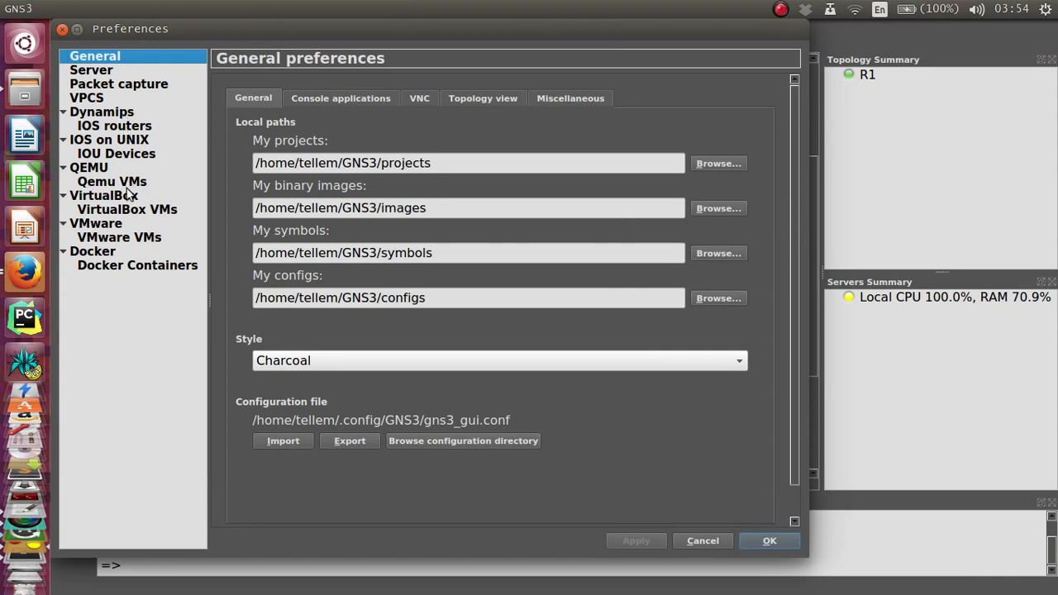
click(130, 211)
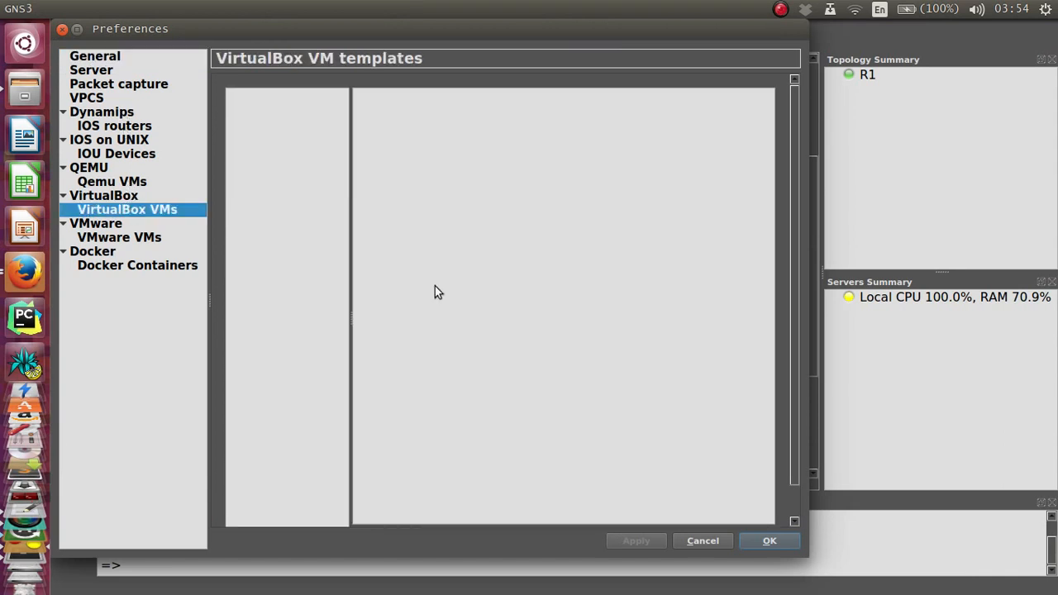
scroll(793, 290, down, 2)
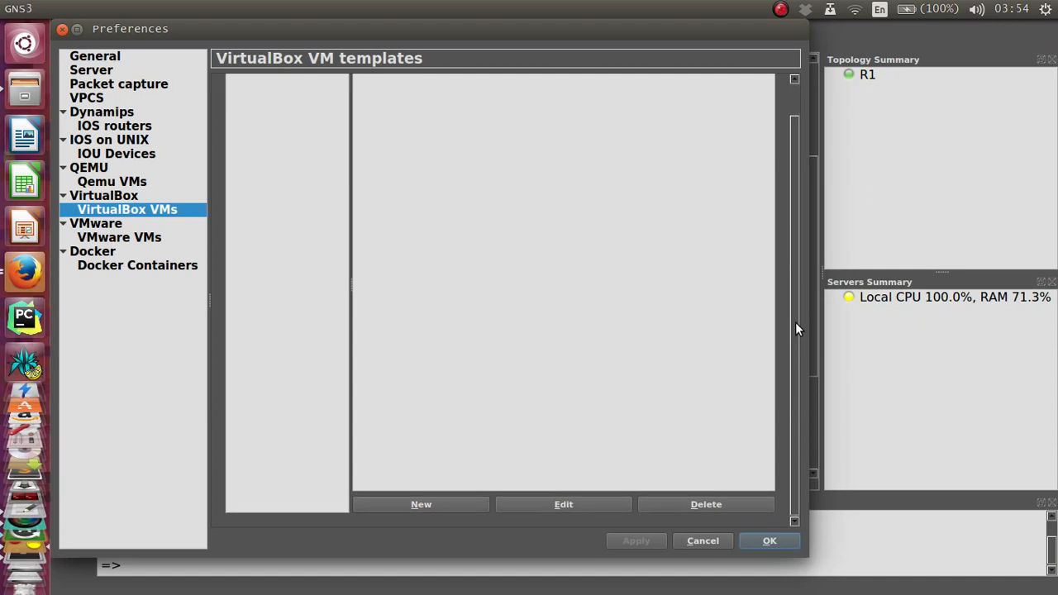
click(456, 501)
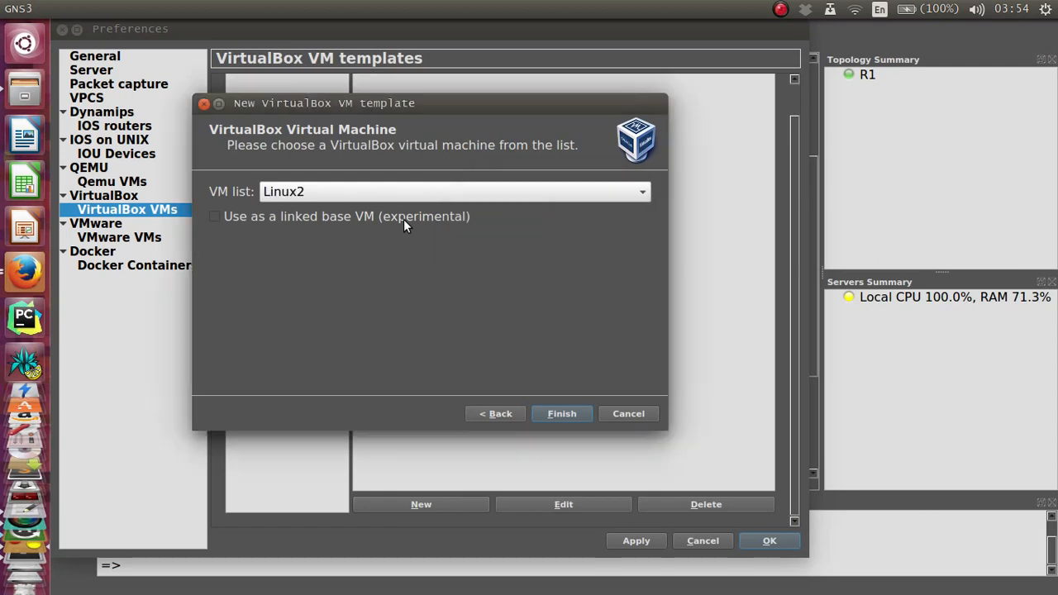
click(475, 191)
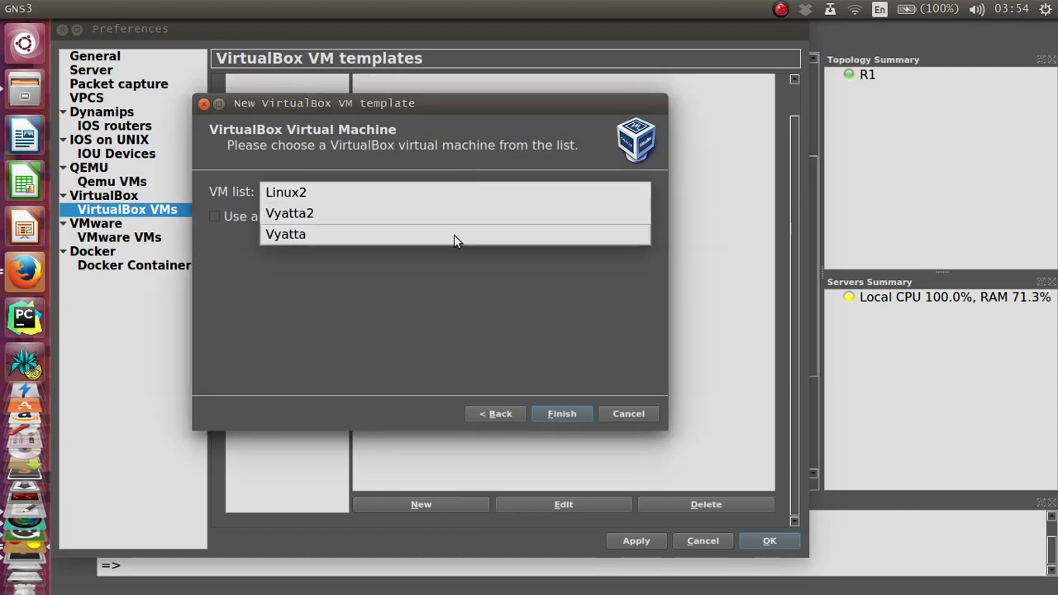
click(474, 191)
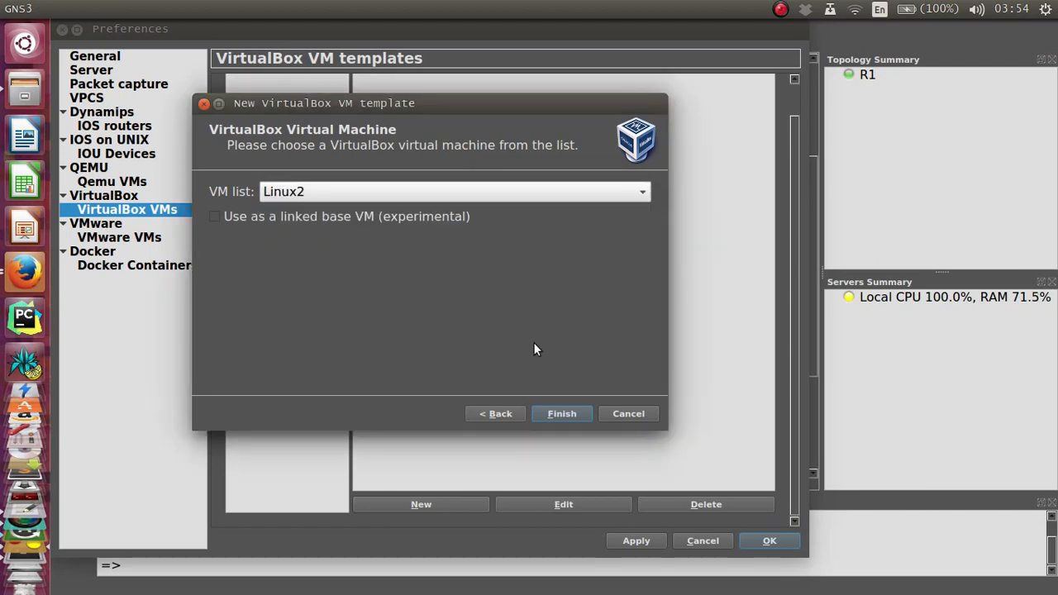
click(562, 414)
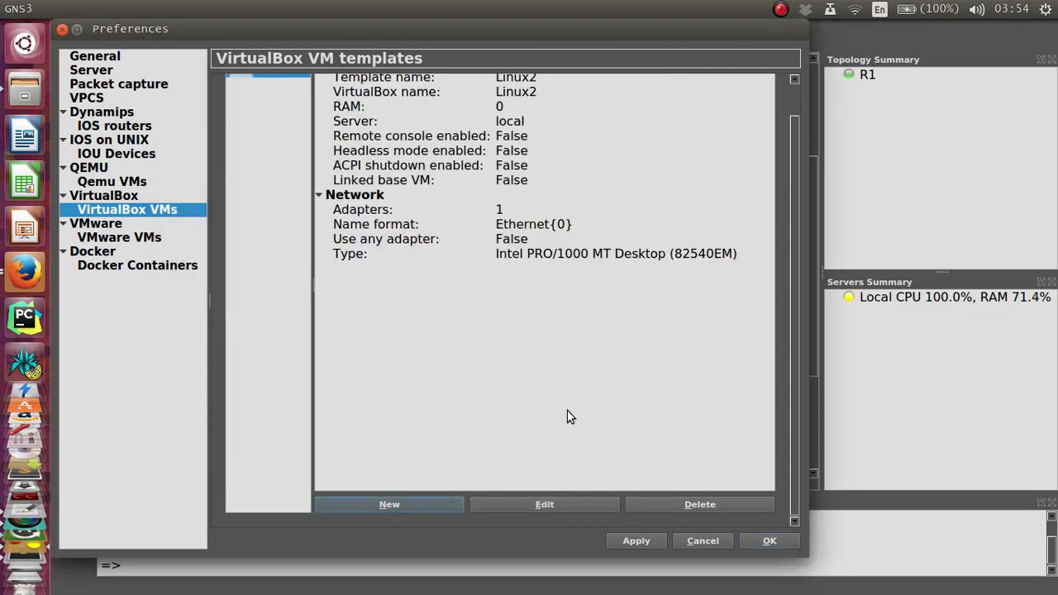
scroll(789, 365, up, 1)
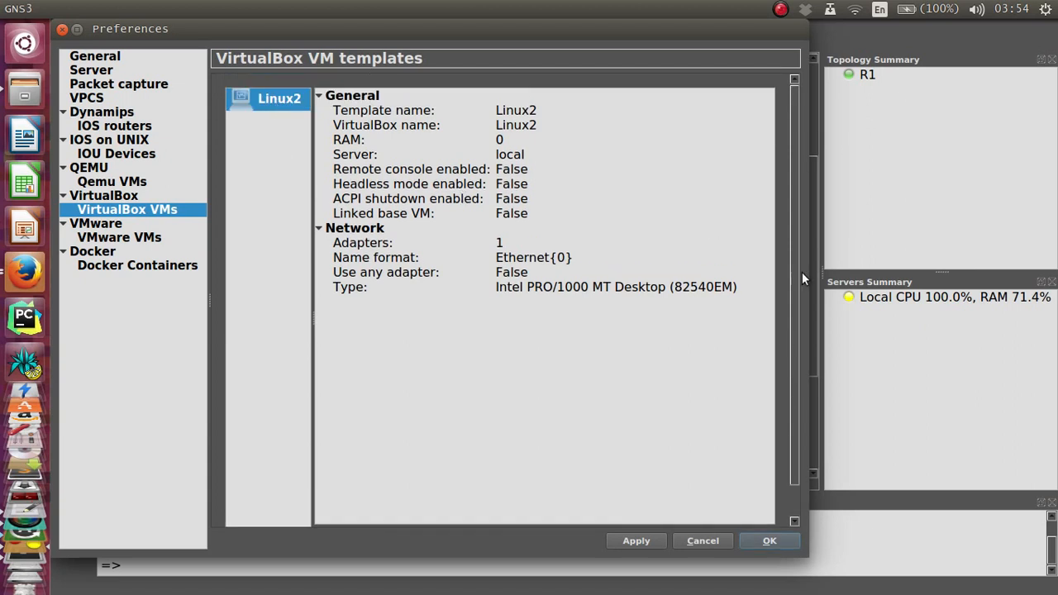
scroll(790, 343, down, 1)
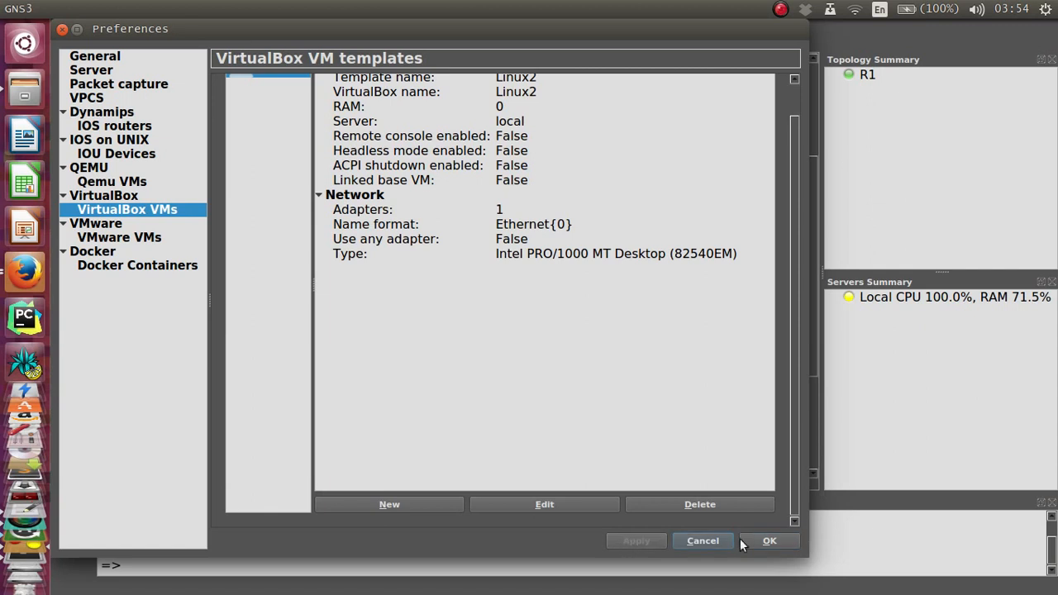
click(764, 541)
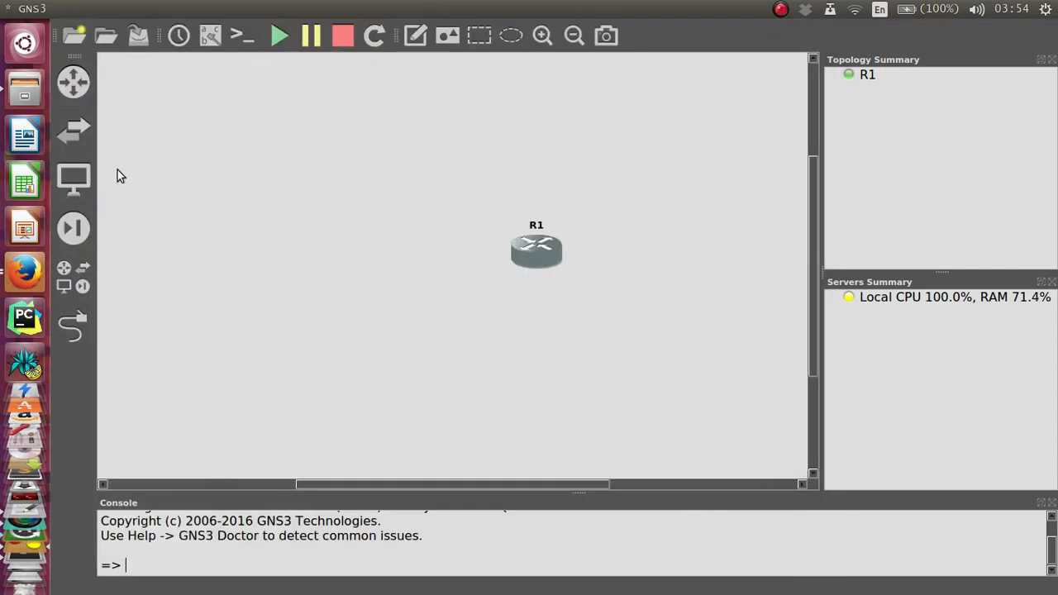
- Place a Linux2 virtual machine in the workspace up and left of R1 and set its network adapters to 4
click(91, 179)
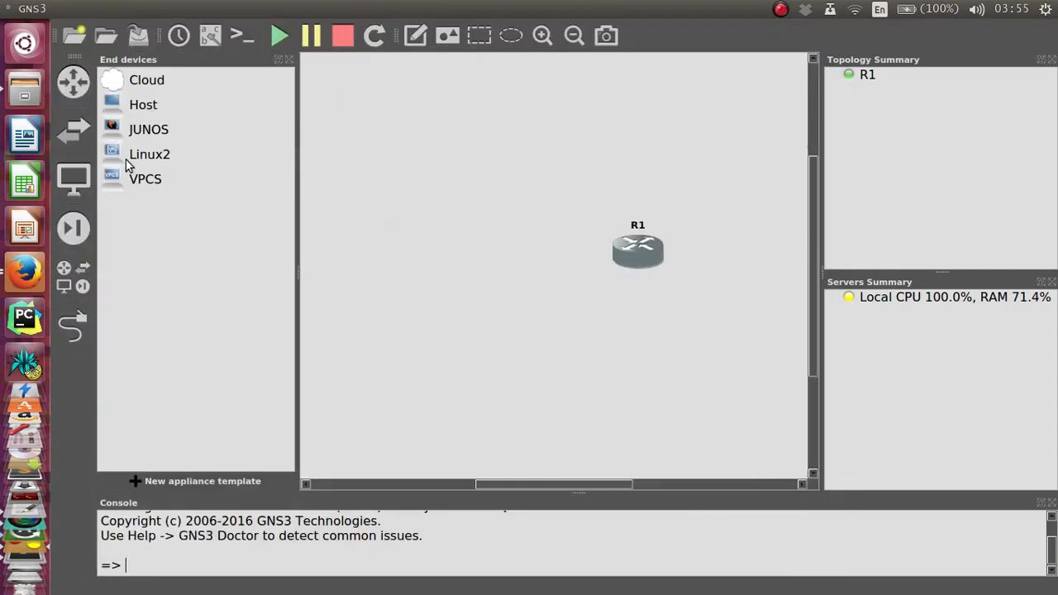
drag(153, 157, 433, 157)
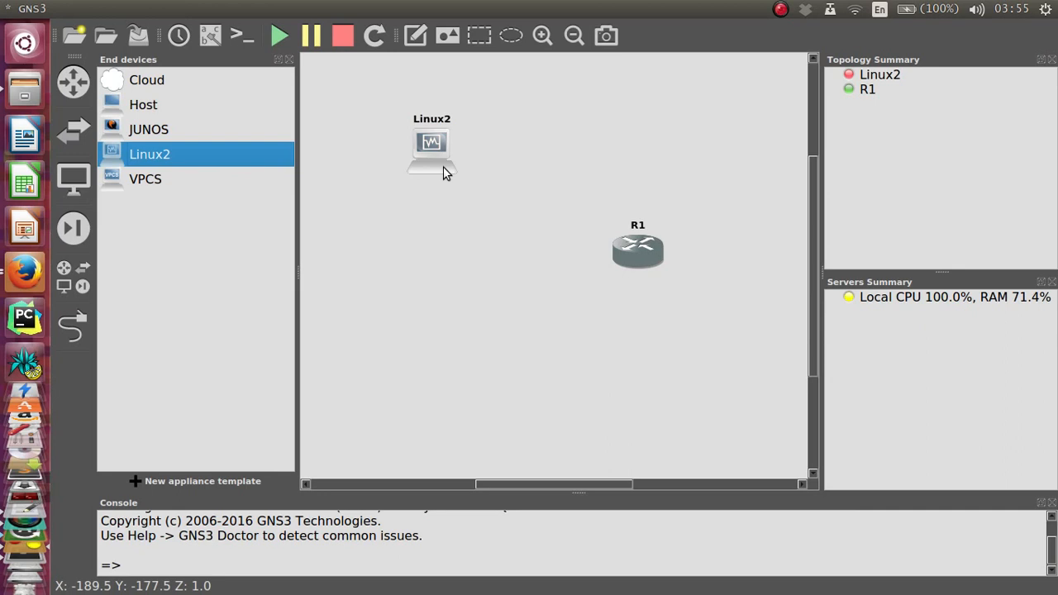
right_click(442, 172)
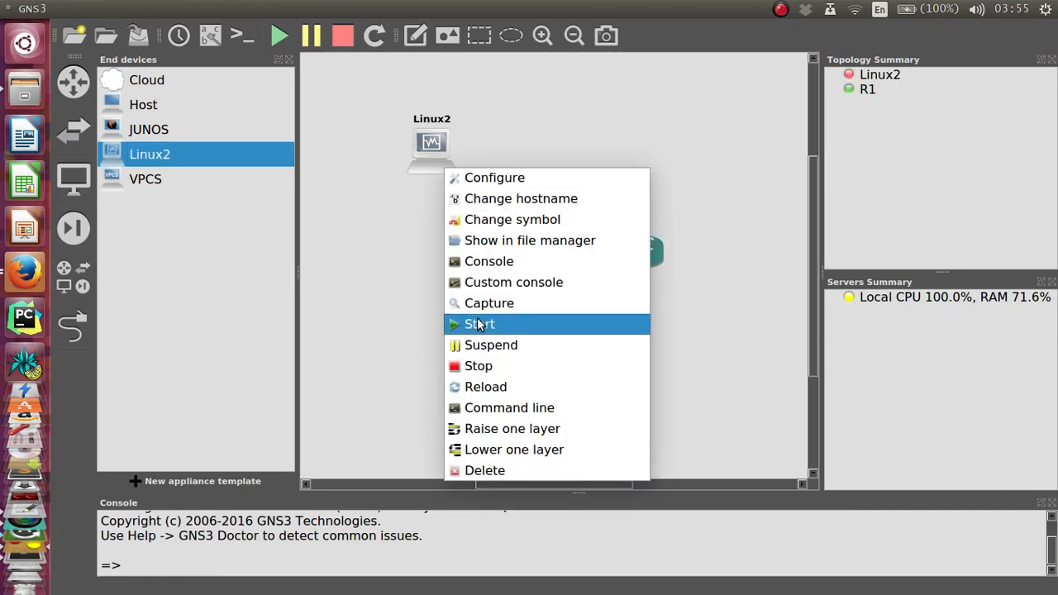
click(537, 177)
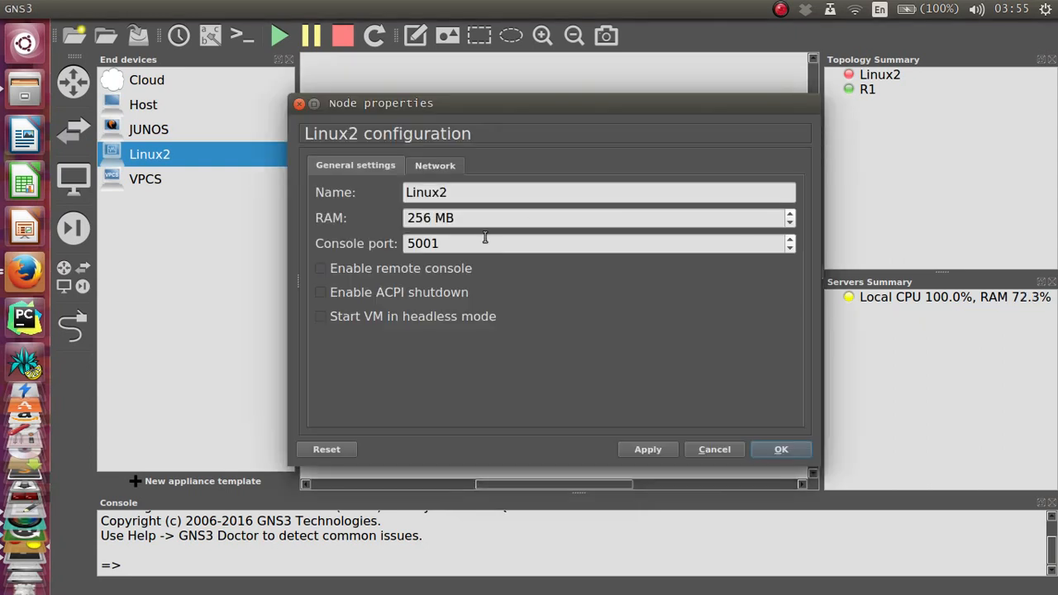
click(423, 166)
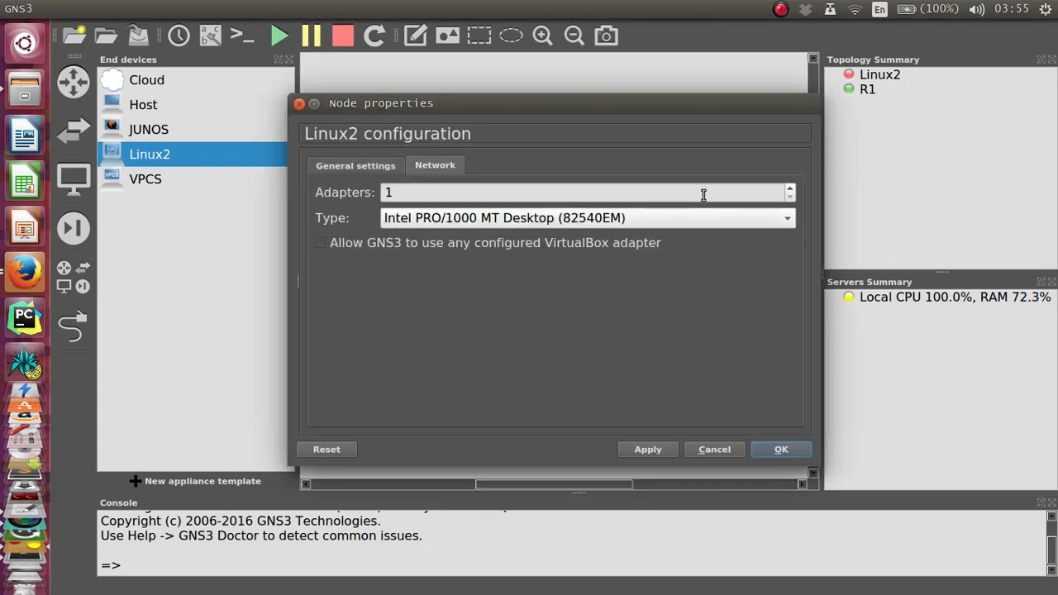
click(791, 189)
click(792, 188)
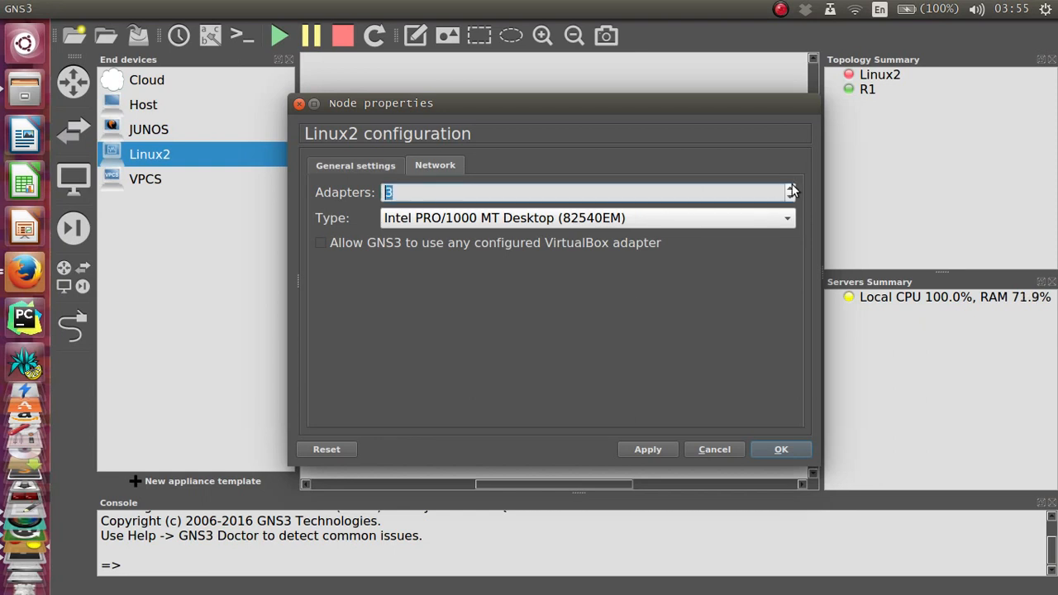
click(791, 189)
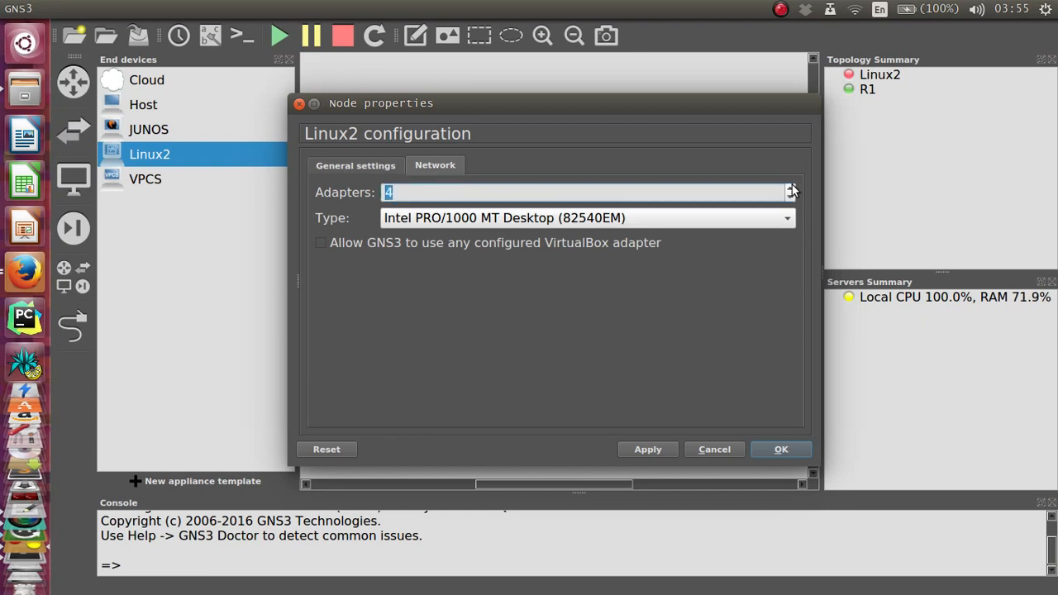
click(666, 450)
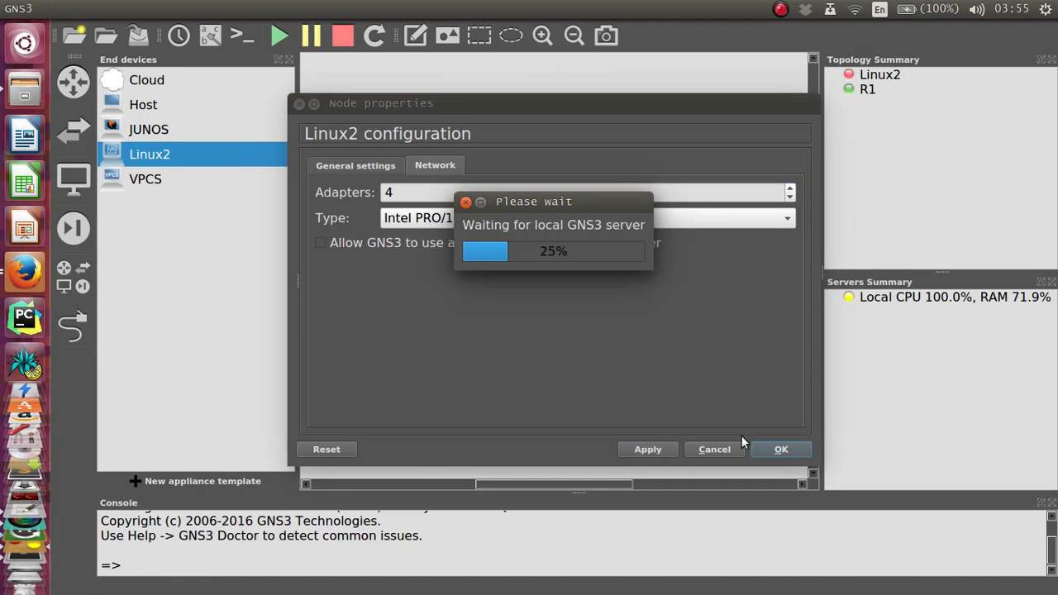
click(780, 449)
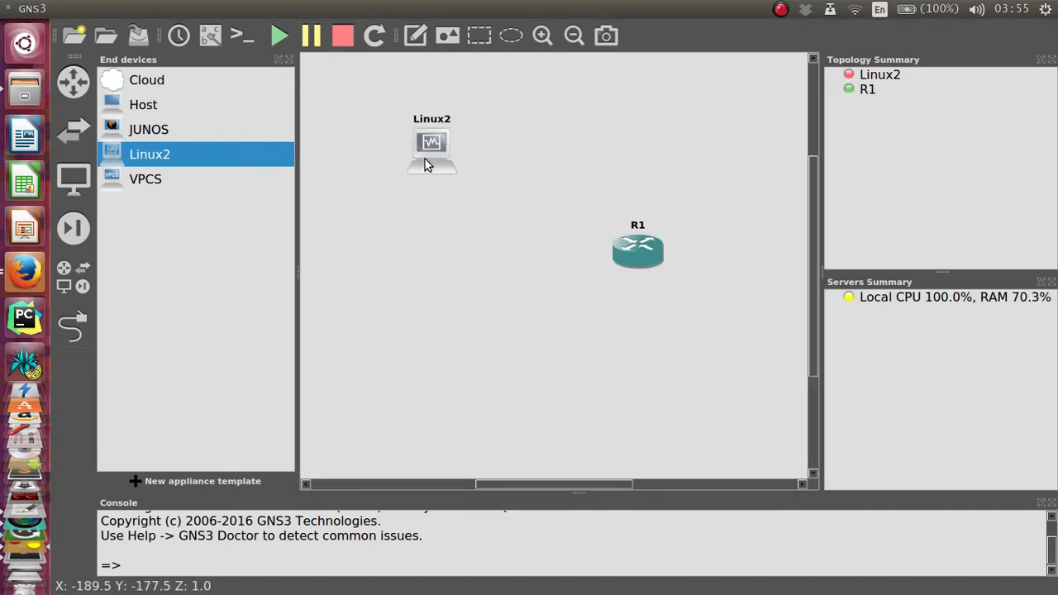
- Try to start the Linux2 virtual machine
right_click(425, 158)
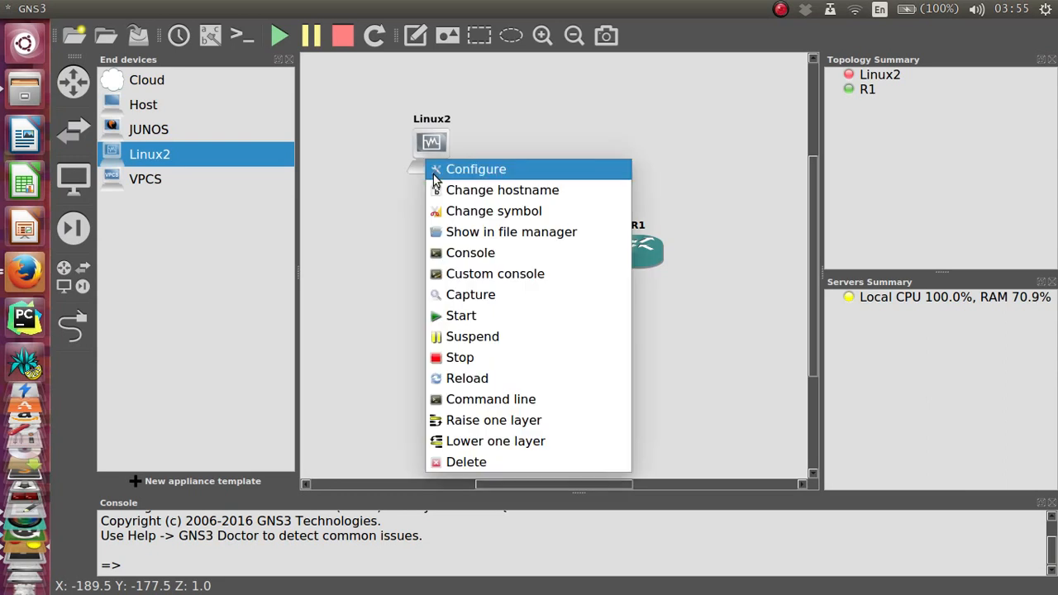
click(456, 320)
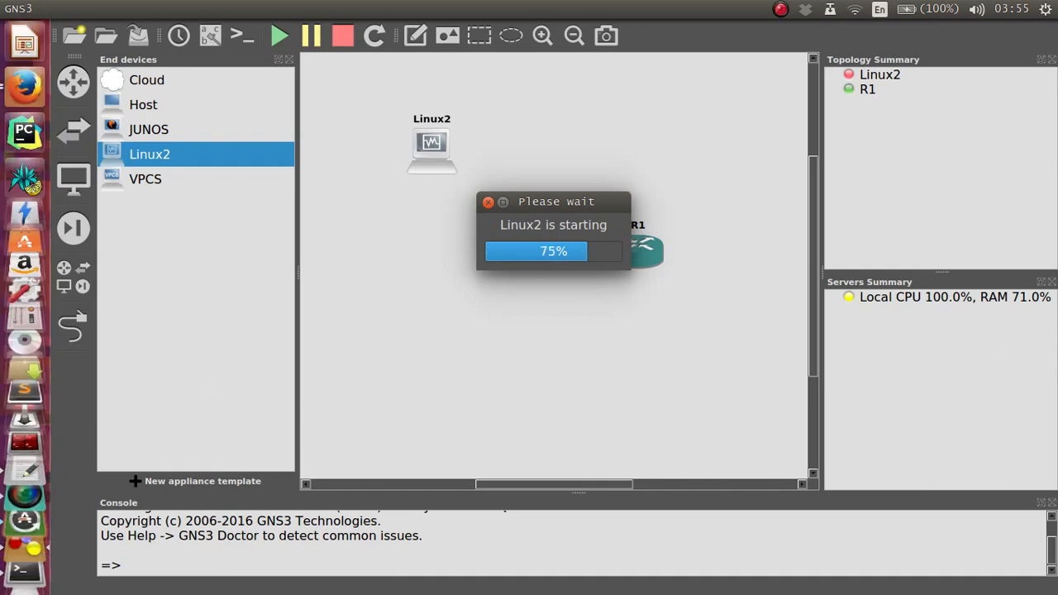
- Display the running configuration of R1 with "show run" in its console and move the terminal window fully into view
click(28, 436)
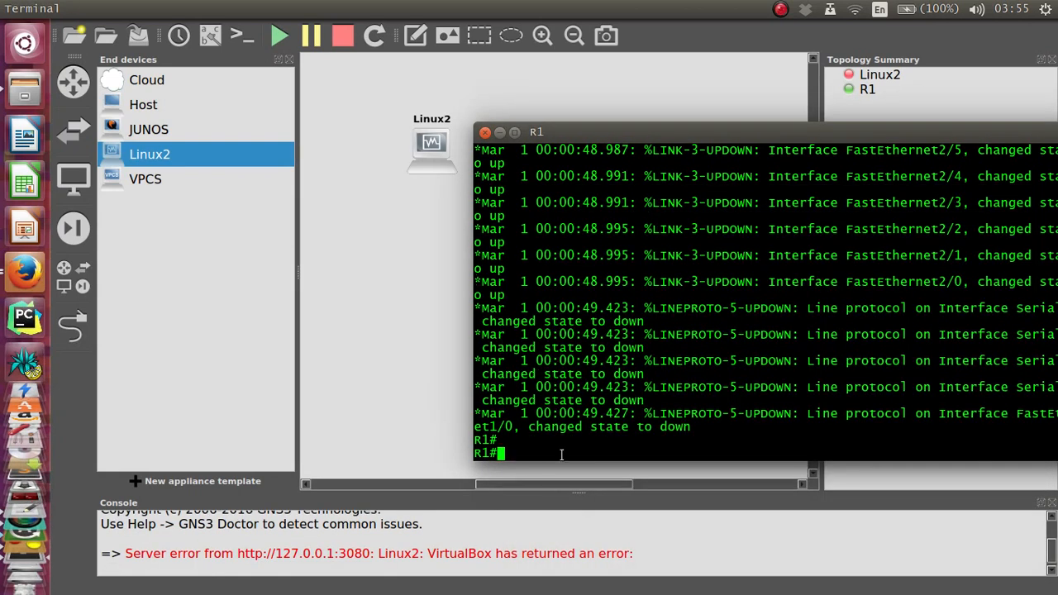
text(show run)
key(Return)
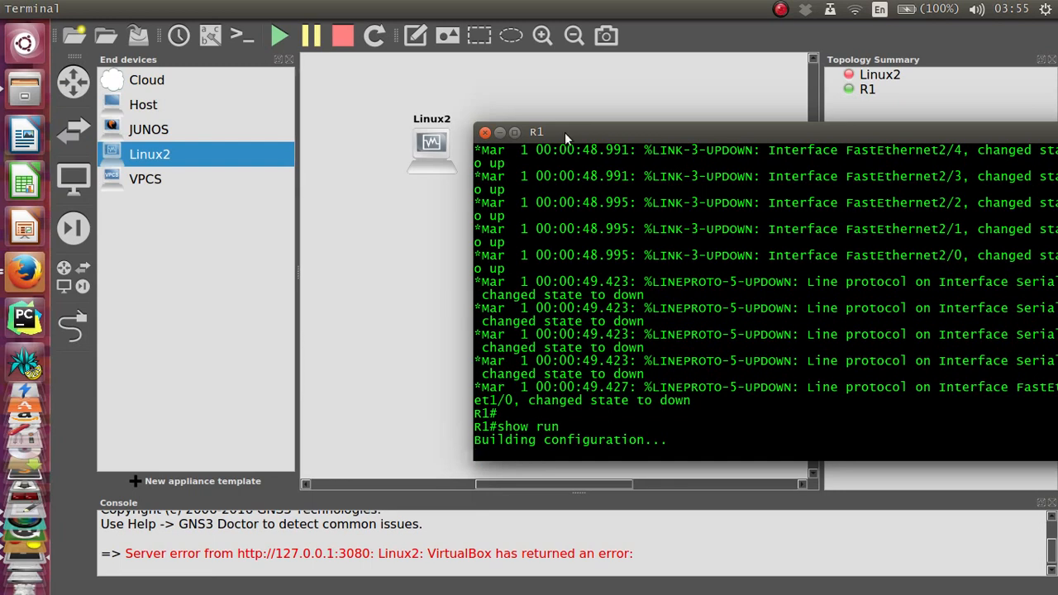
drag(565, 133, 500, 139)
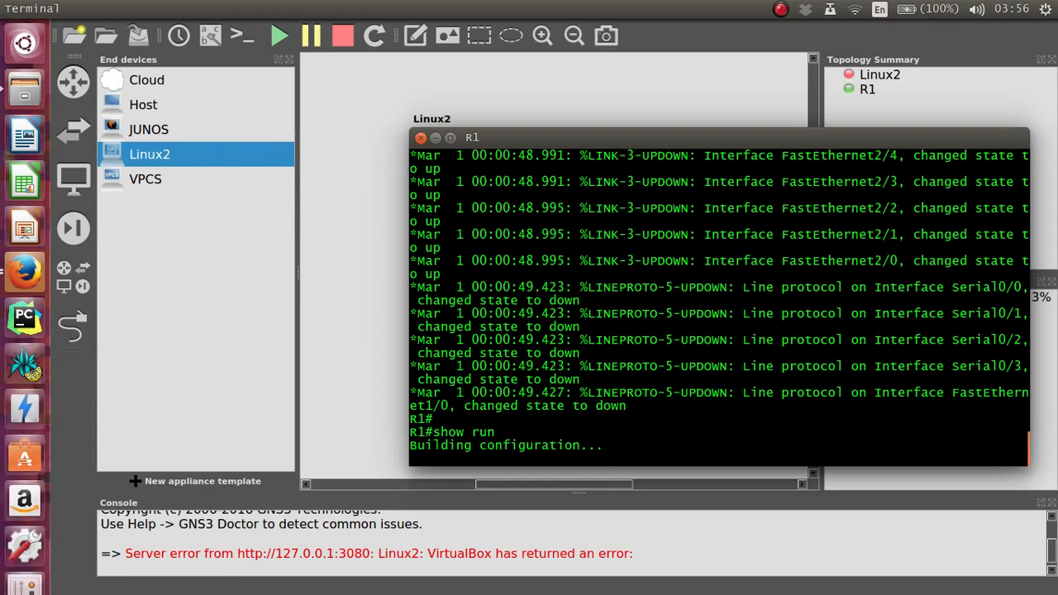
drag(499, 137, 334, 68)
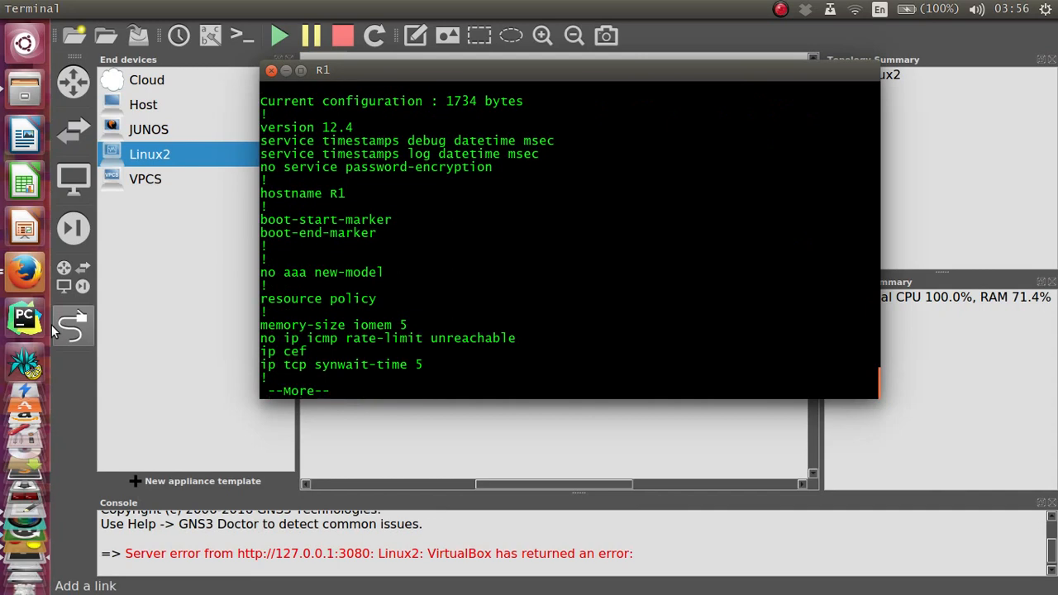
- Switch to the untitled gedit document and add the line "THANKS FOR WATCHING!!!!" several blank lines below "8)Testing GNS3"
scroll(24, 372, down, 5)
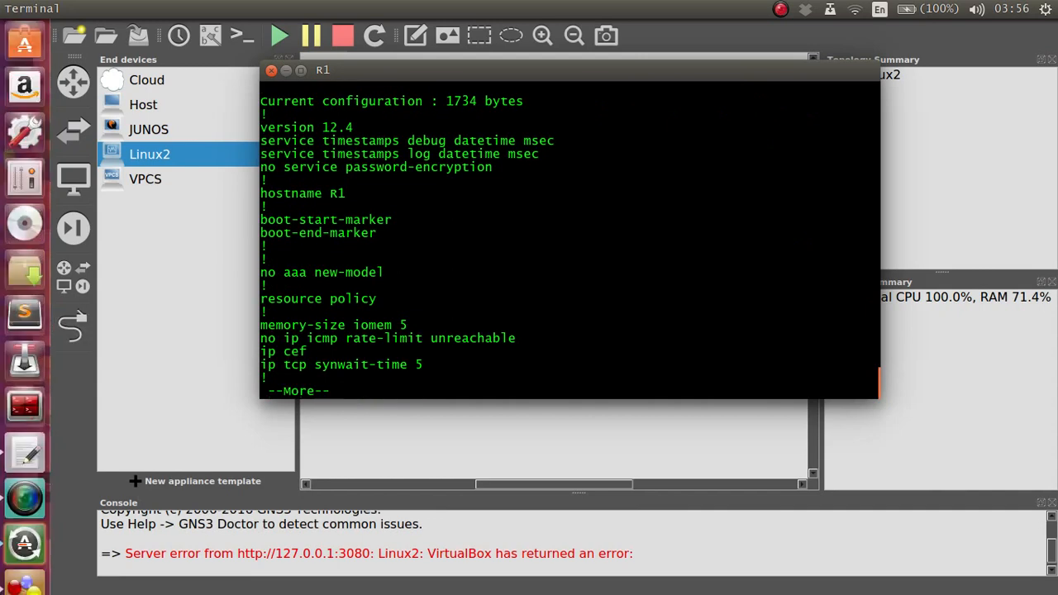
scroll(24, 413, down, 1)
click(24, 413)
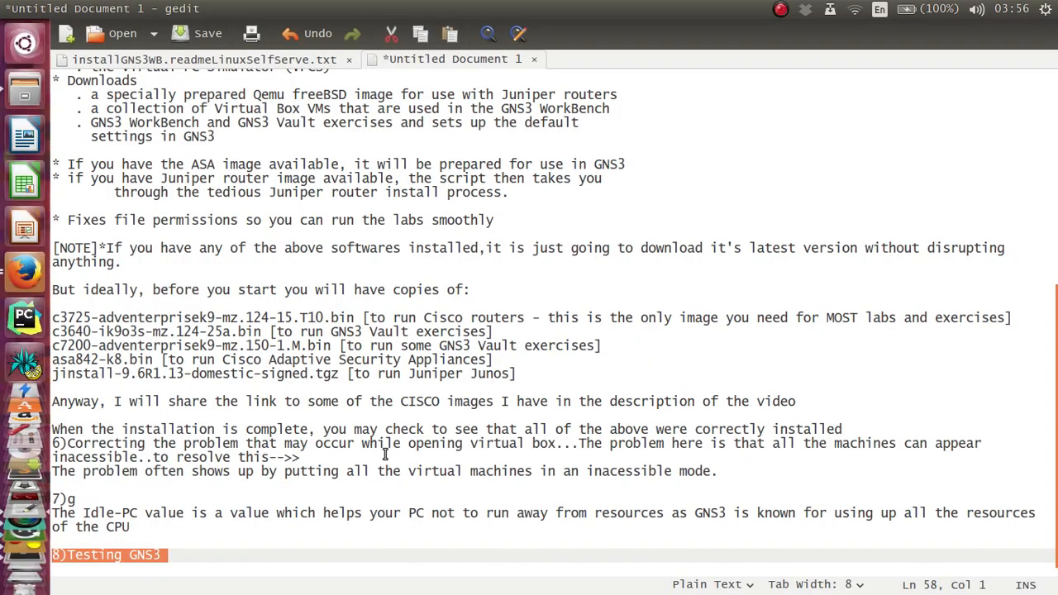
click(358, 536)
key(Down)
key(Down)
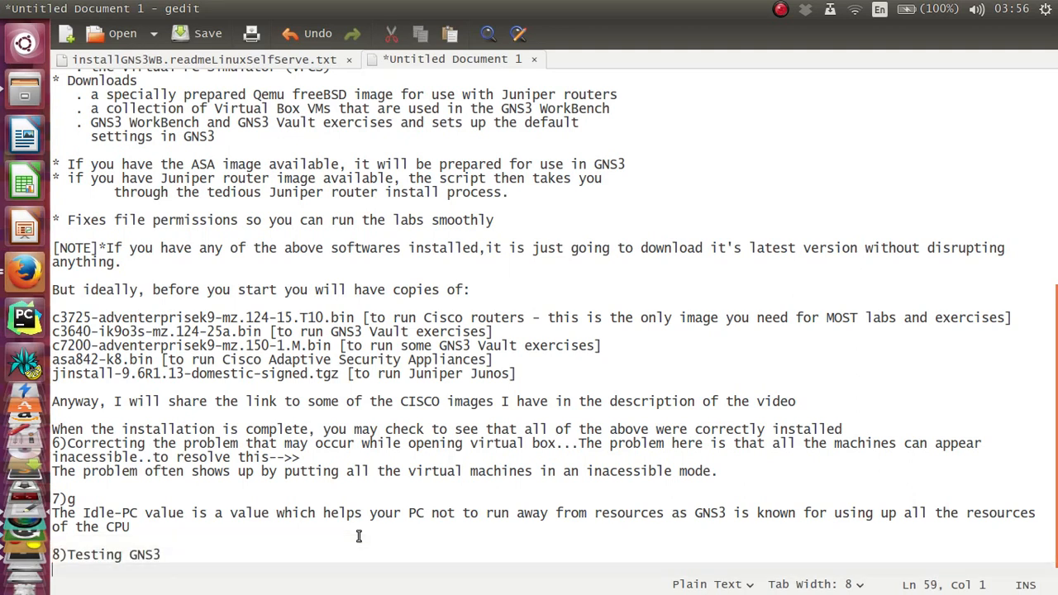
key(Return)
key(Return)
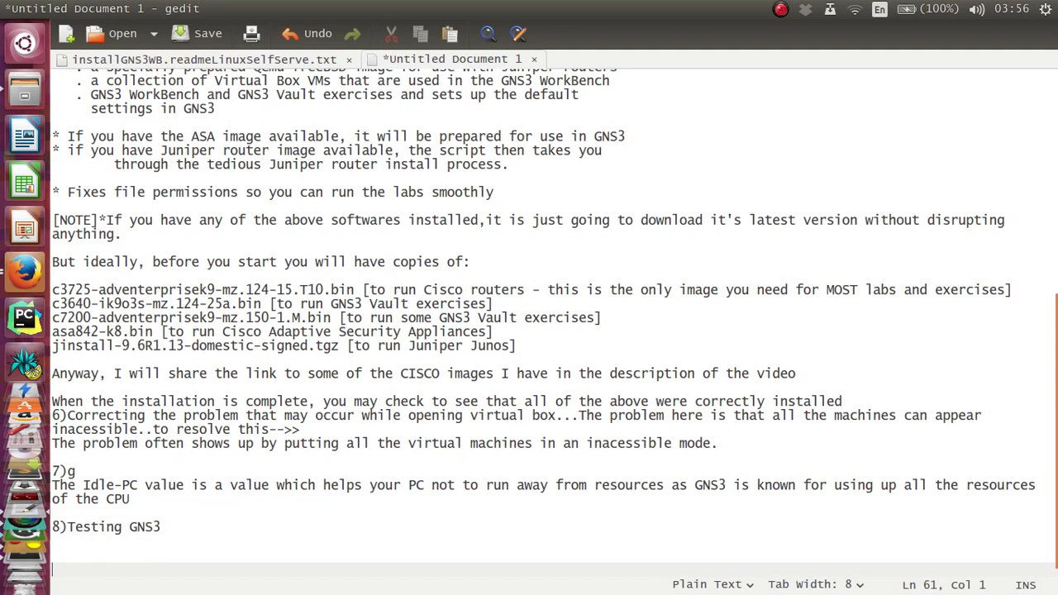
key(Return)
key(Return)
key(Return)
text(TH)
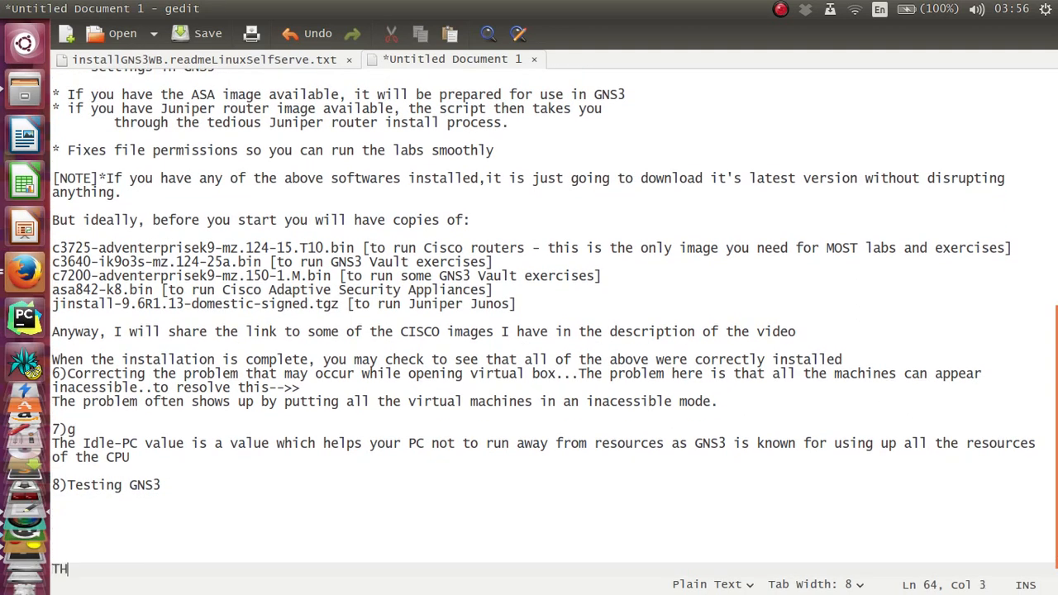
text(ANKS FOR)
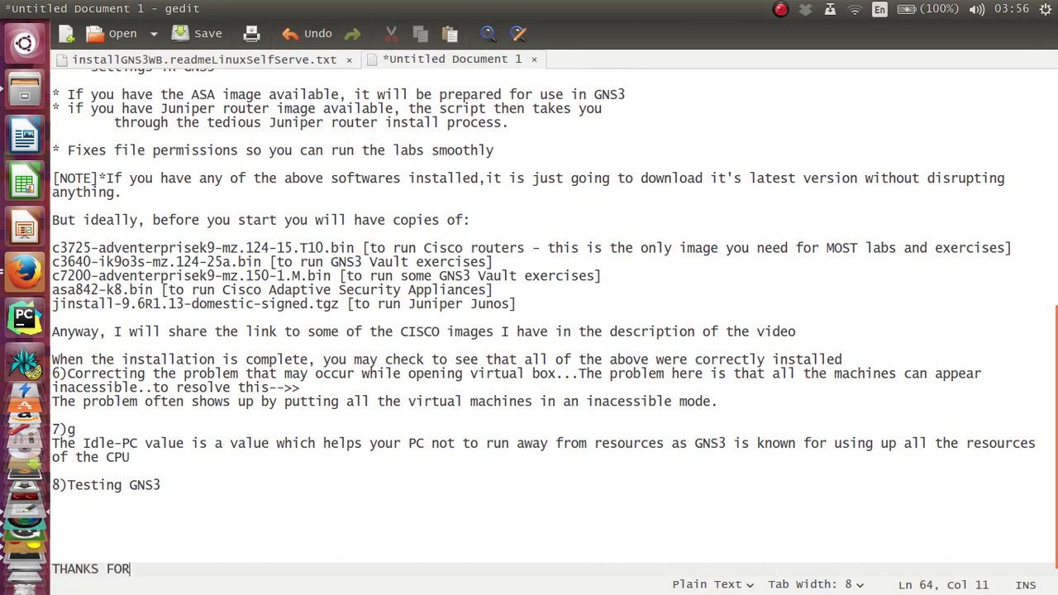
text( WATCHING!!!!)
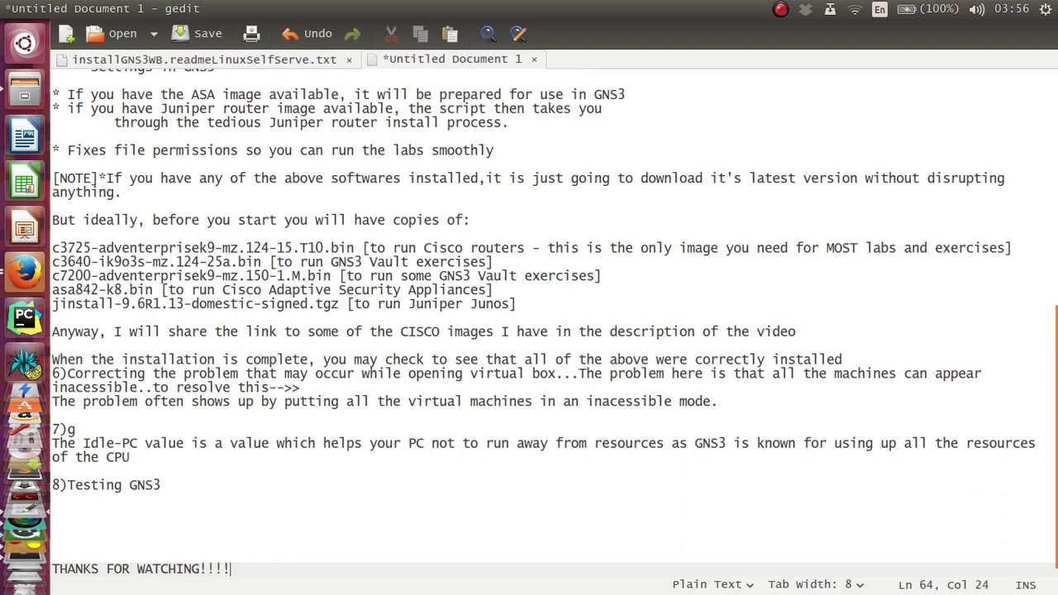
- Append "FOR ANY PROBLEM,LEAVE A COMMENT AND I WILL ANSWER PROMPTLY !!!" to the closing thanks line
text(FOR ANY PROBLE)
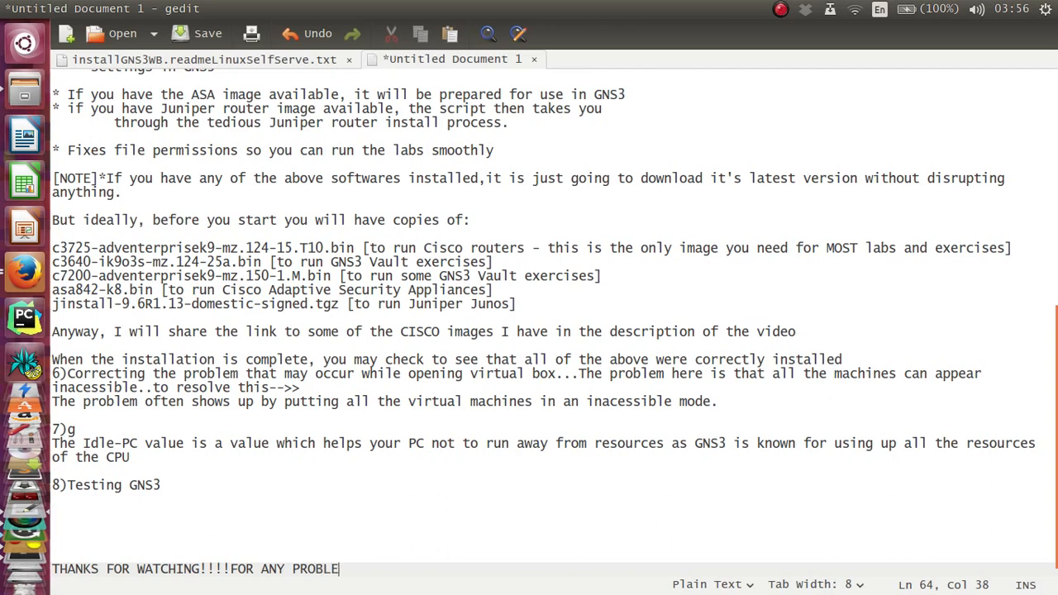
text(M,LEAVE A COMM)
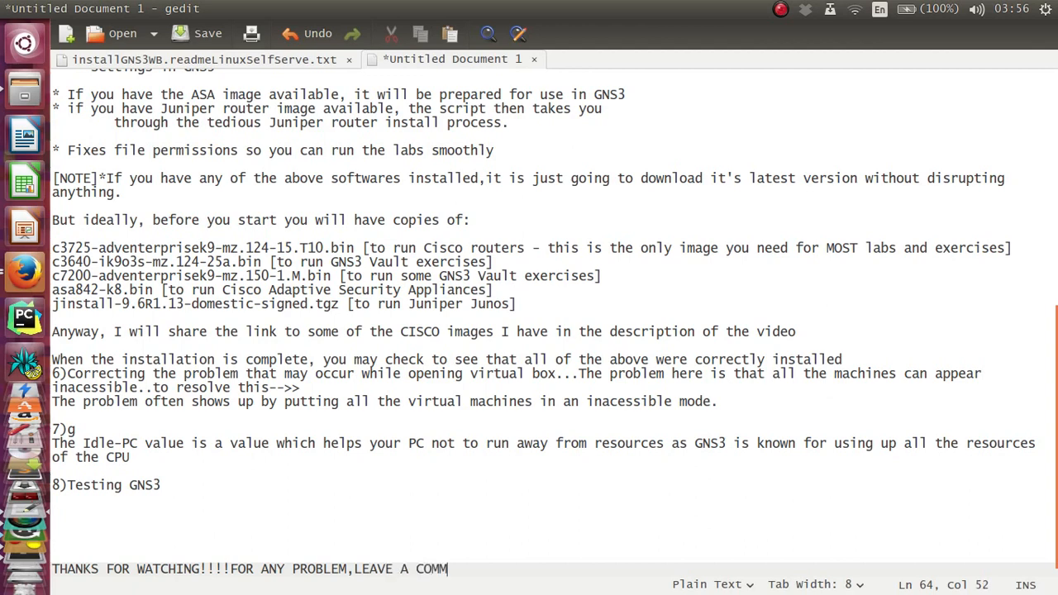
text(ENT AND I WILL C)
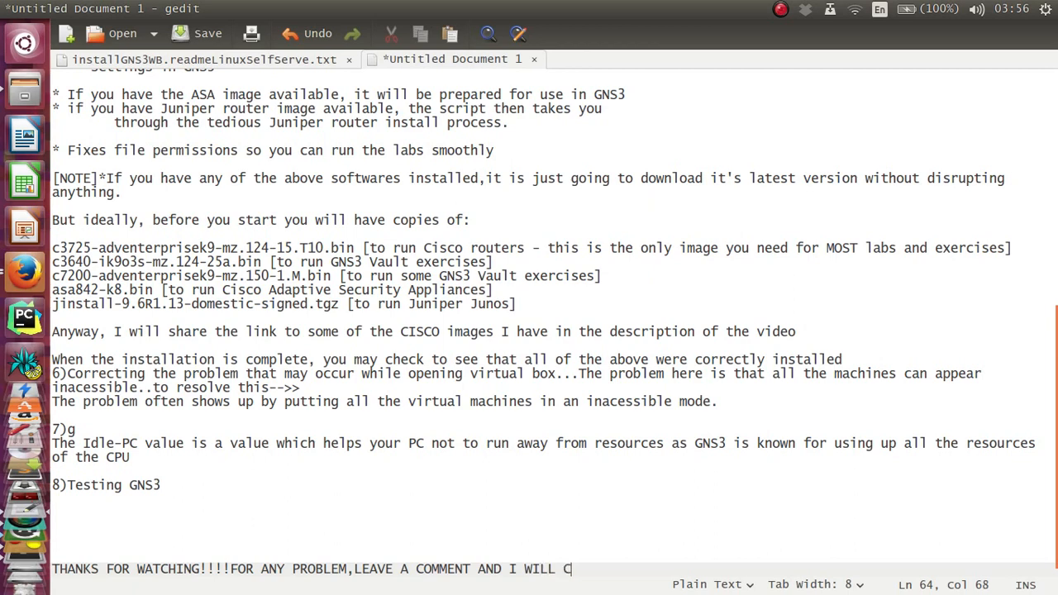
text(ONT)
key(BackSpace)
key(BackSpace)
key(BackSpace)
key(BackSpace)
text(ANSWER PROM)
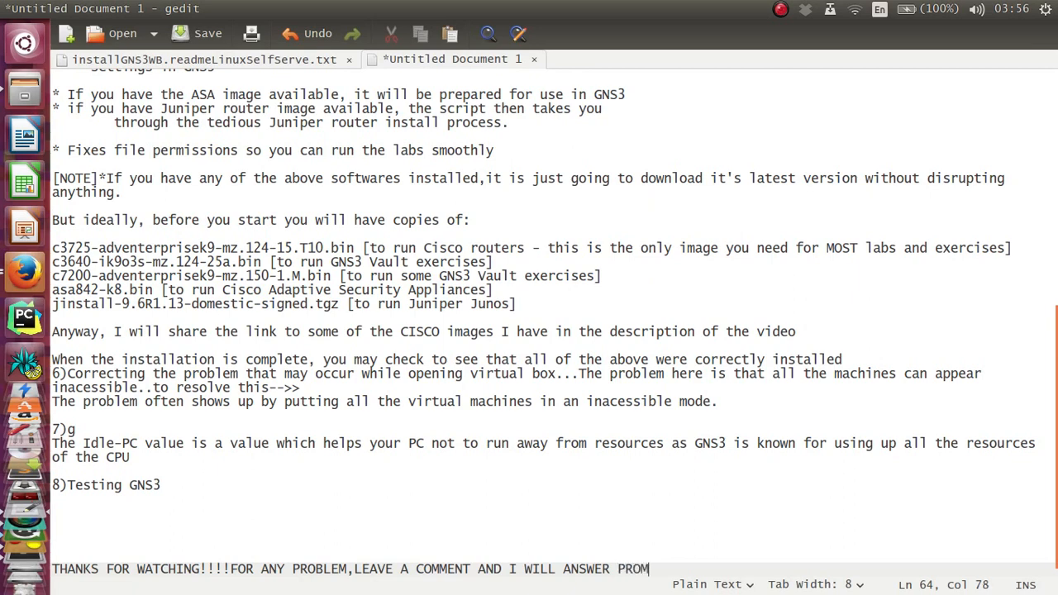
text(PTLY !!!)
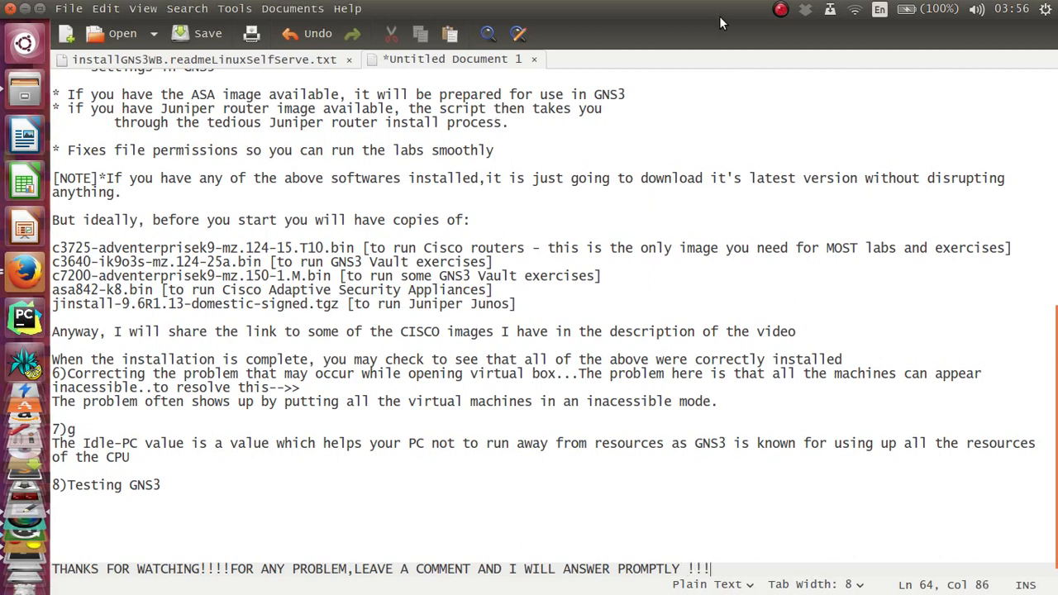
click(779, 10)
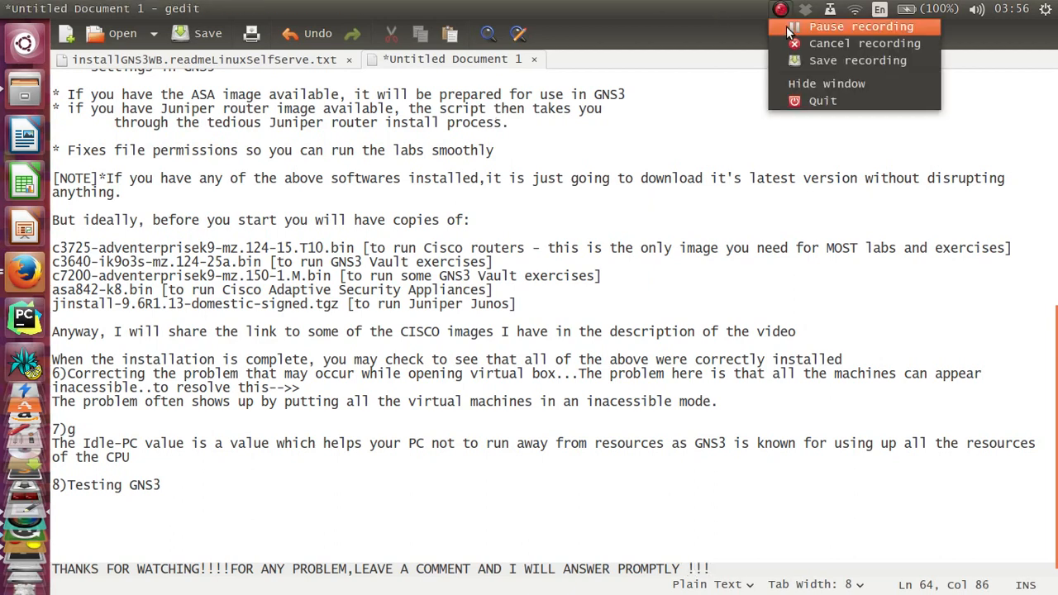